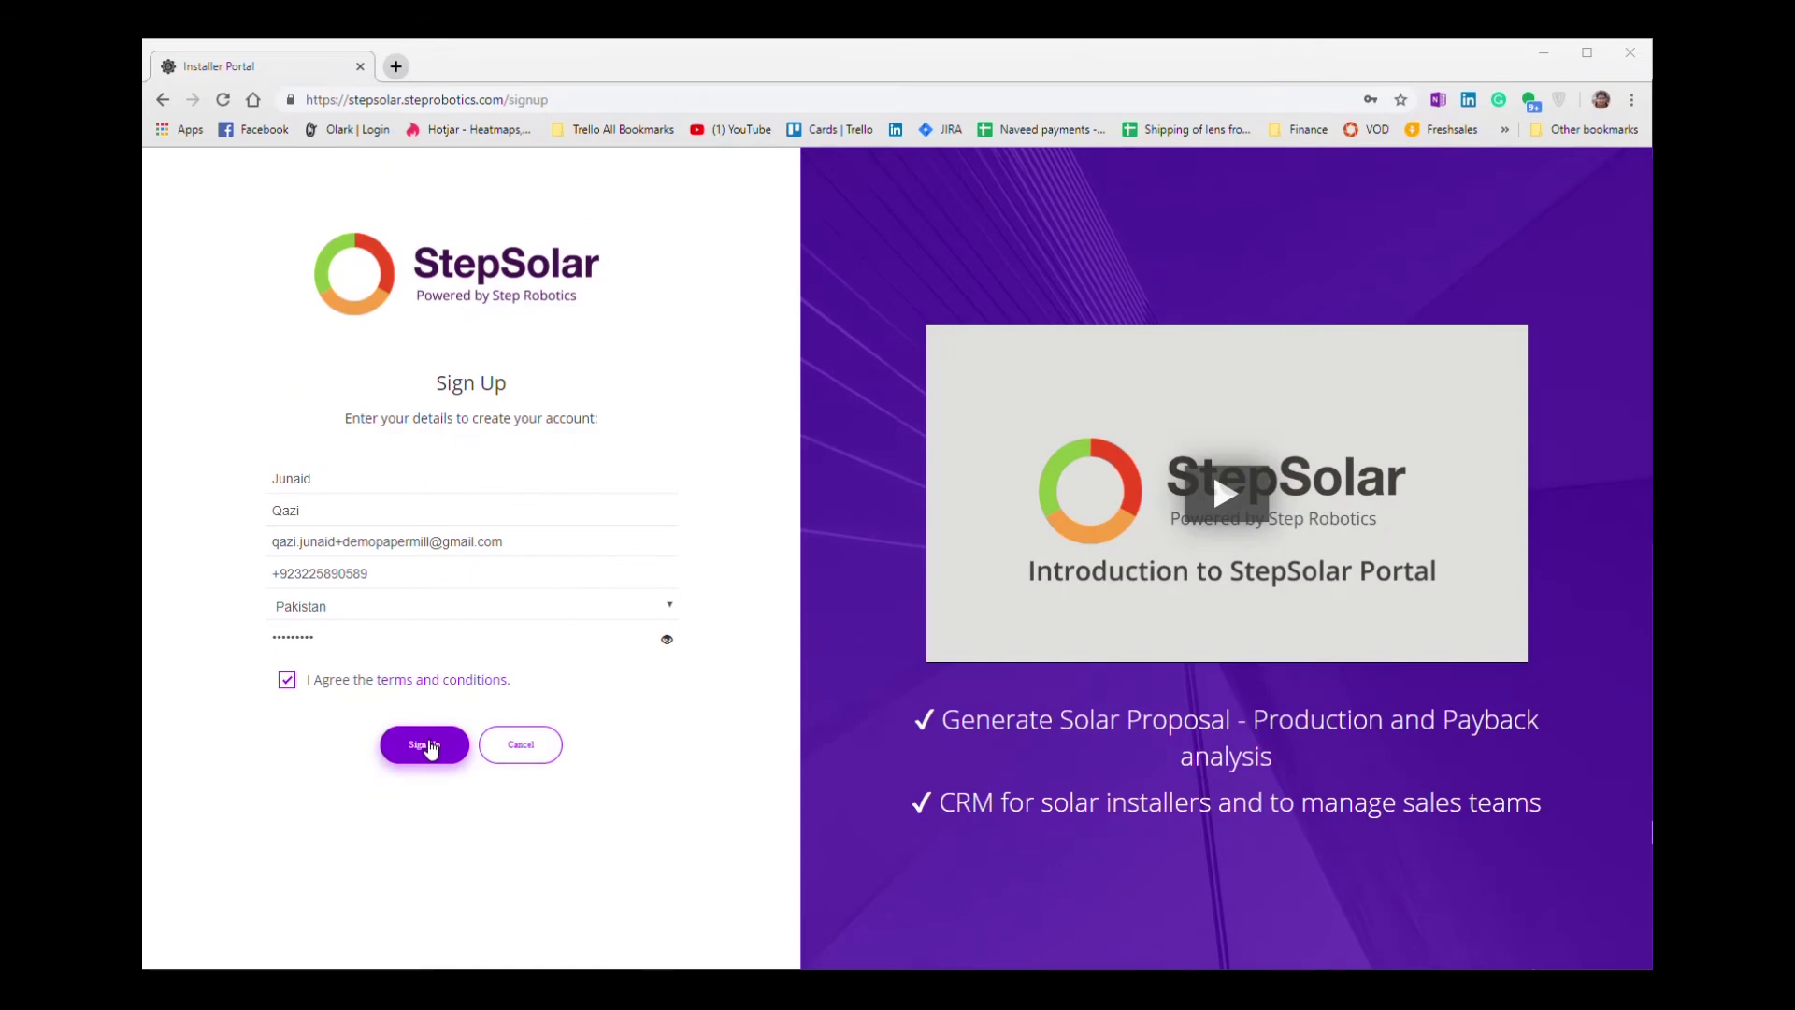
# - Submit the completed sign-up form and set the area of operation to all states and provinces of Pakistan
pyautogui.click(428, 748)
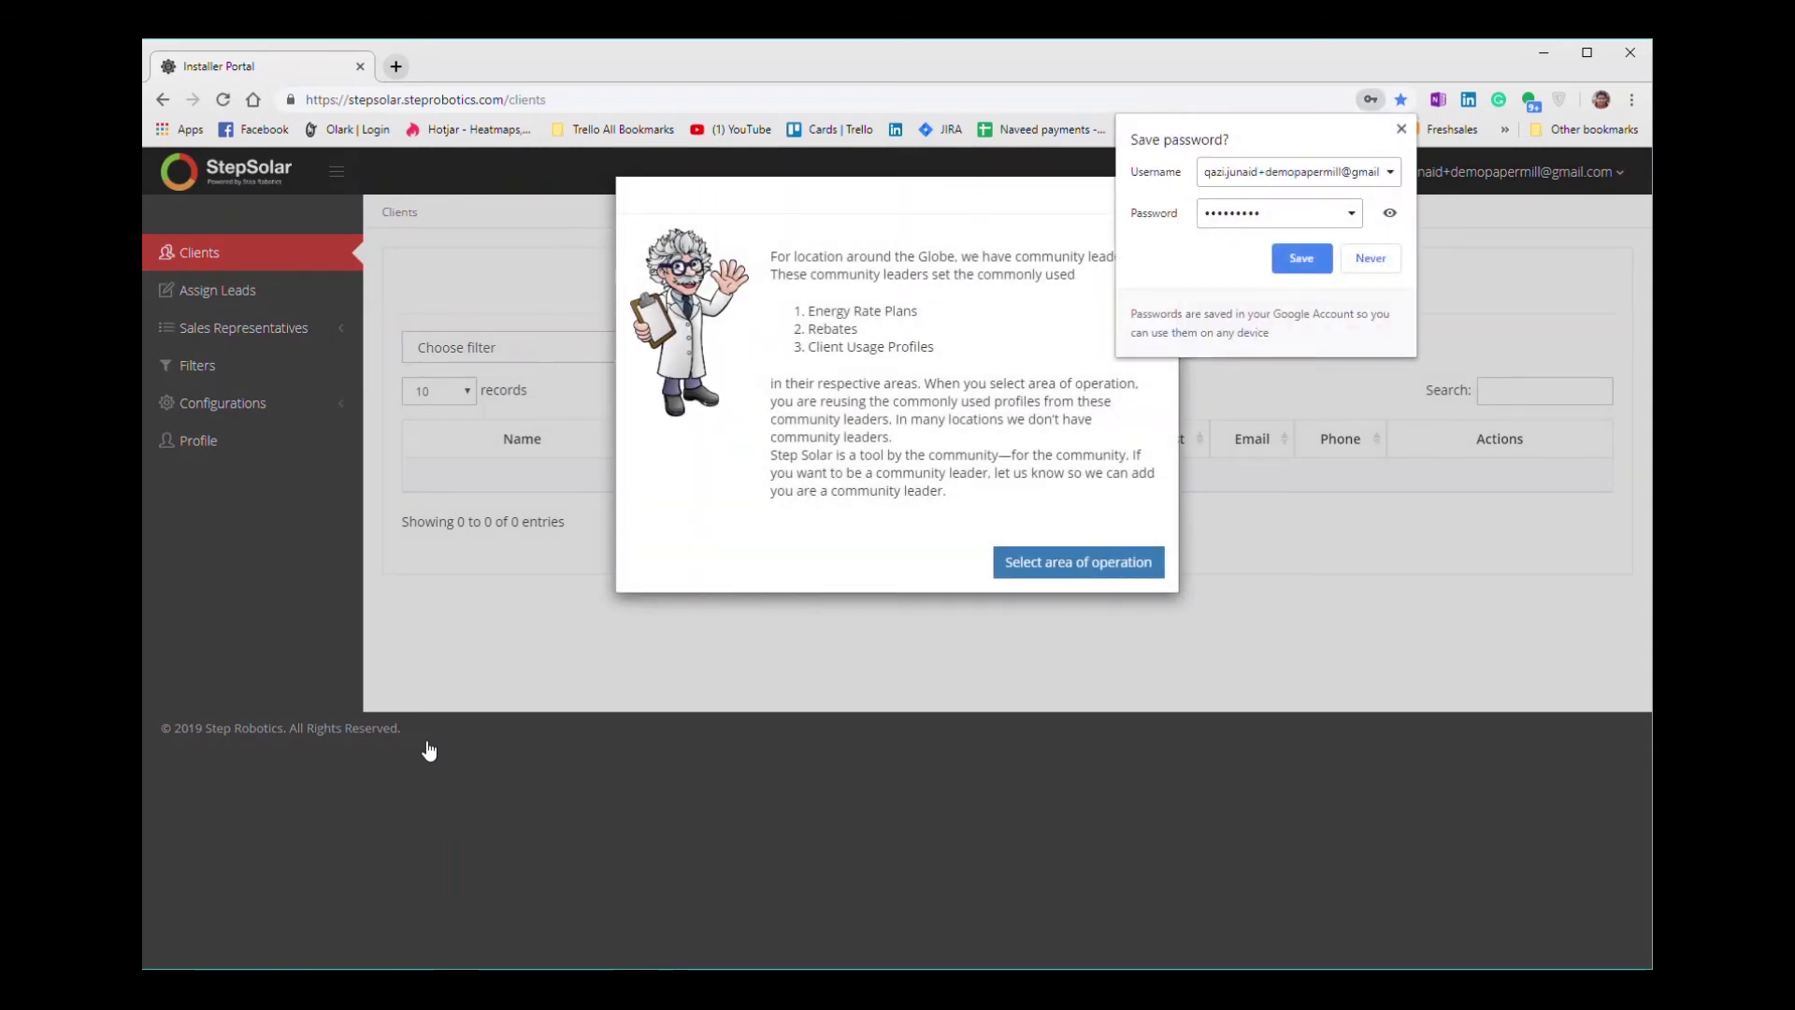
pyautogui.click(1052, 568)
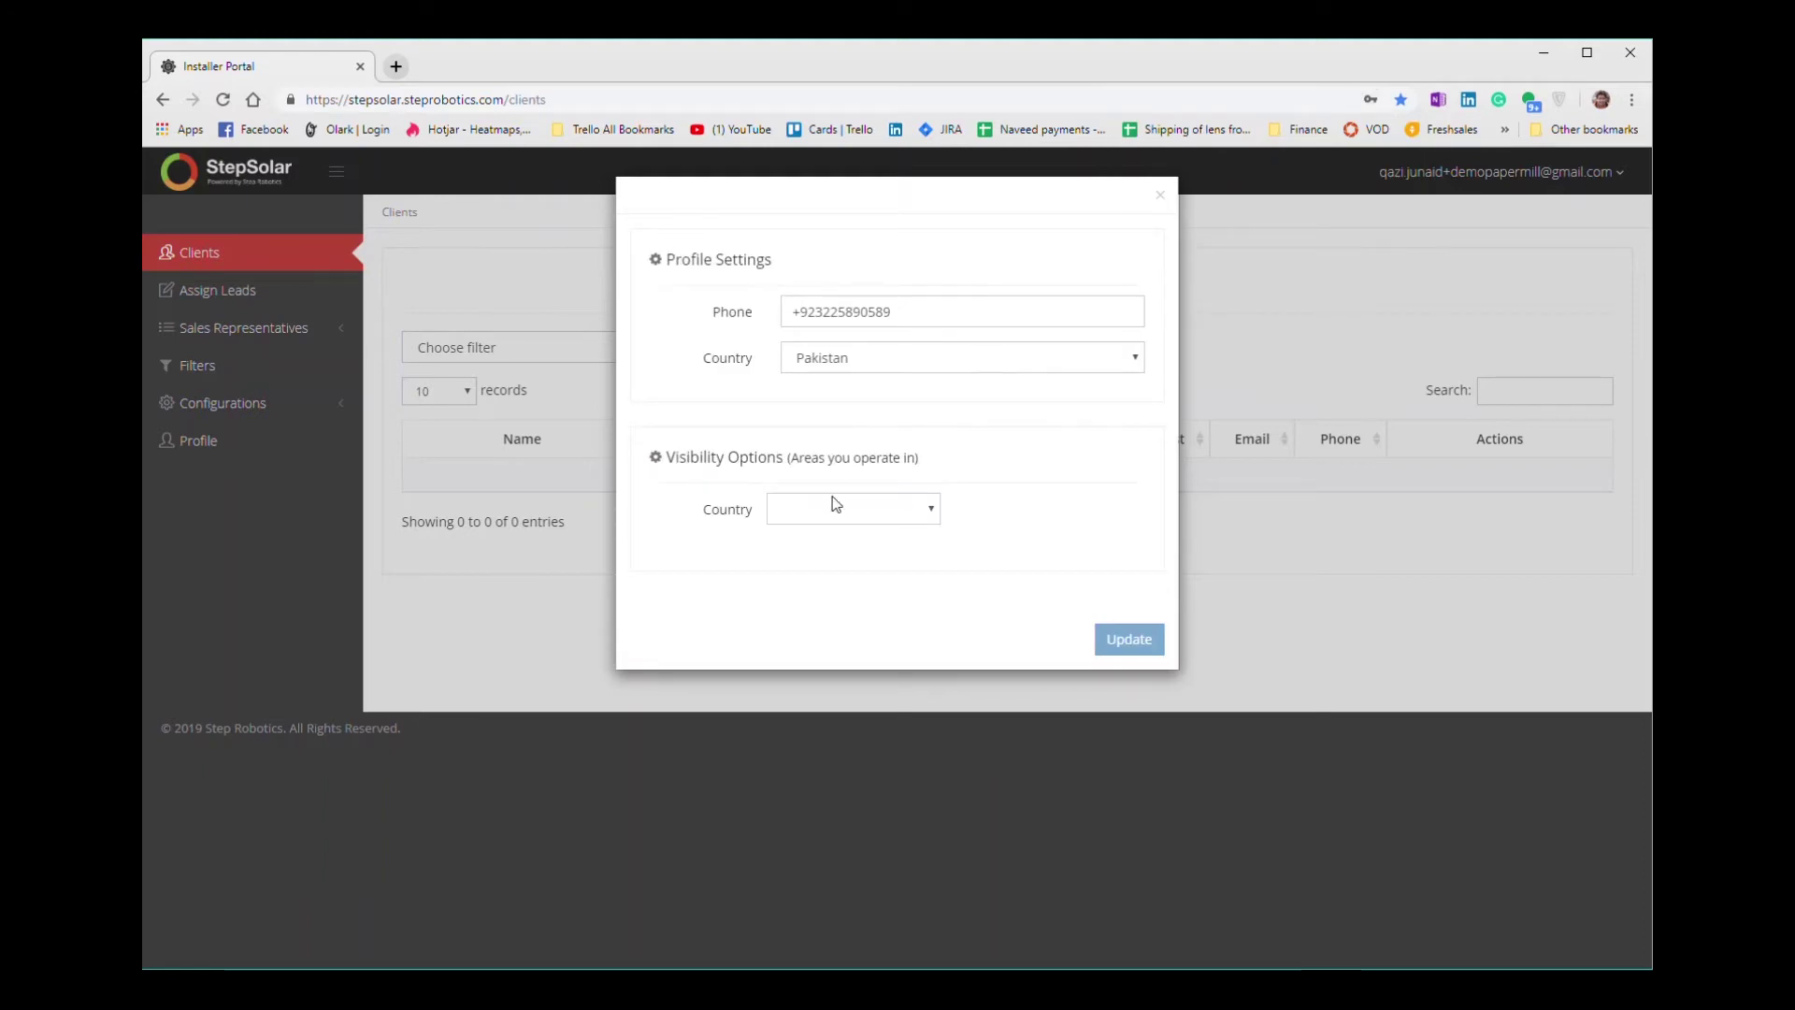
pyautogui.click(871, 506)
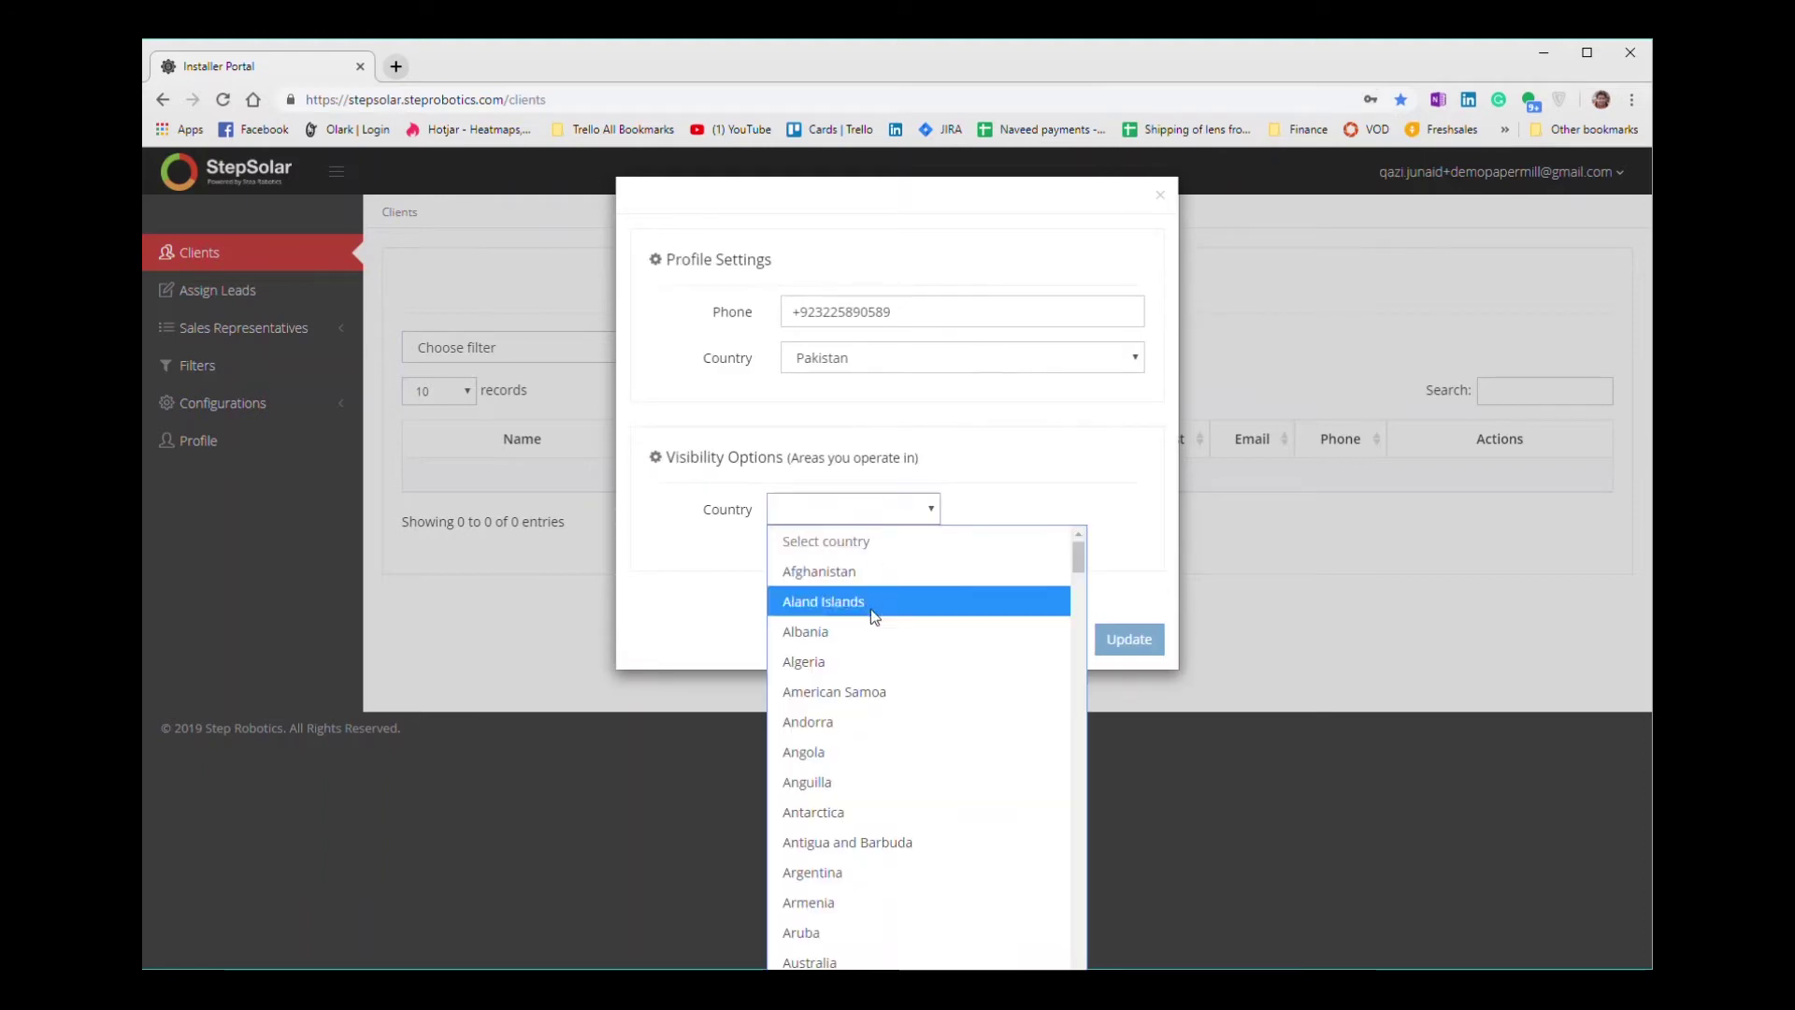
pyautogui.scroll(-11, 860, 731)
pyautogui.scroll(-8, 860, 731)
pyautogui.scroll(-15, 862, 738)
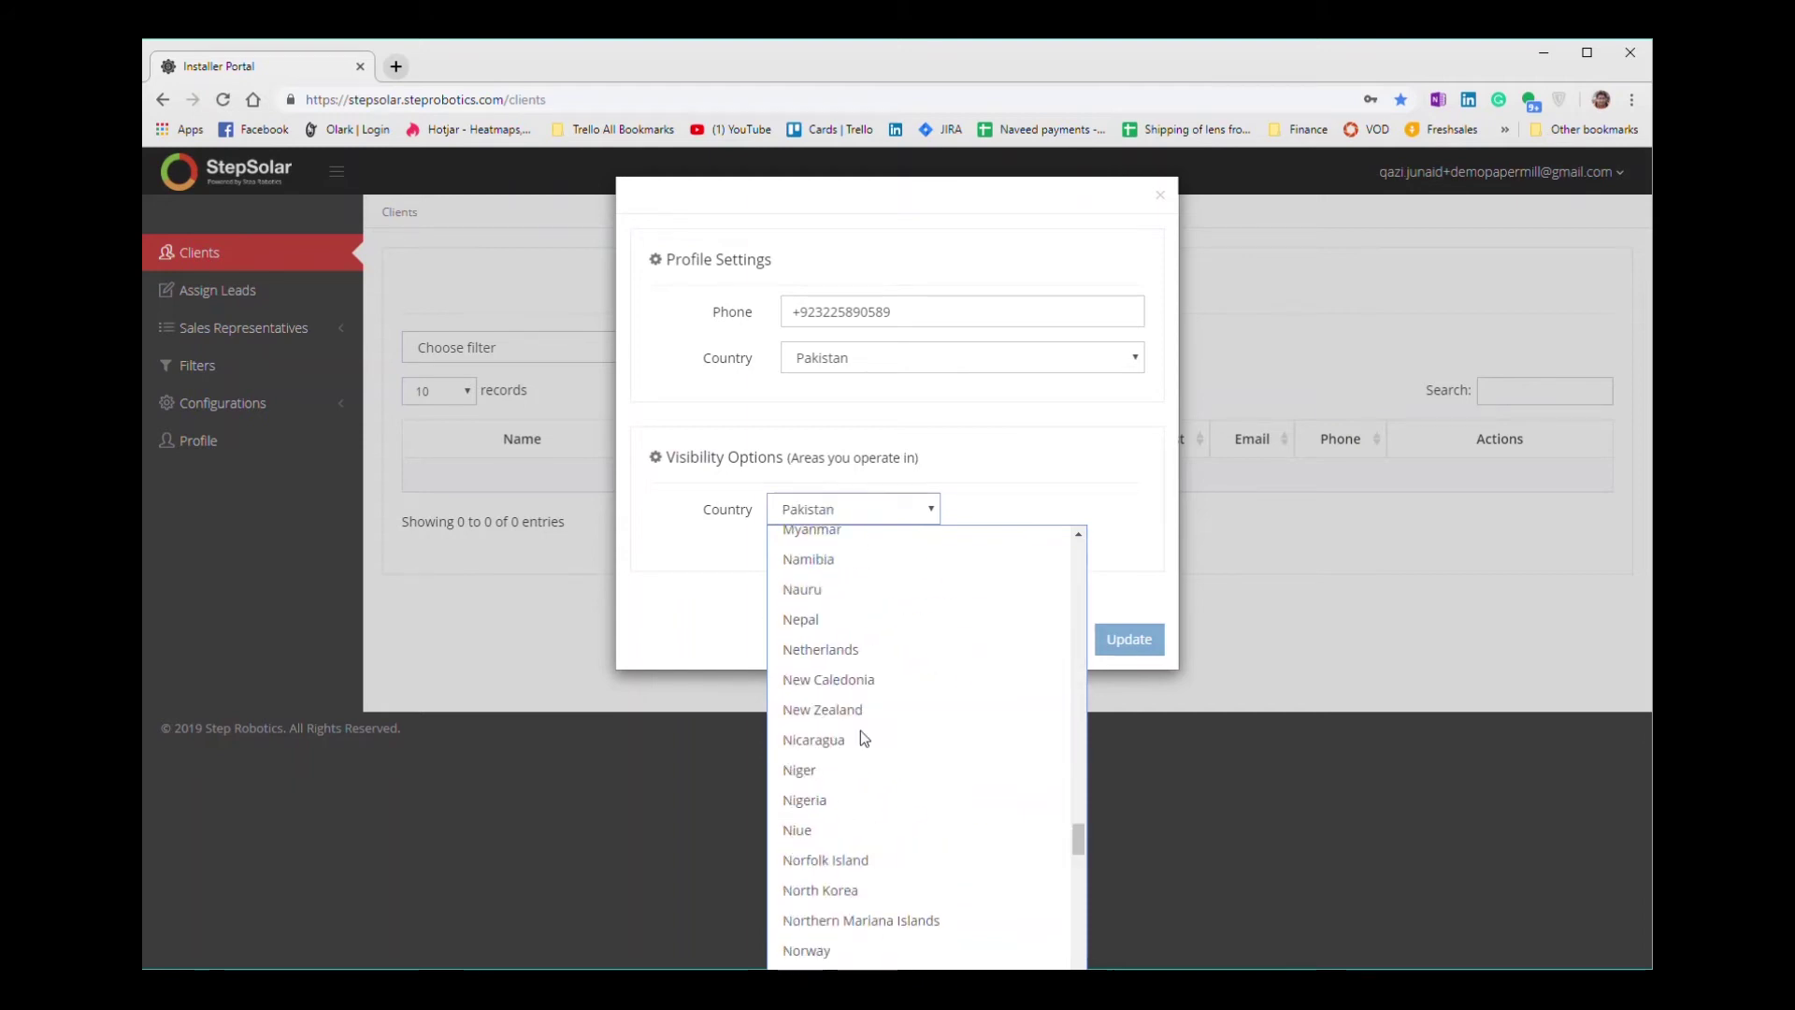
pyautogui.click(911, 967)
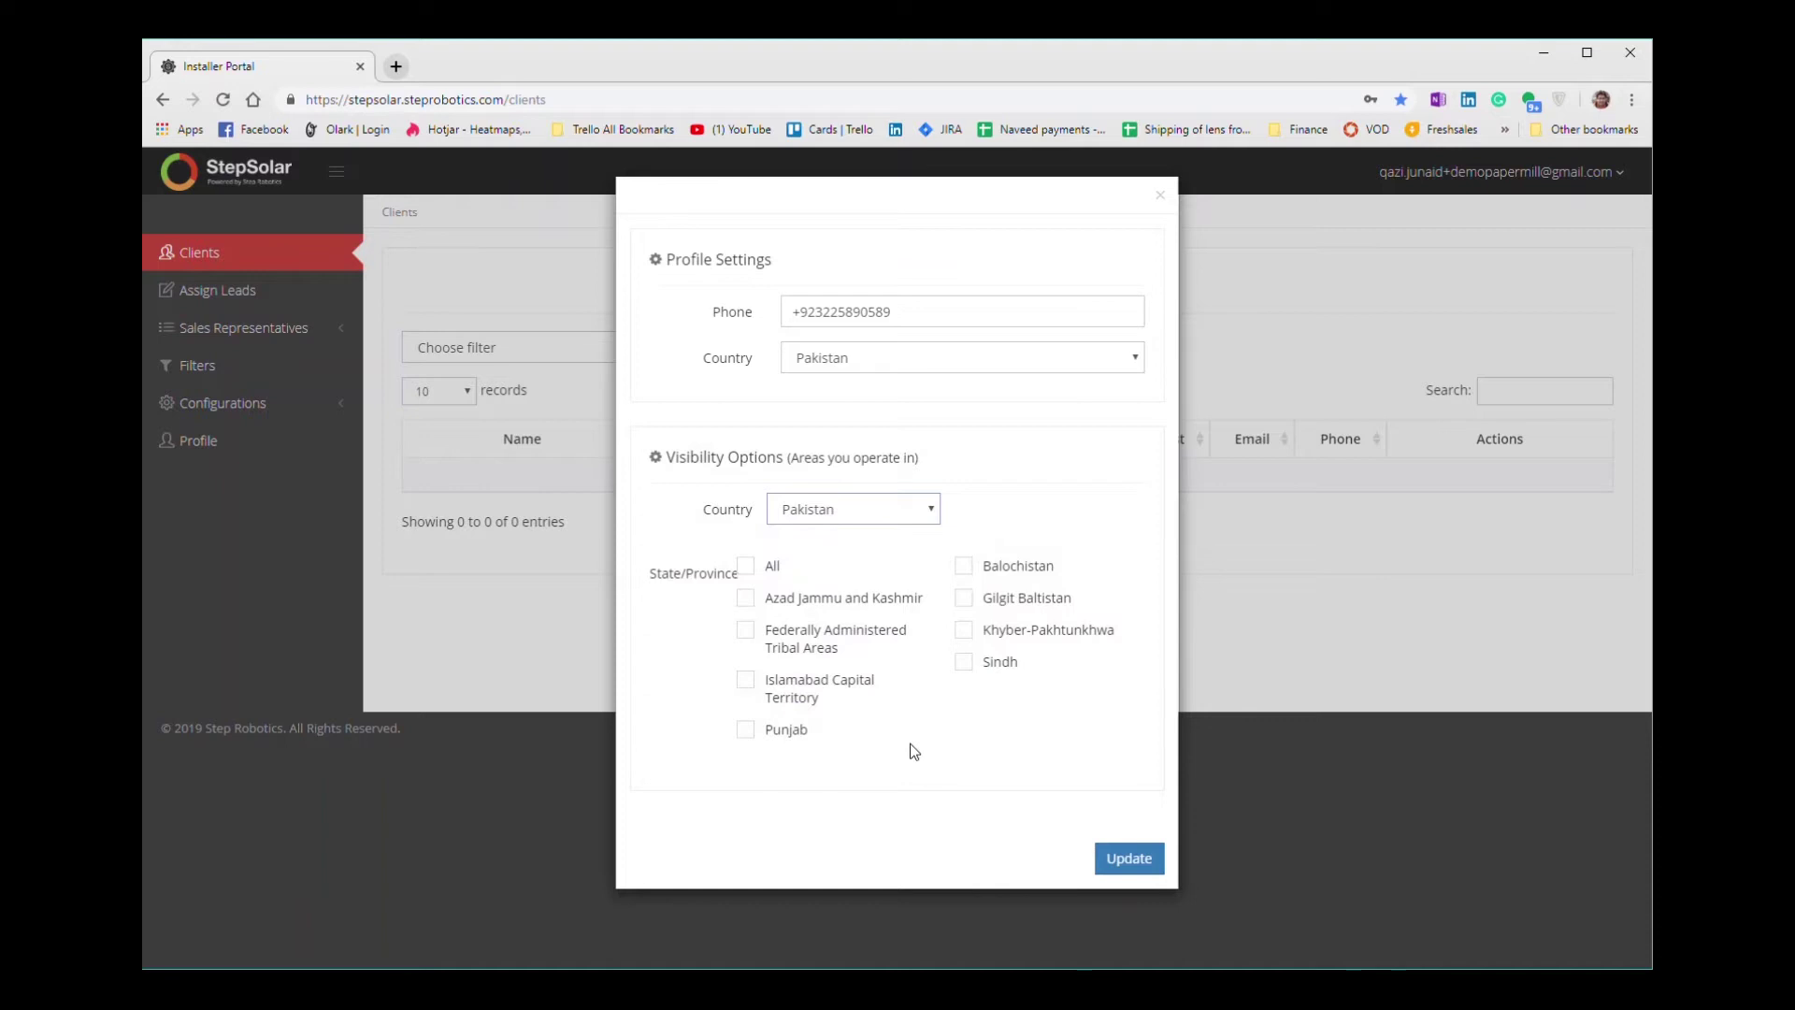
pyautogui.click(745, 566)
pyautogui.click(1117, 858)
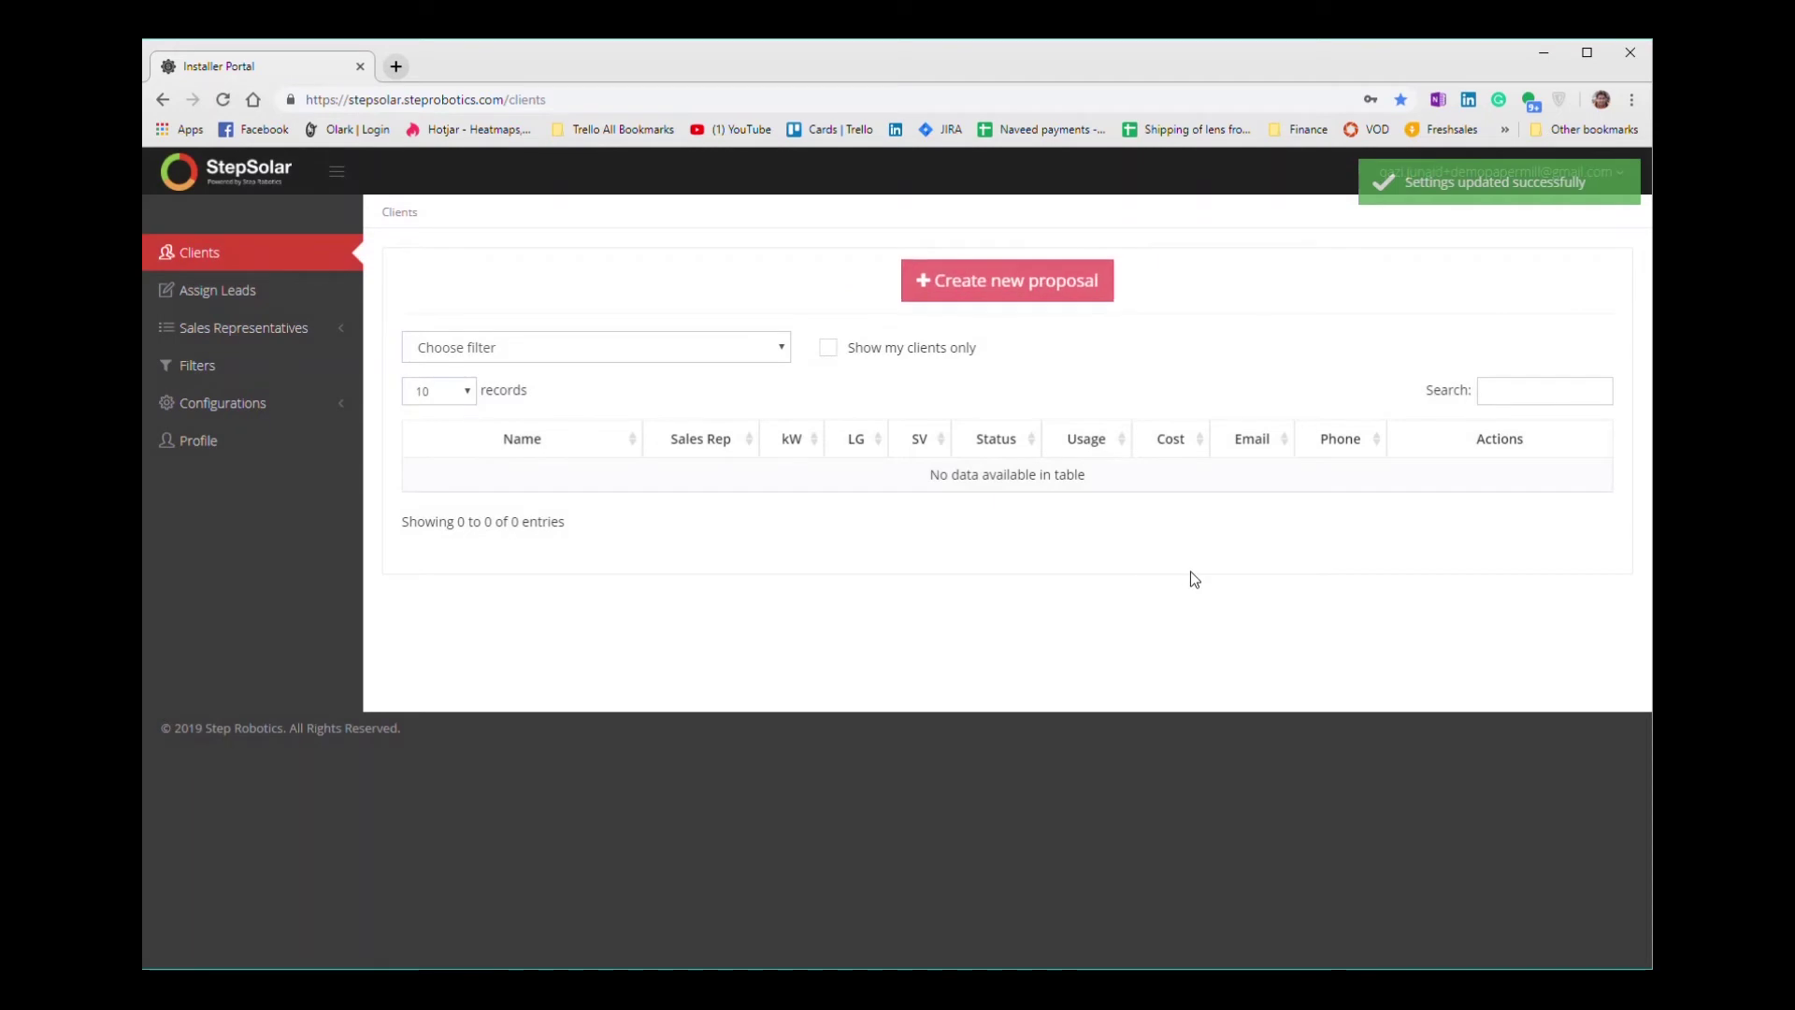
# - Start a new proposal and add a new client, filling in only the client's name
pyautogui.click(1052, 290)
pyautogui.click(898, 268)
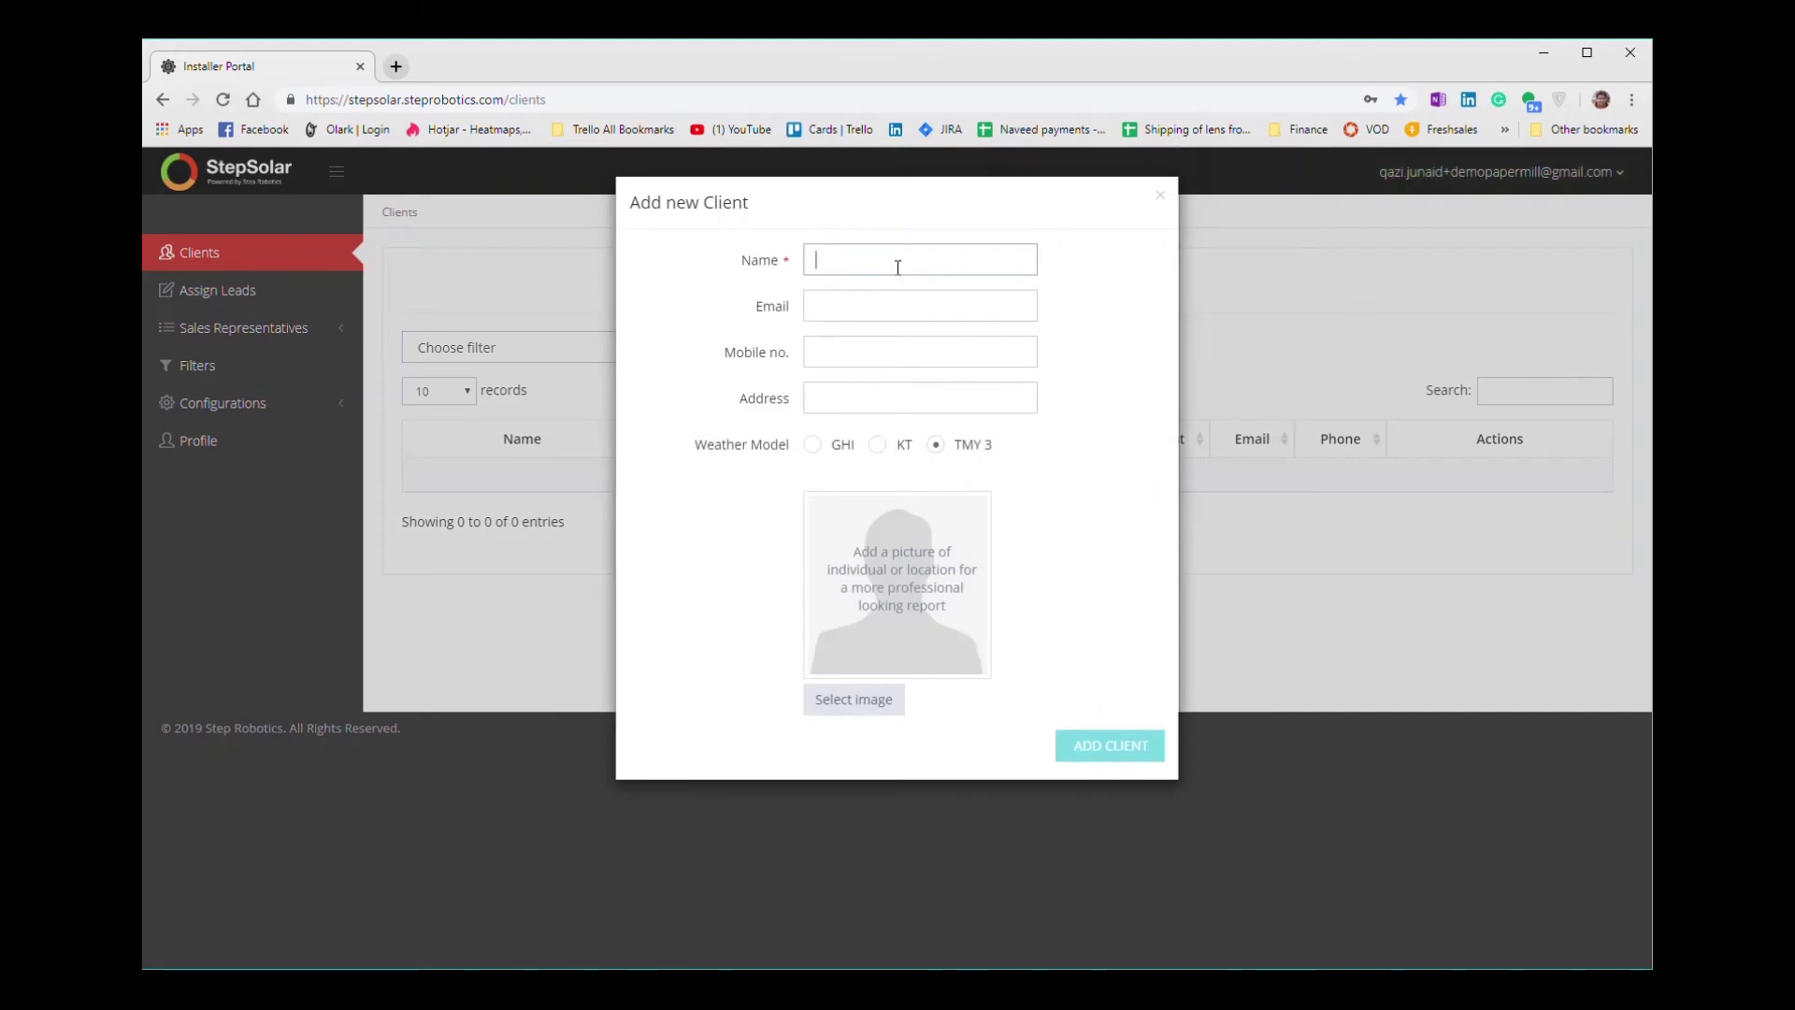
pyautogui.write('Khizar ')
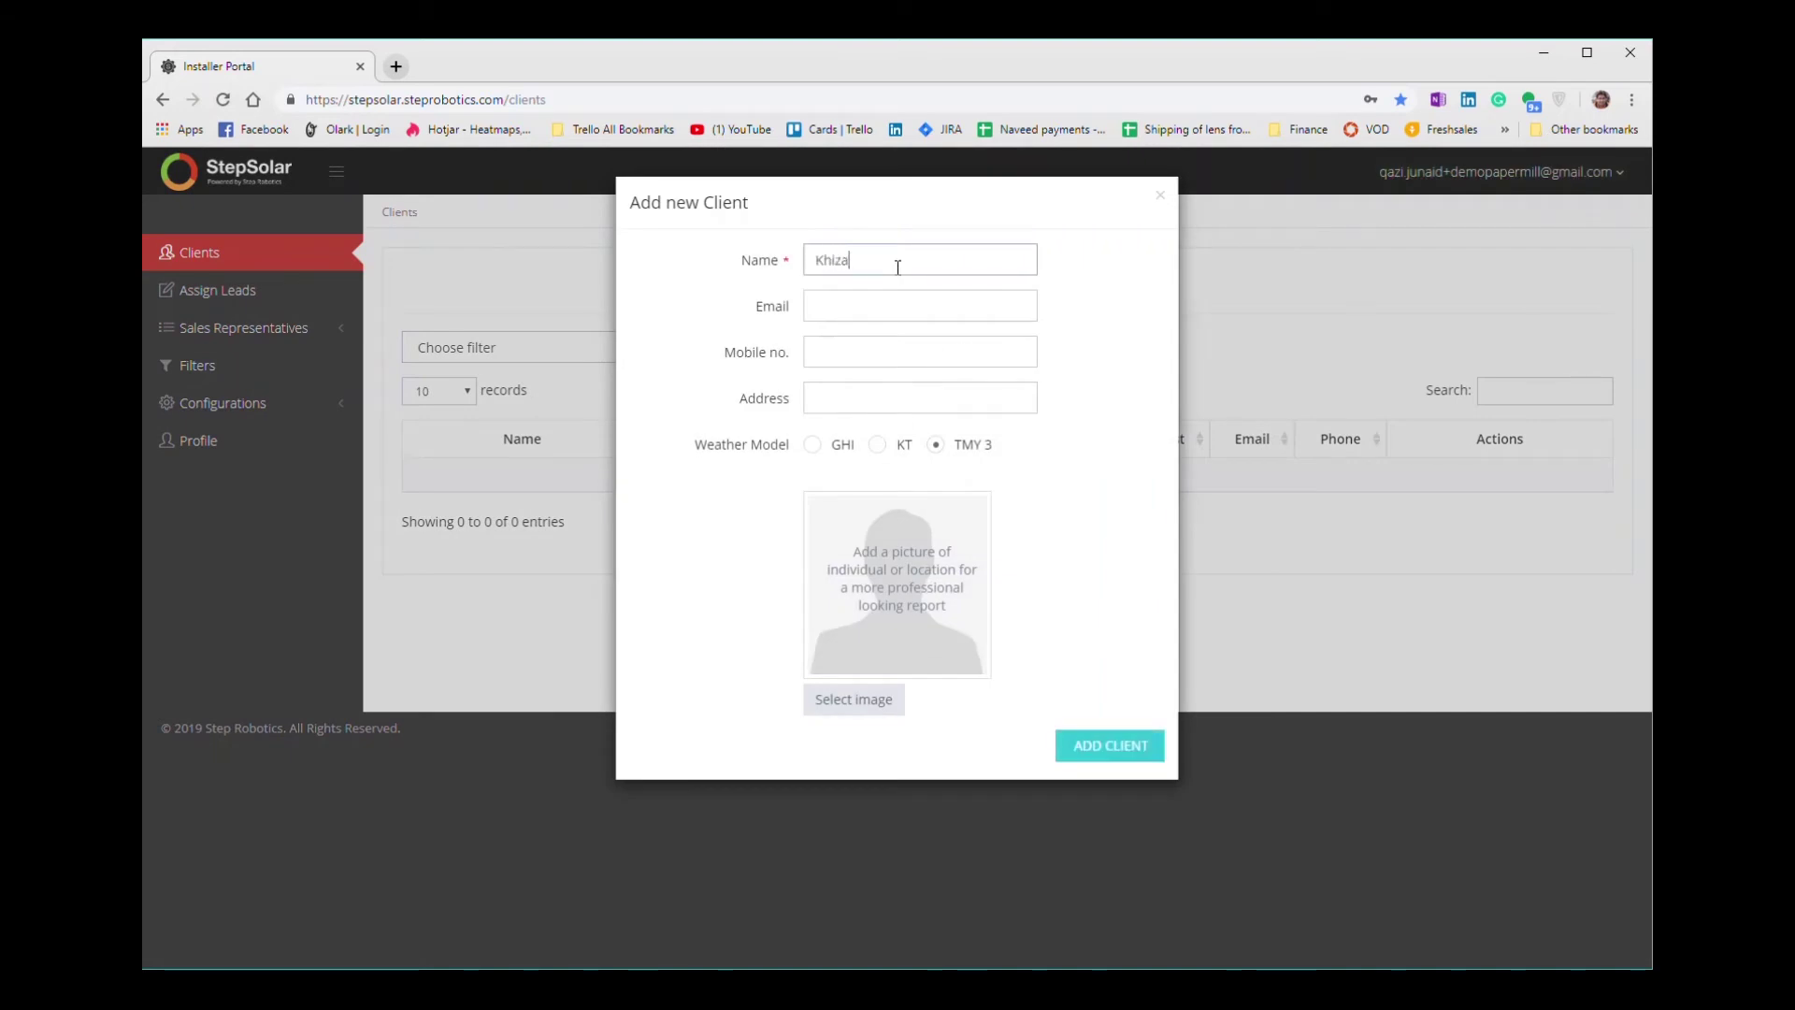
pyautogui.write('Papermills')
pyautogui.click(1112, 745)
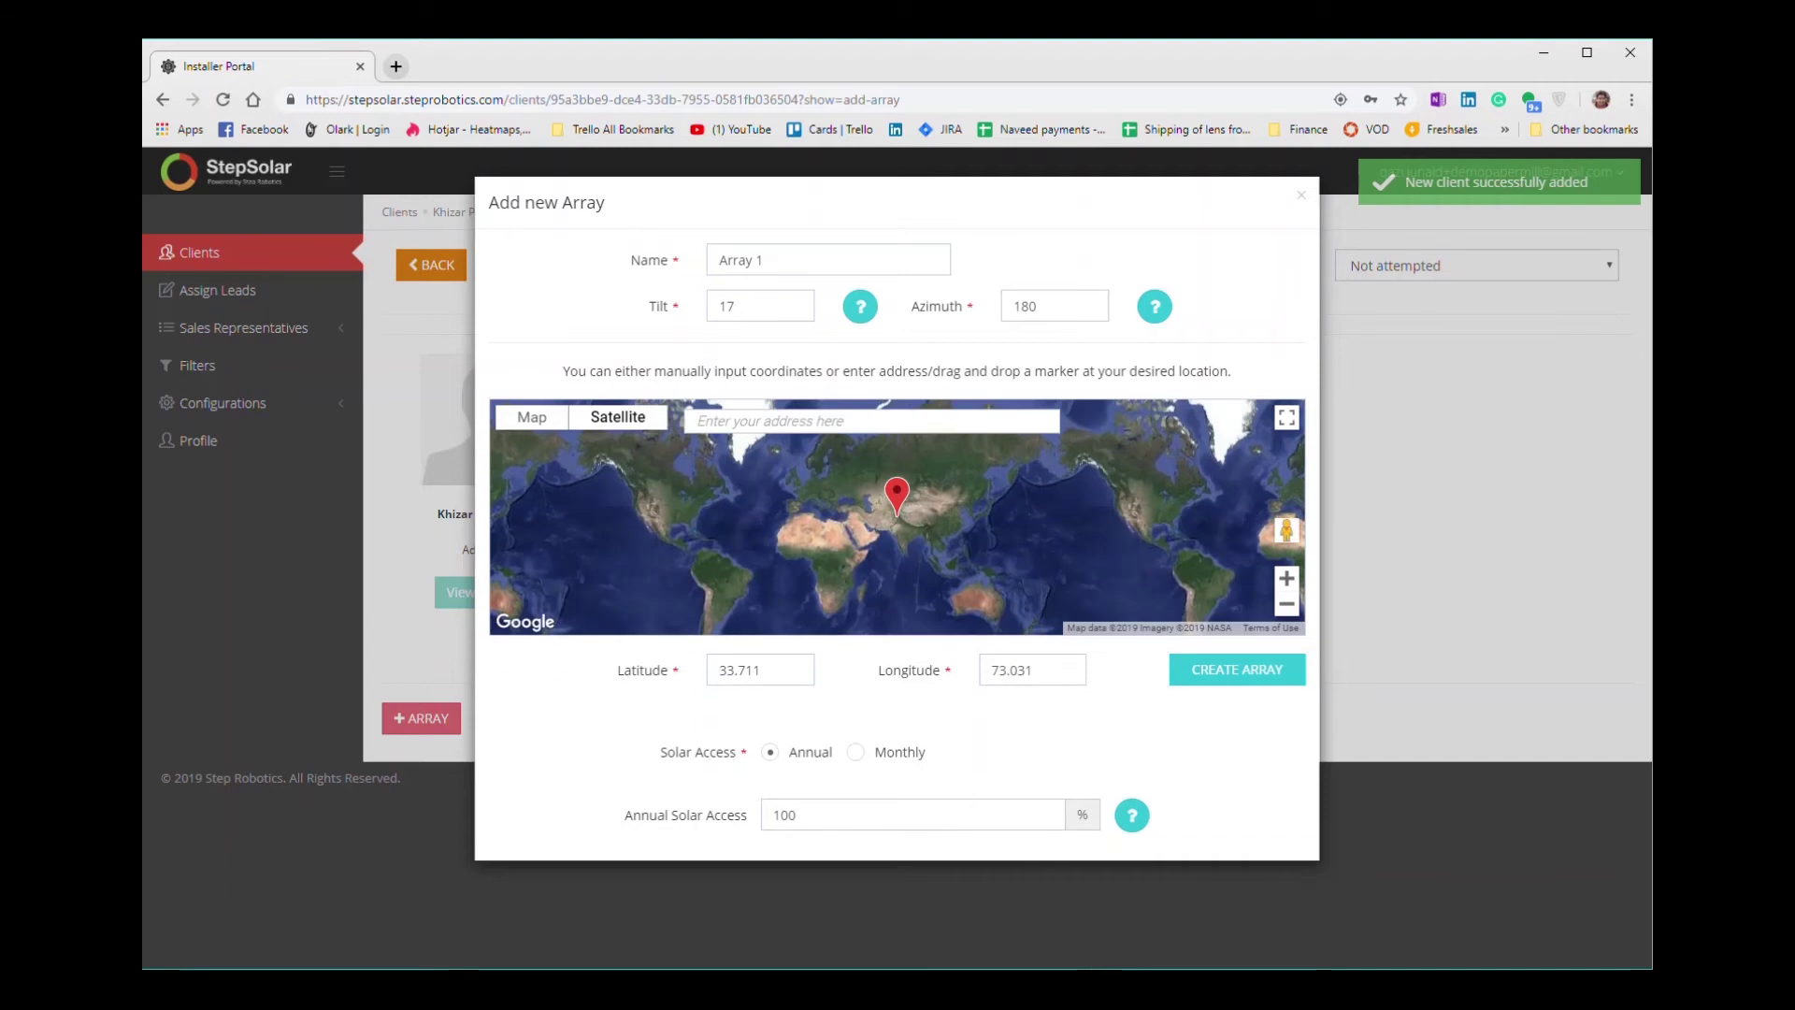
# - Search the new array's location map for "papermill islamabad"
pyautogui.click(818, 420)
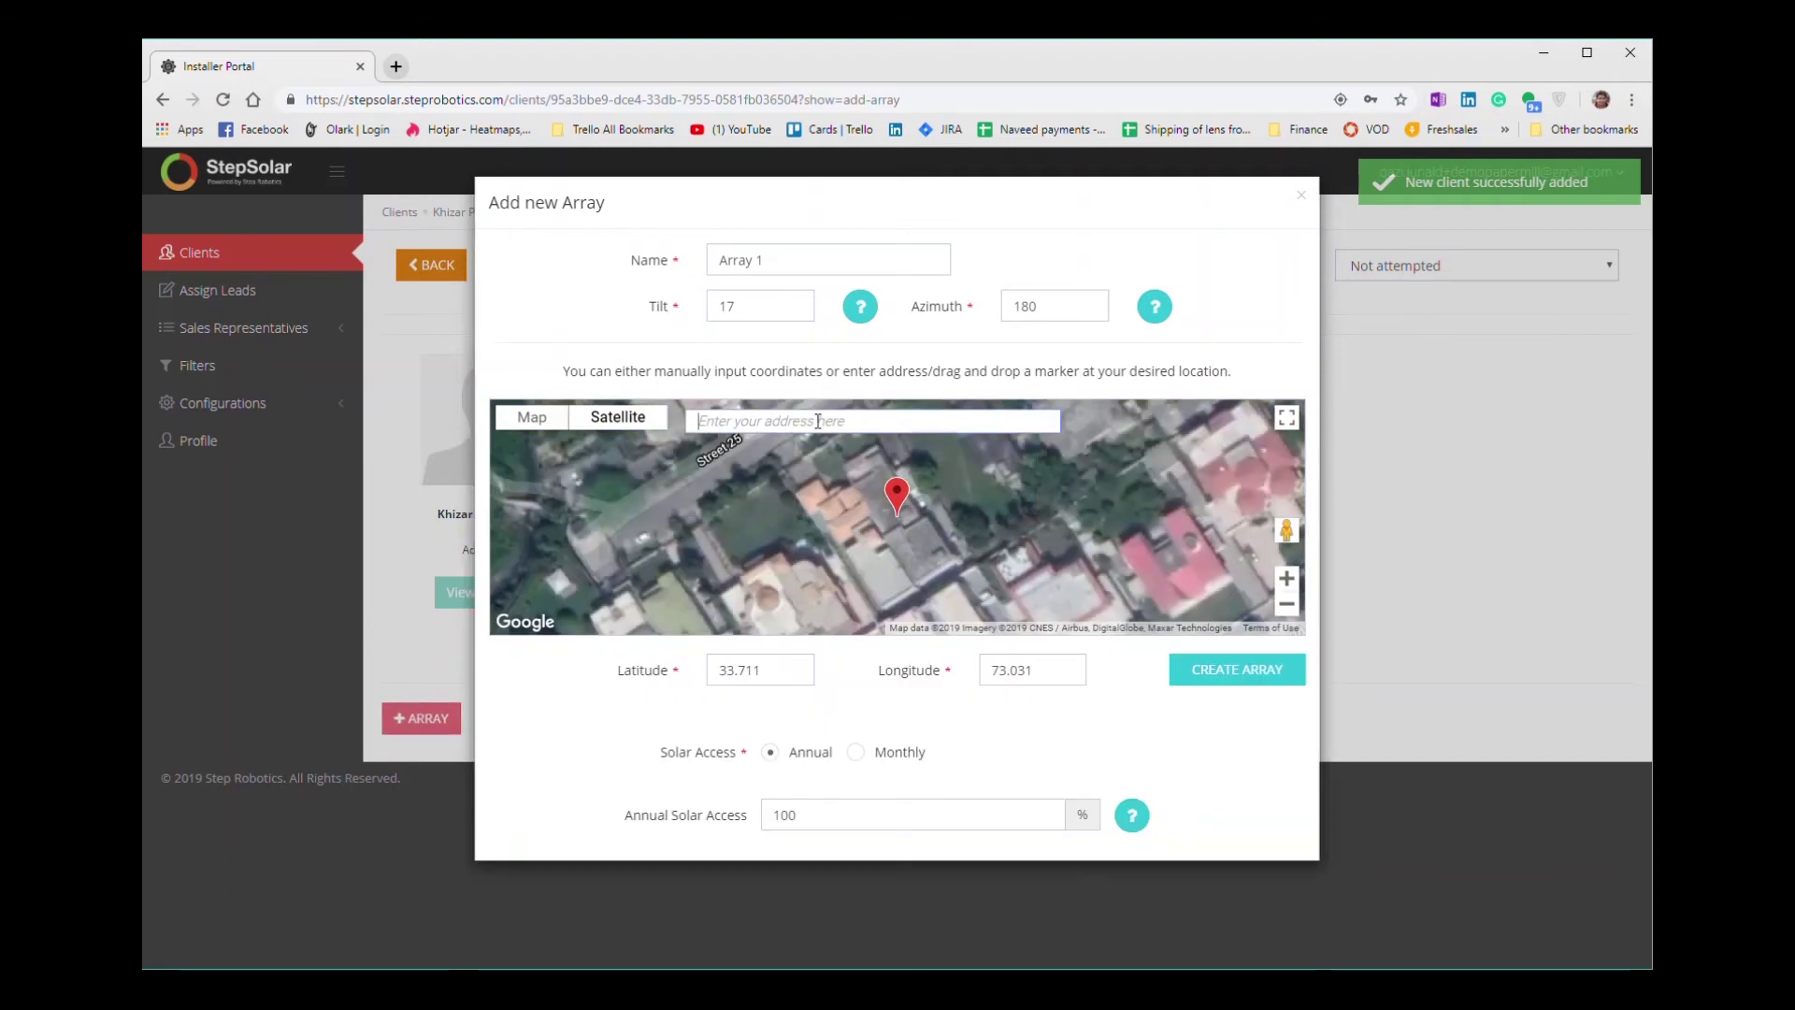
pyautogui.write('paperm')
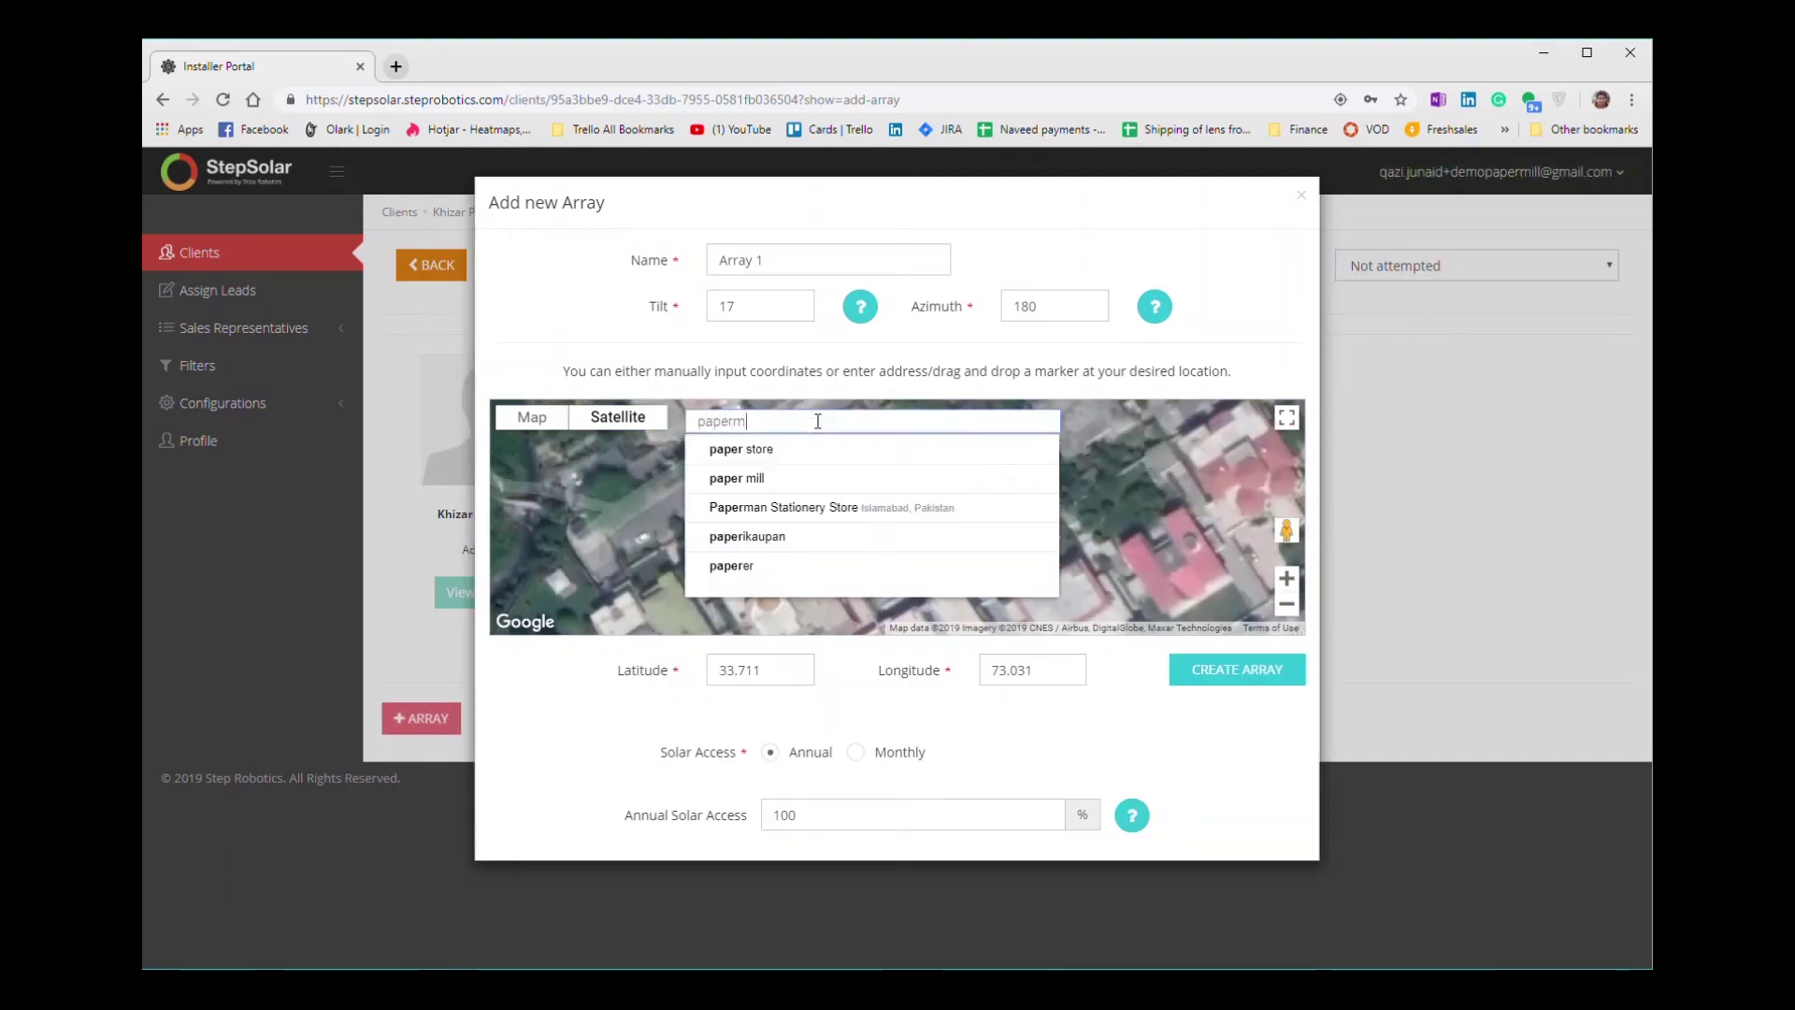
pyautogui.write('ill islamabad')
pyautogui.press('Return')
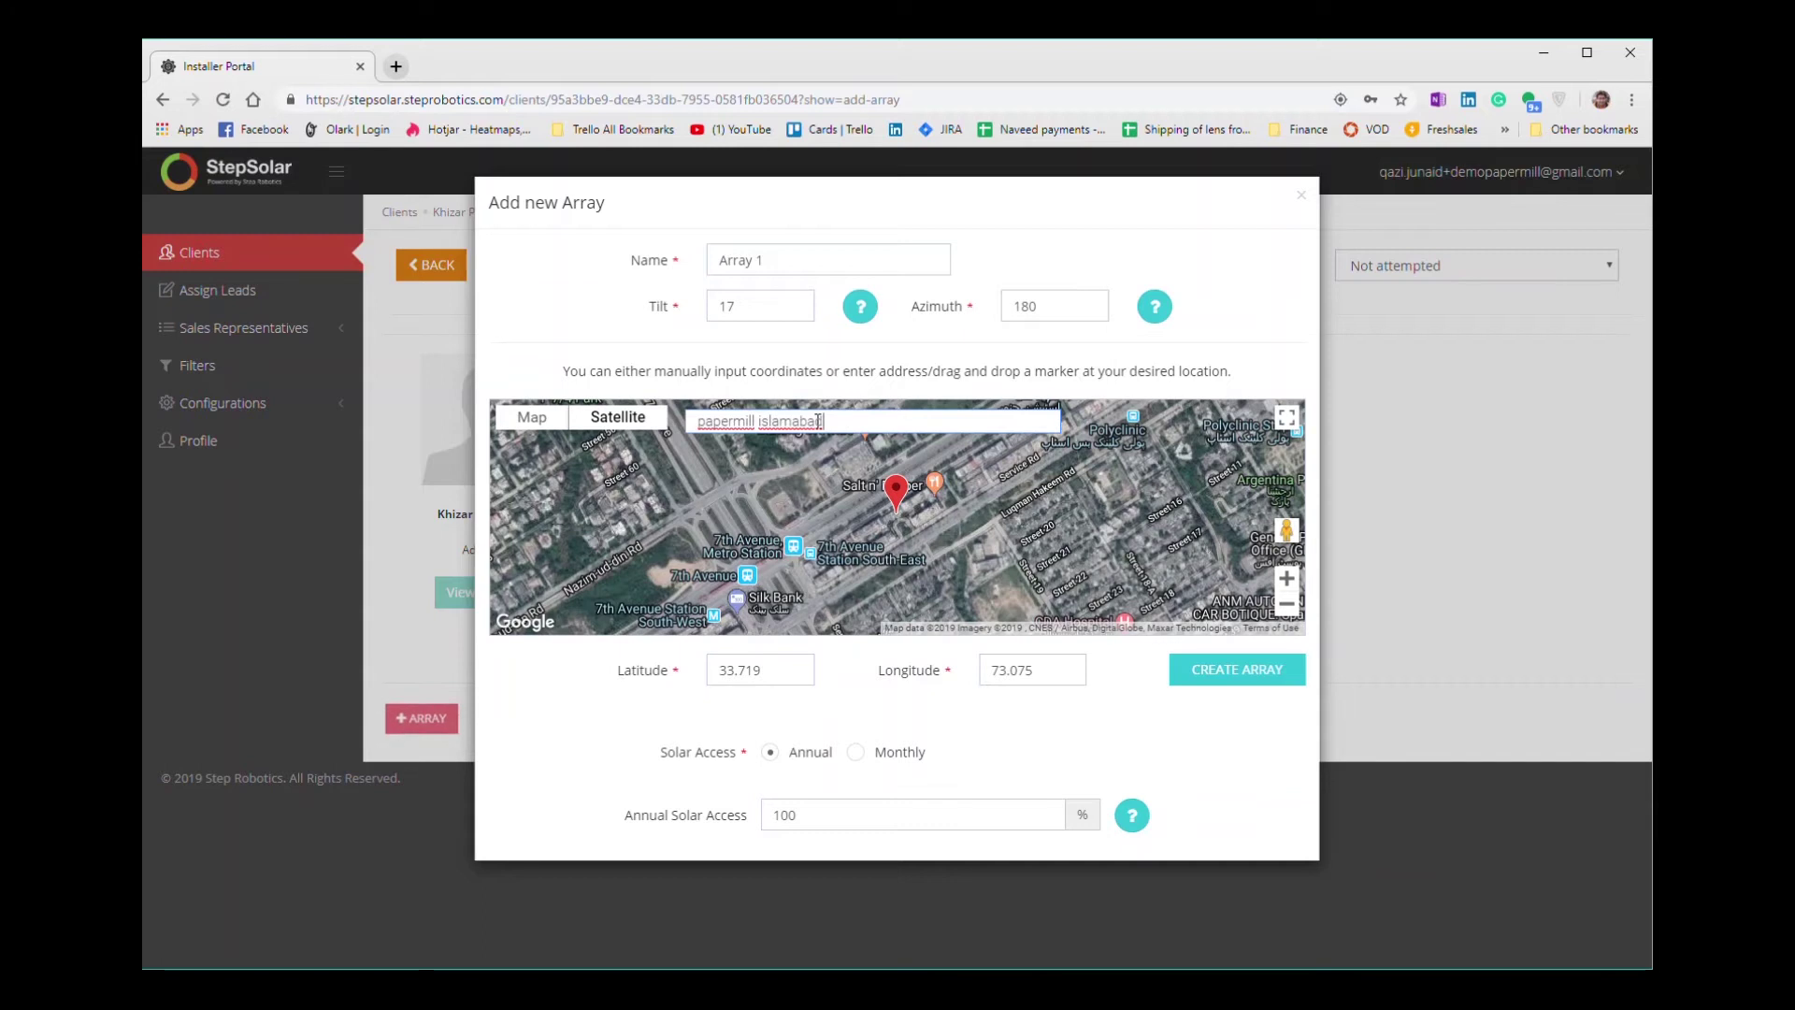
# - Move the array's location marker to Savour Foods in Blue Area and create the array
pyautogui.scroll(-1, 915, 488)
pyautogui.moveTo(1019, 551); pyautogui.dragTo(1048, 469)
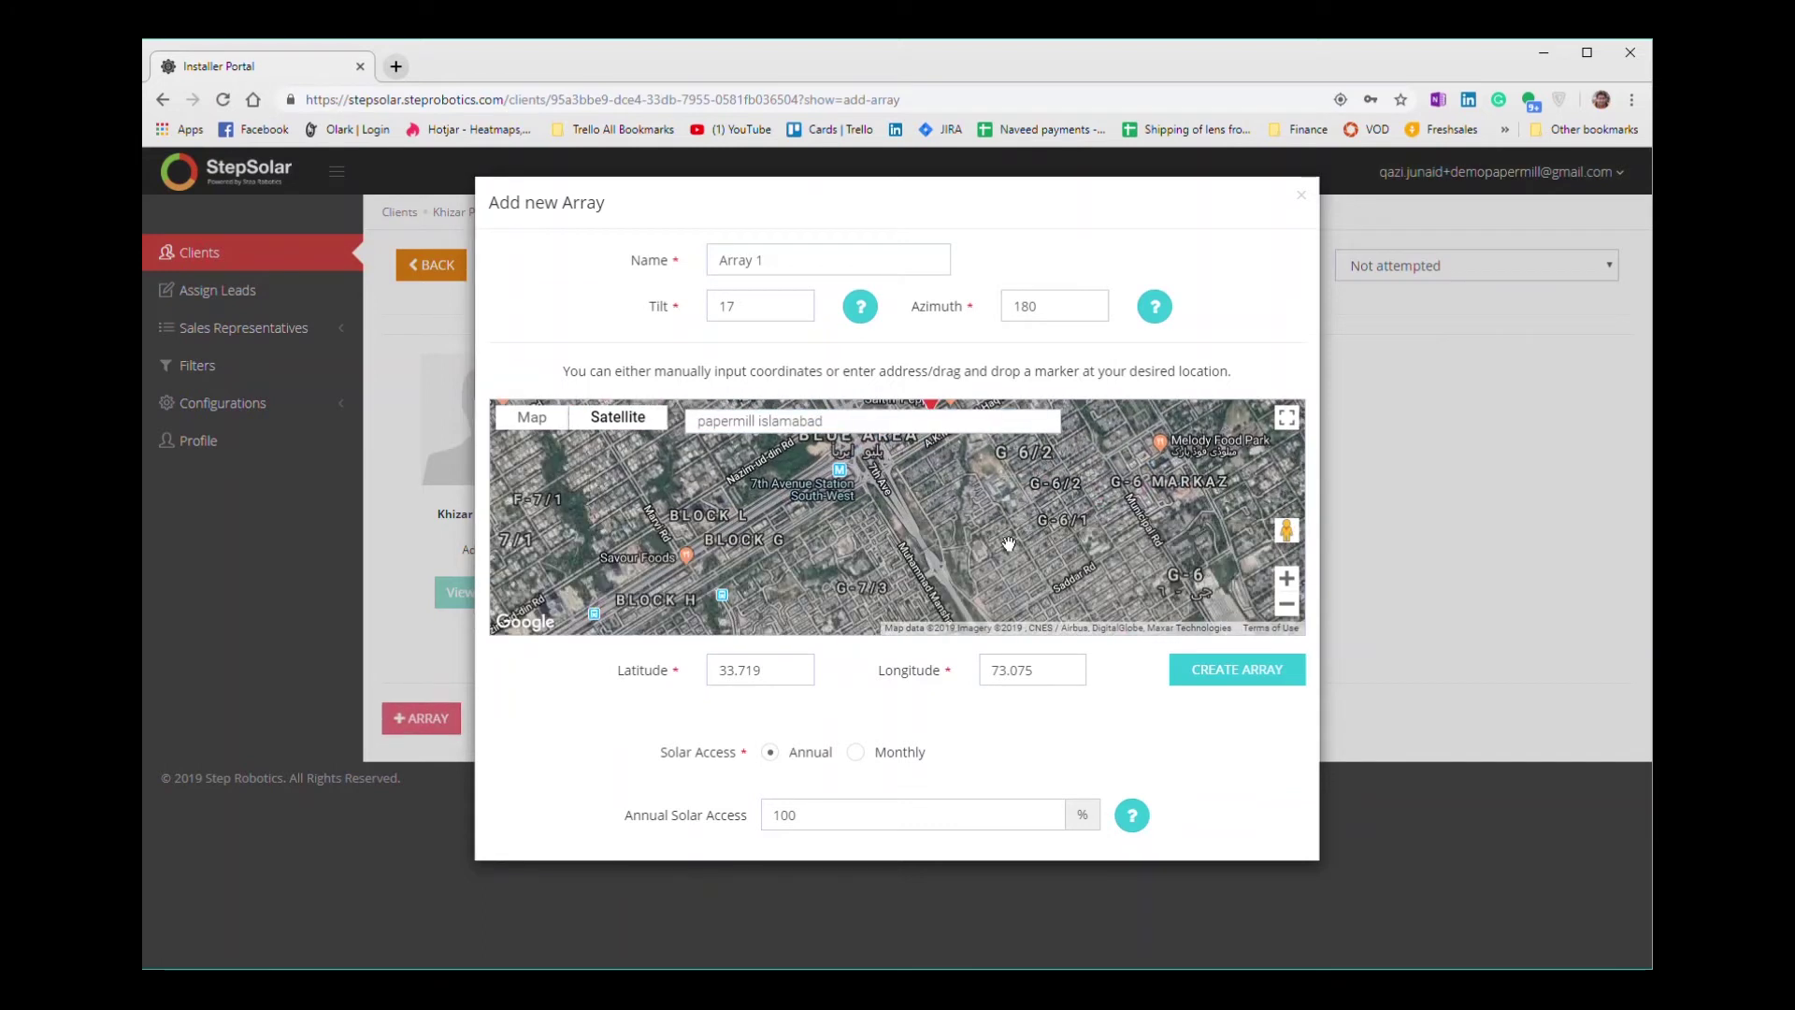
pyautogui.click(687, 558)
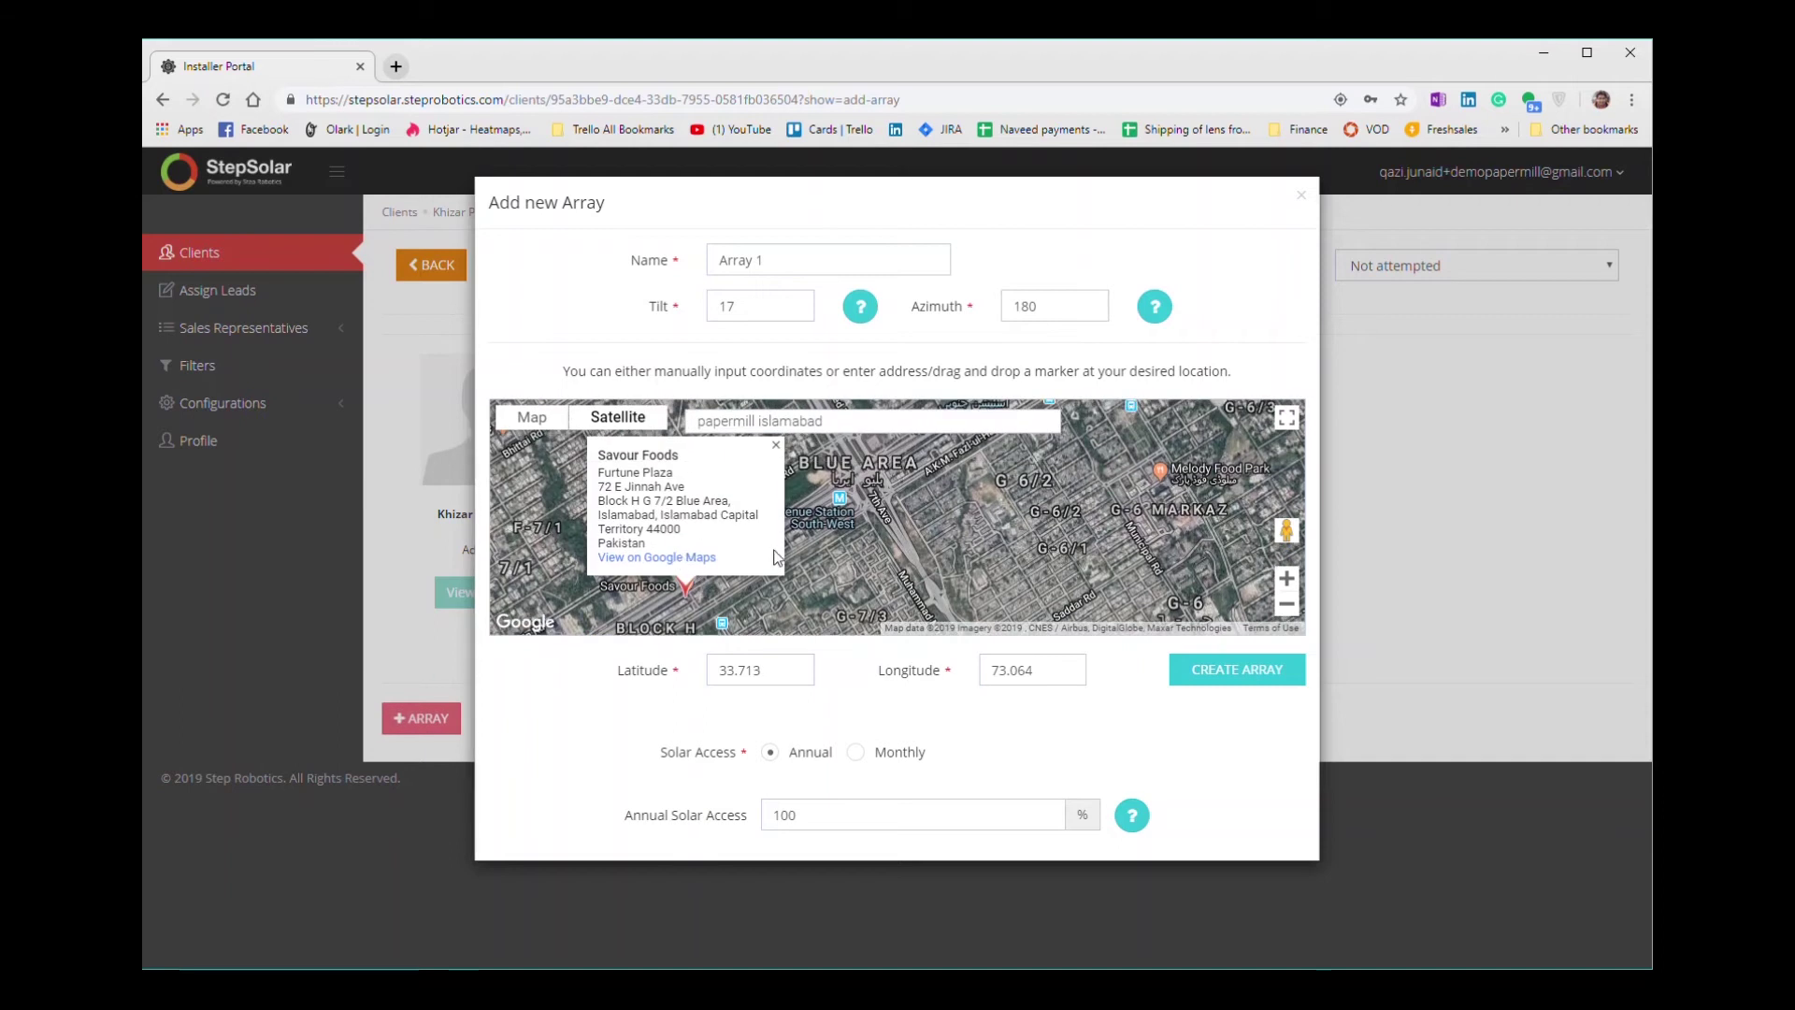
pyautogui.click(1206, 677)
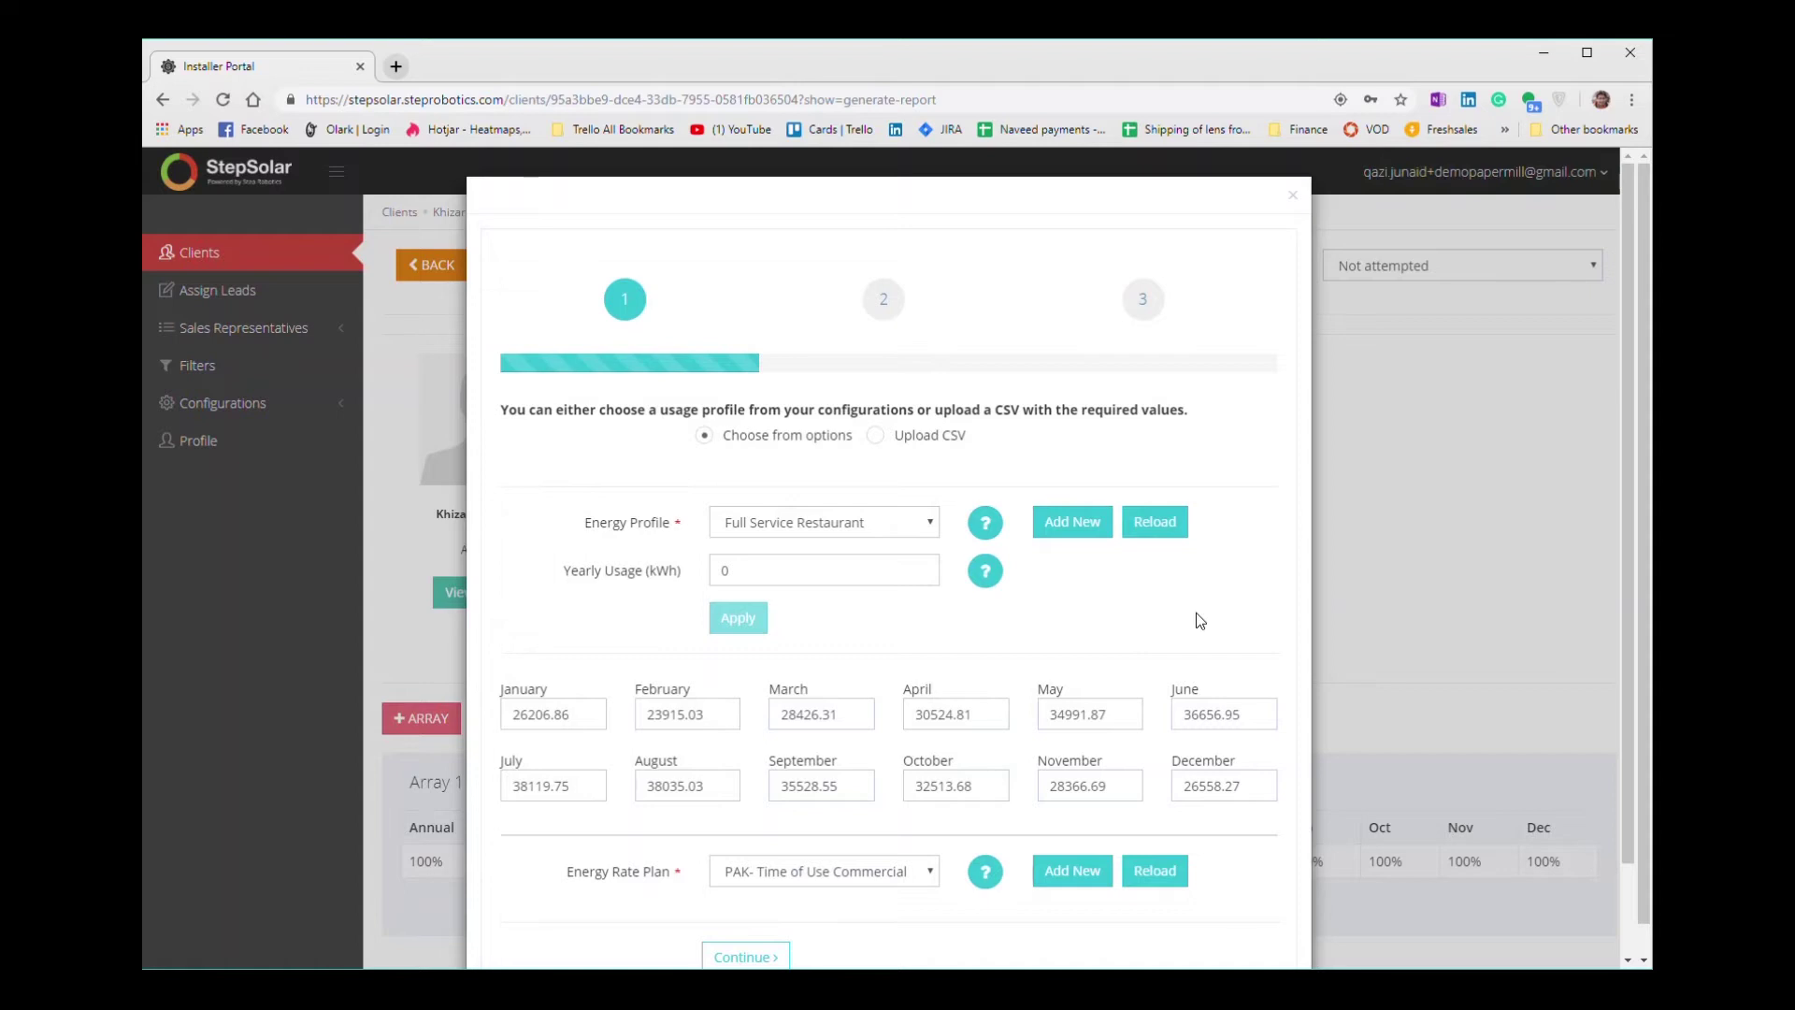
# - Choose the Process Industry Constant load energy profile and apply a yearly usage of 500000 kWh
pyautogui.click(879, 522)
pyautogui.scroll(-2, 800, 776)
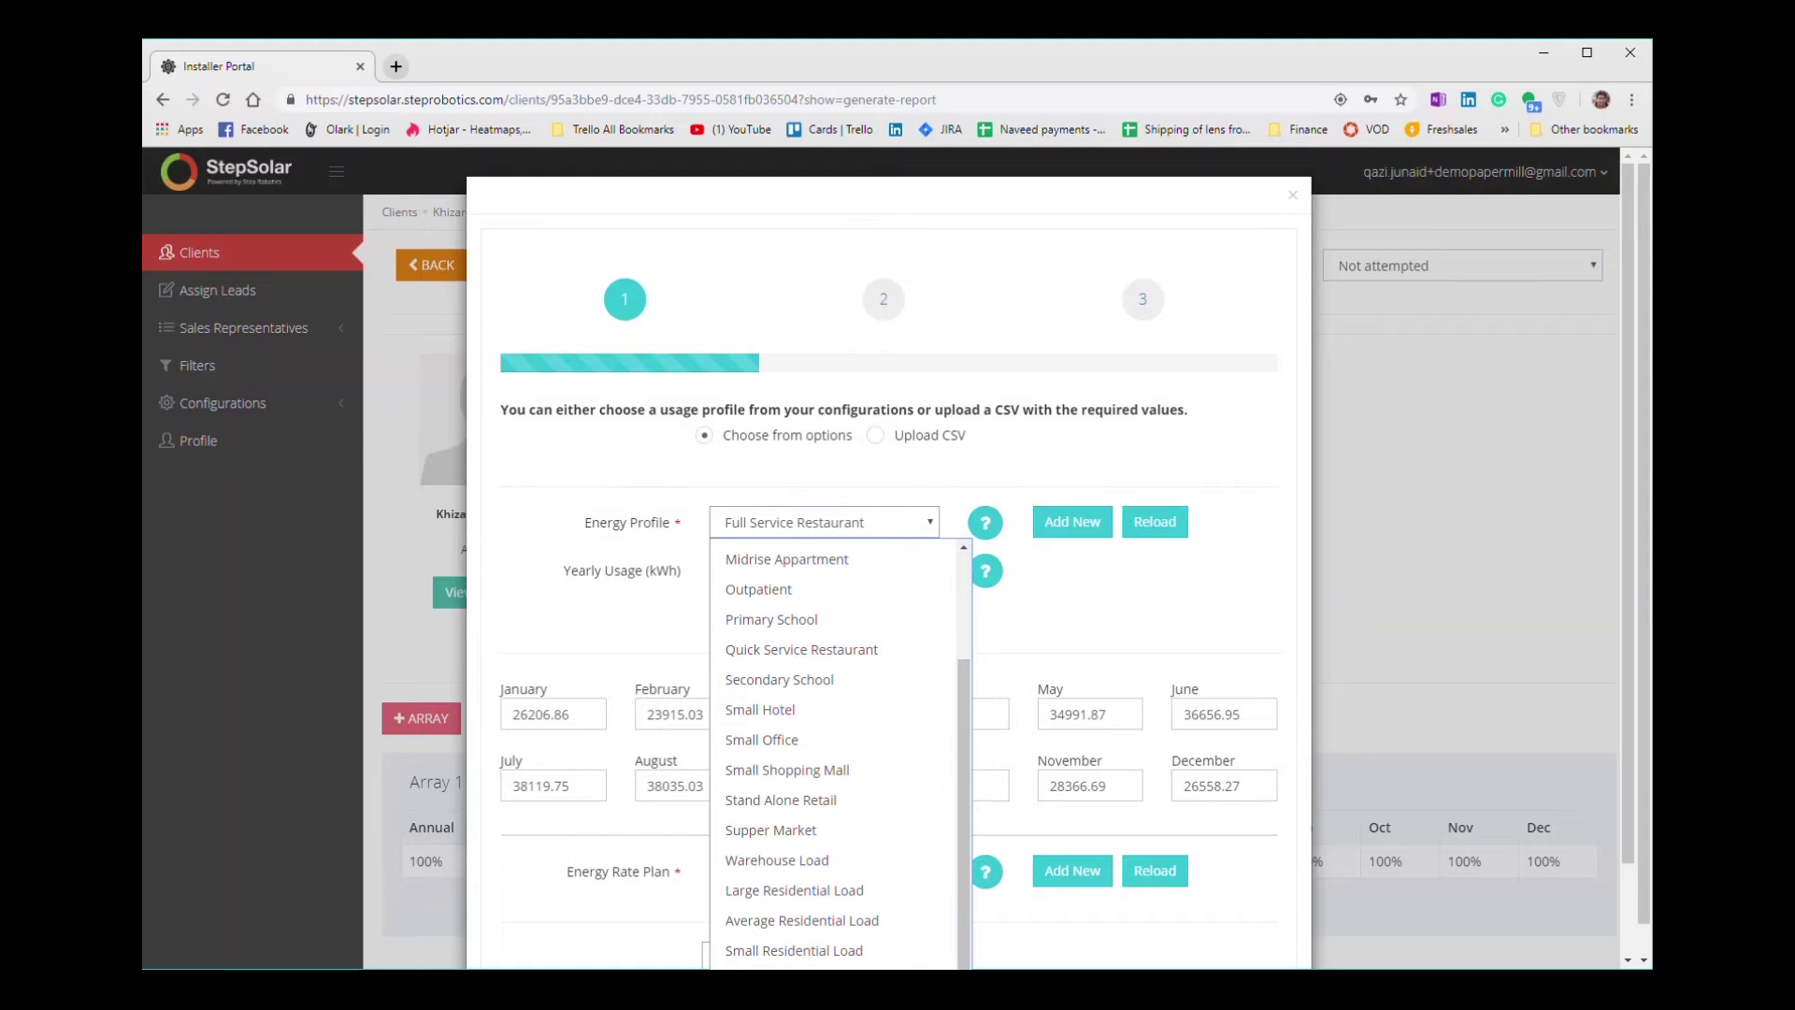
pyautogui.click(857, 603)
pyautogui.doubleClick(811, 569)
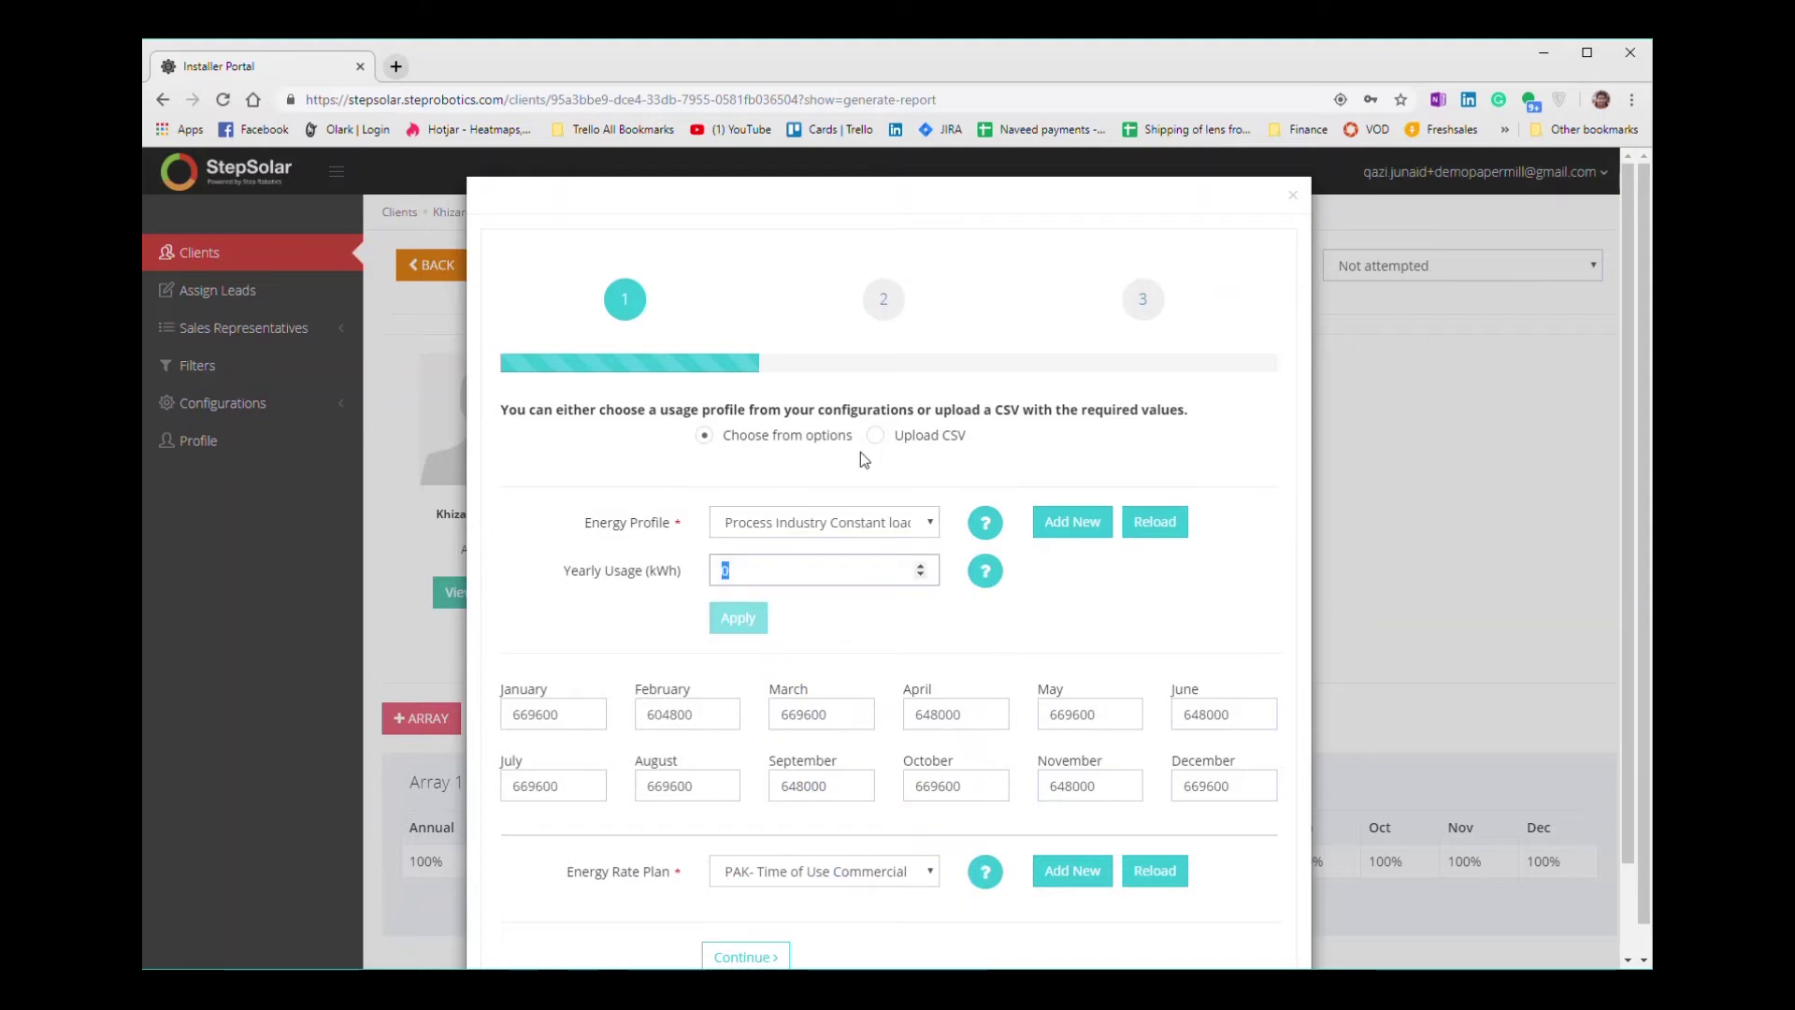
pyautogui.write('500000')
pyautogui.click(737, 621)
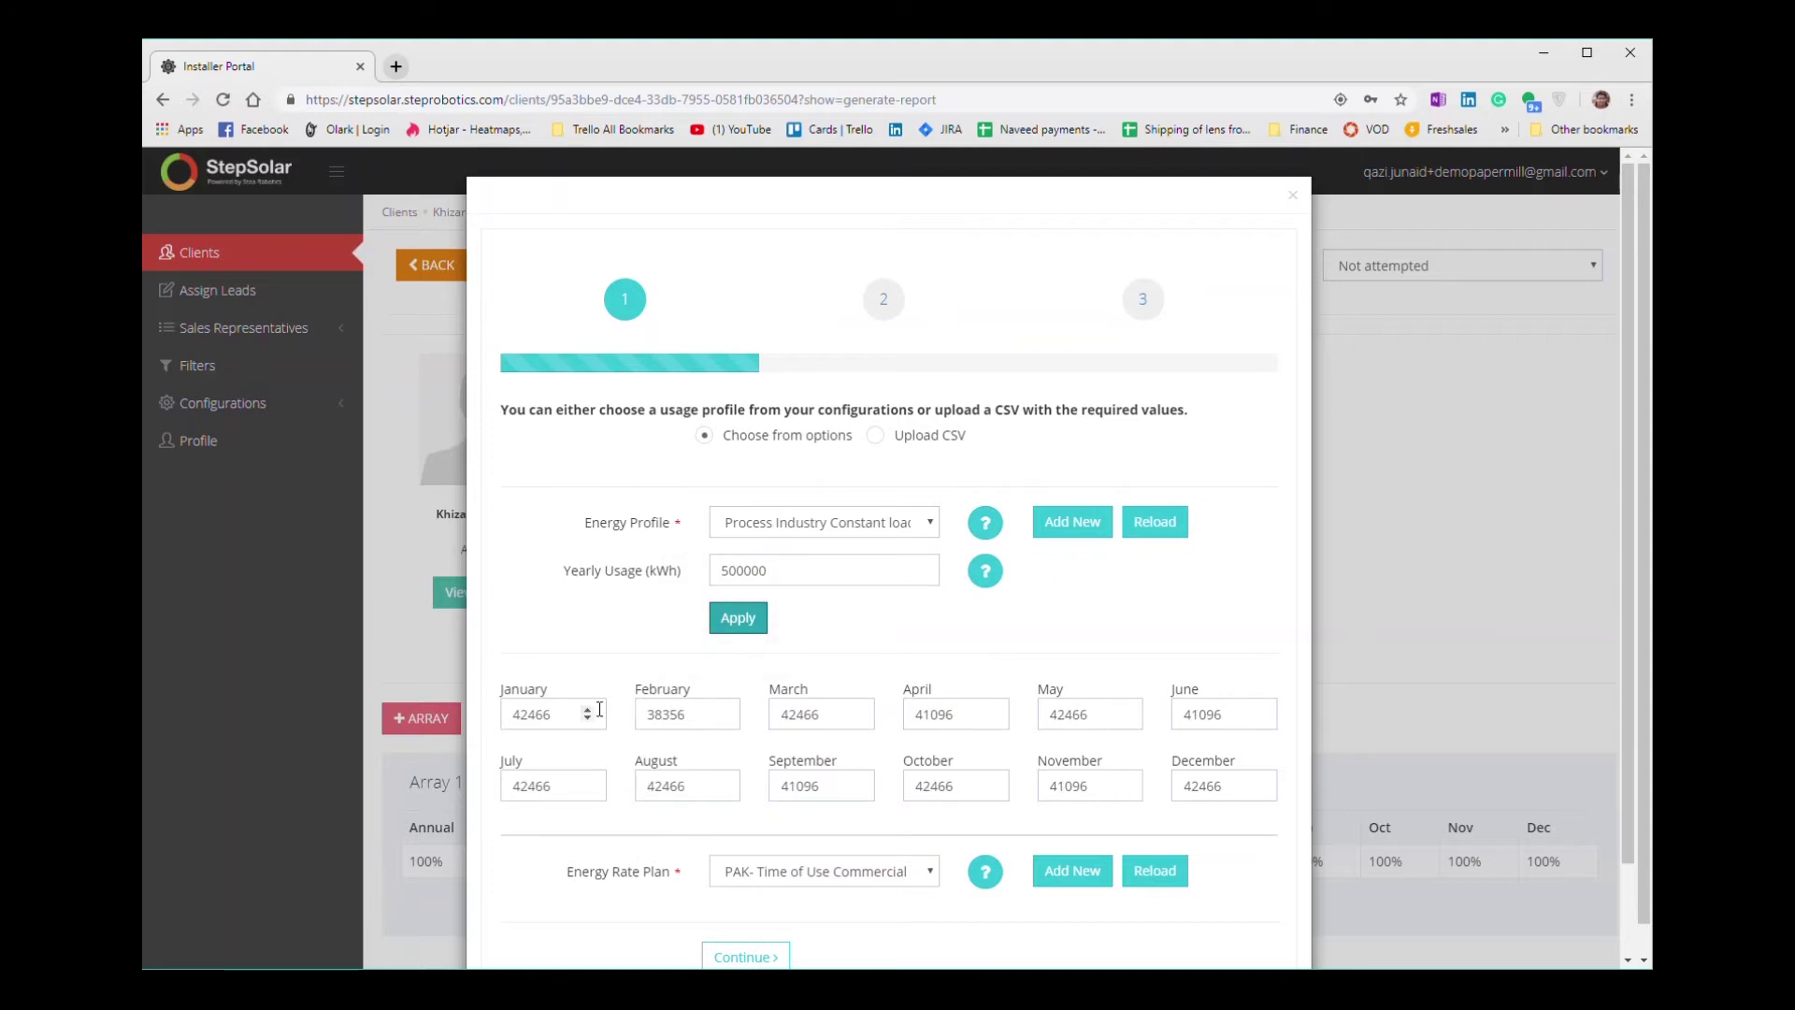
# - Set the energy rate plan to C-3(a) 66 kv above 5000 KW
pyautogui.click(857, 872)
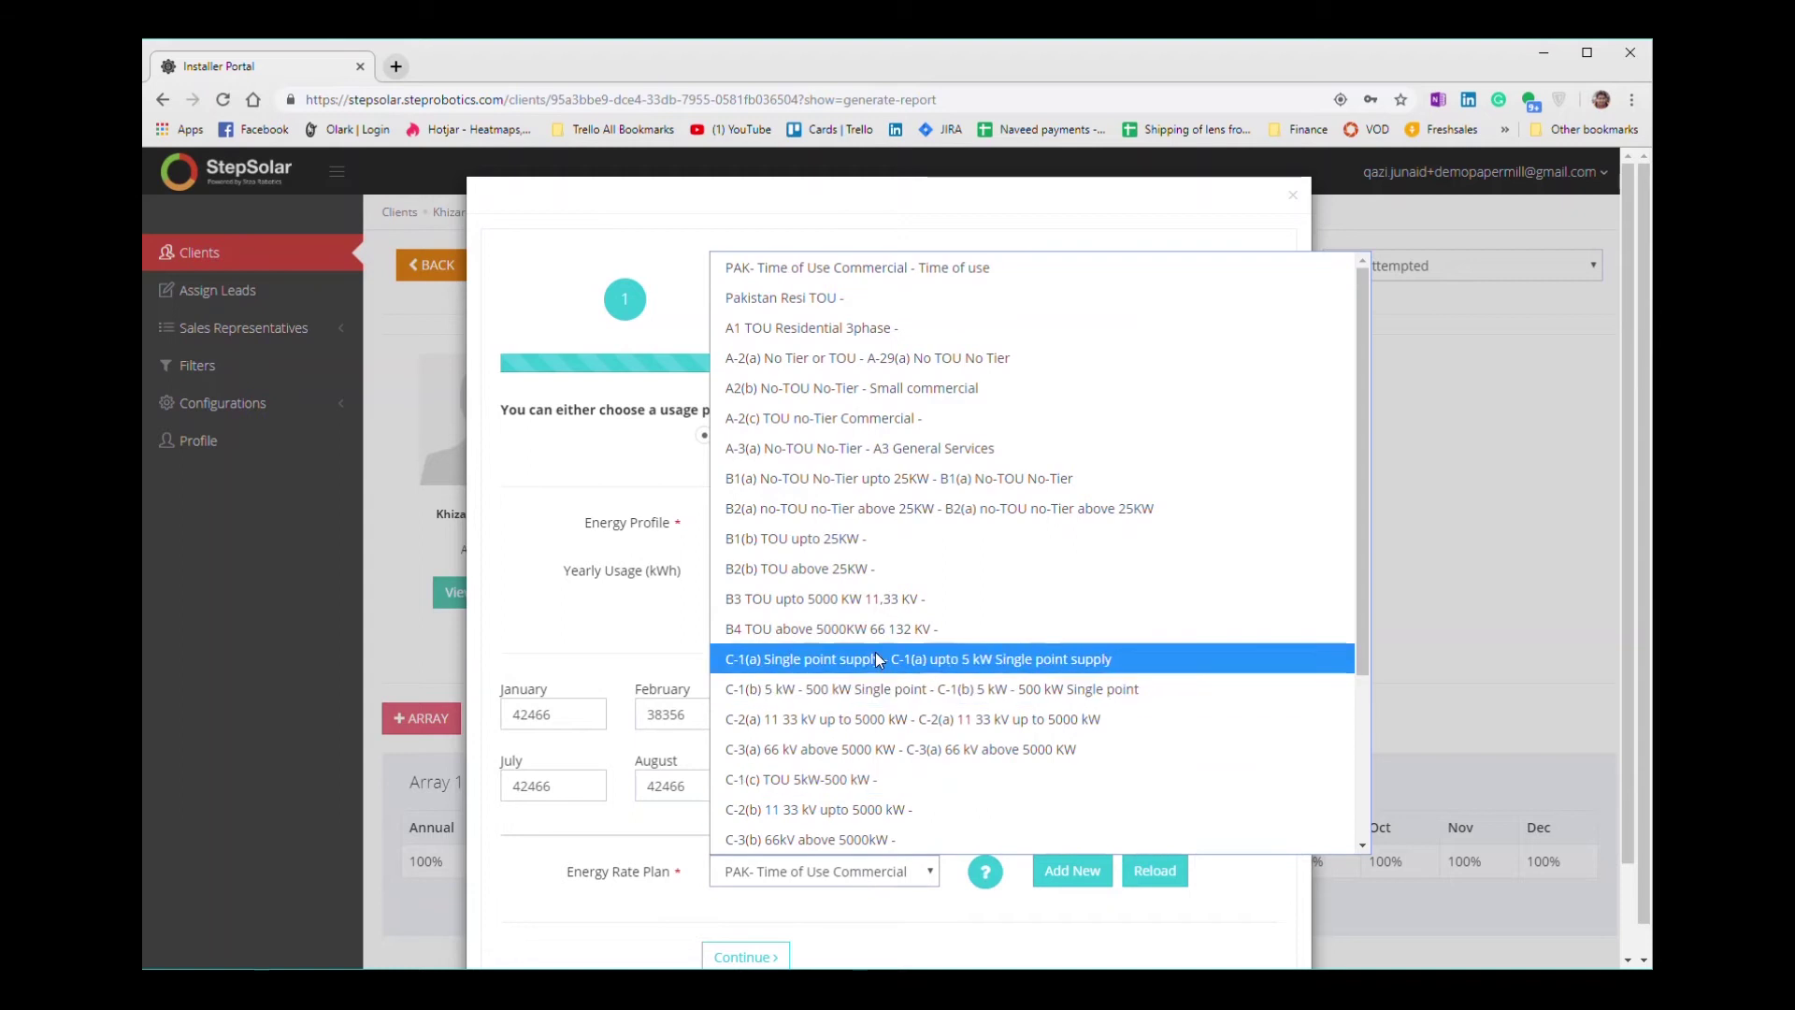
pyautogui.scroll(-2, 875, 744)
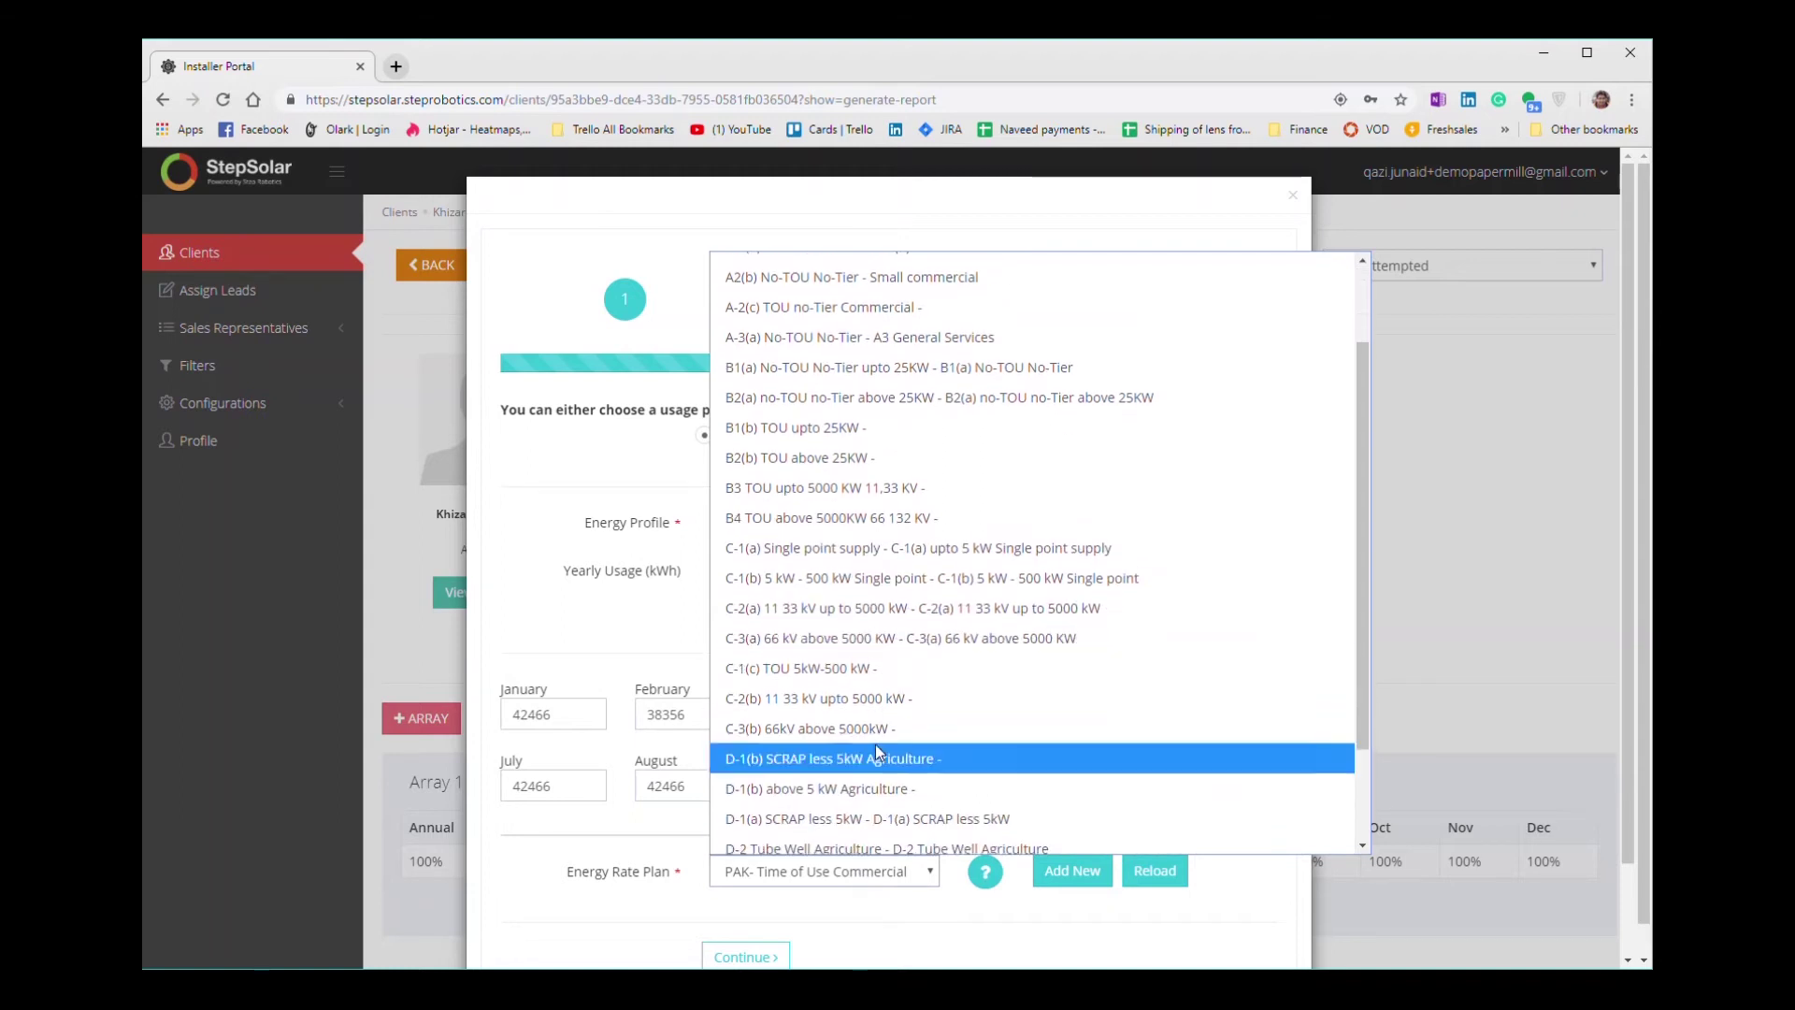
pyautogui.click(884, 628)
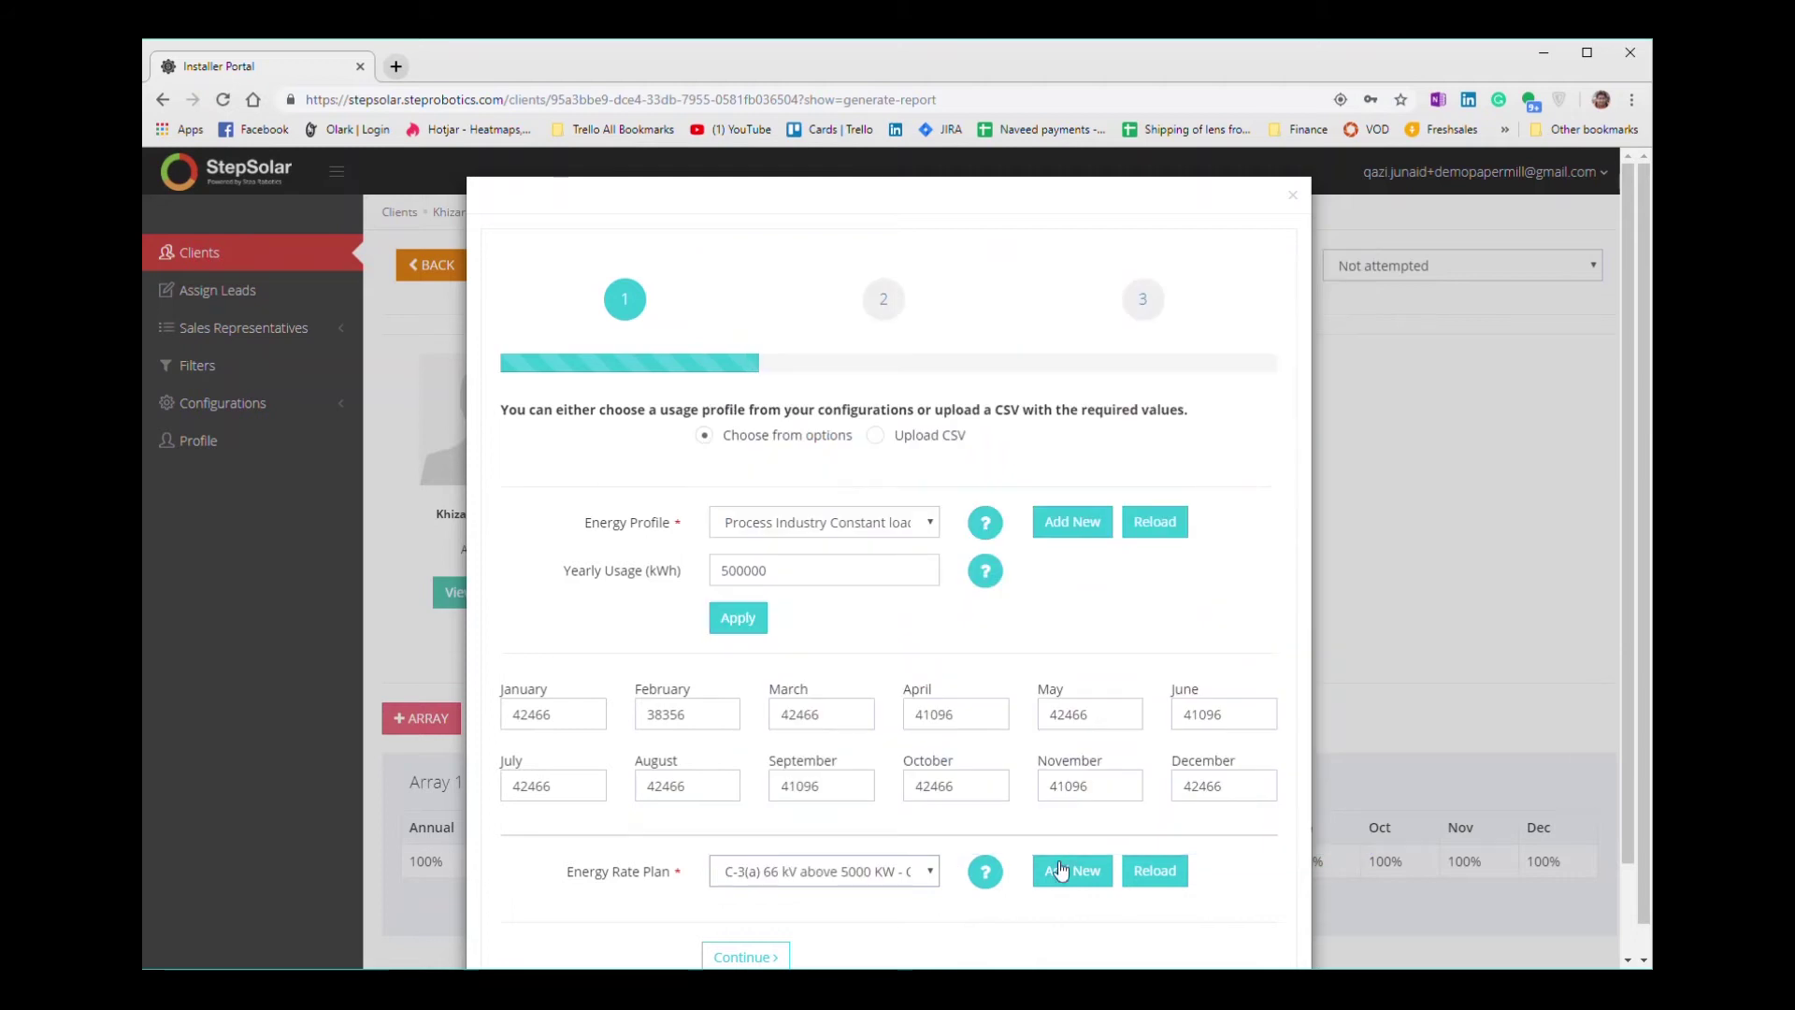
# - Open the configured energy rate plans in a separate browser tab and show the details of C-3(a) 66 kV above 5000 KW
pyautogui.click(1083, 871)
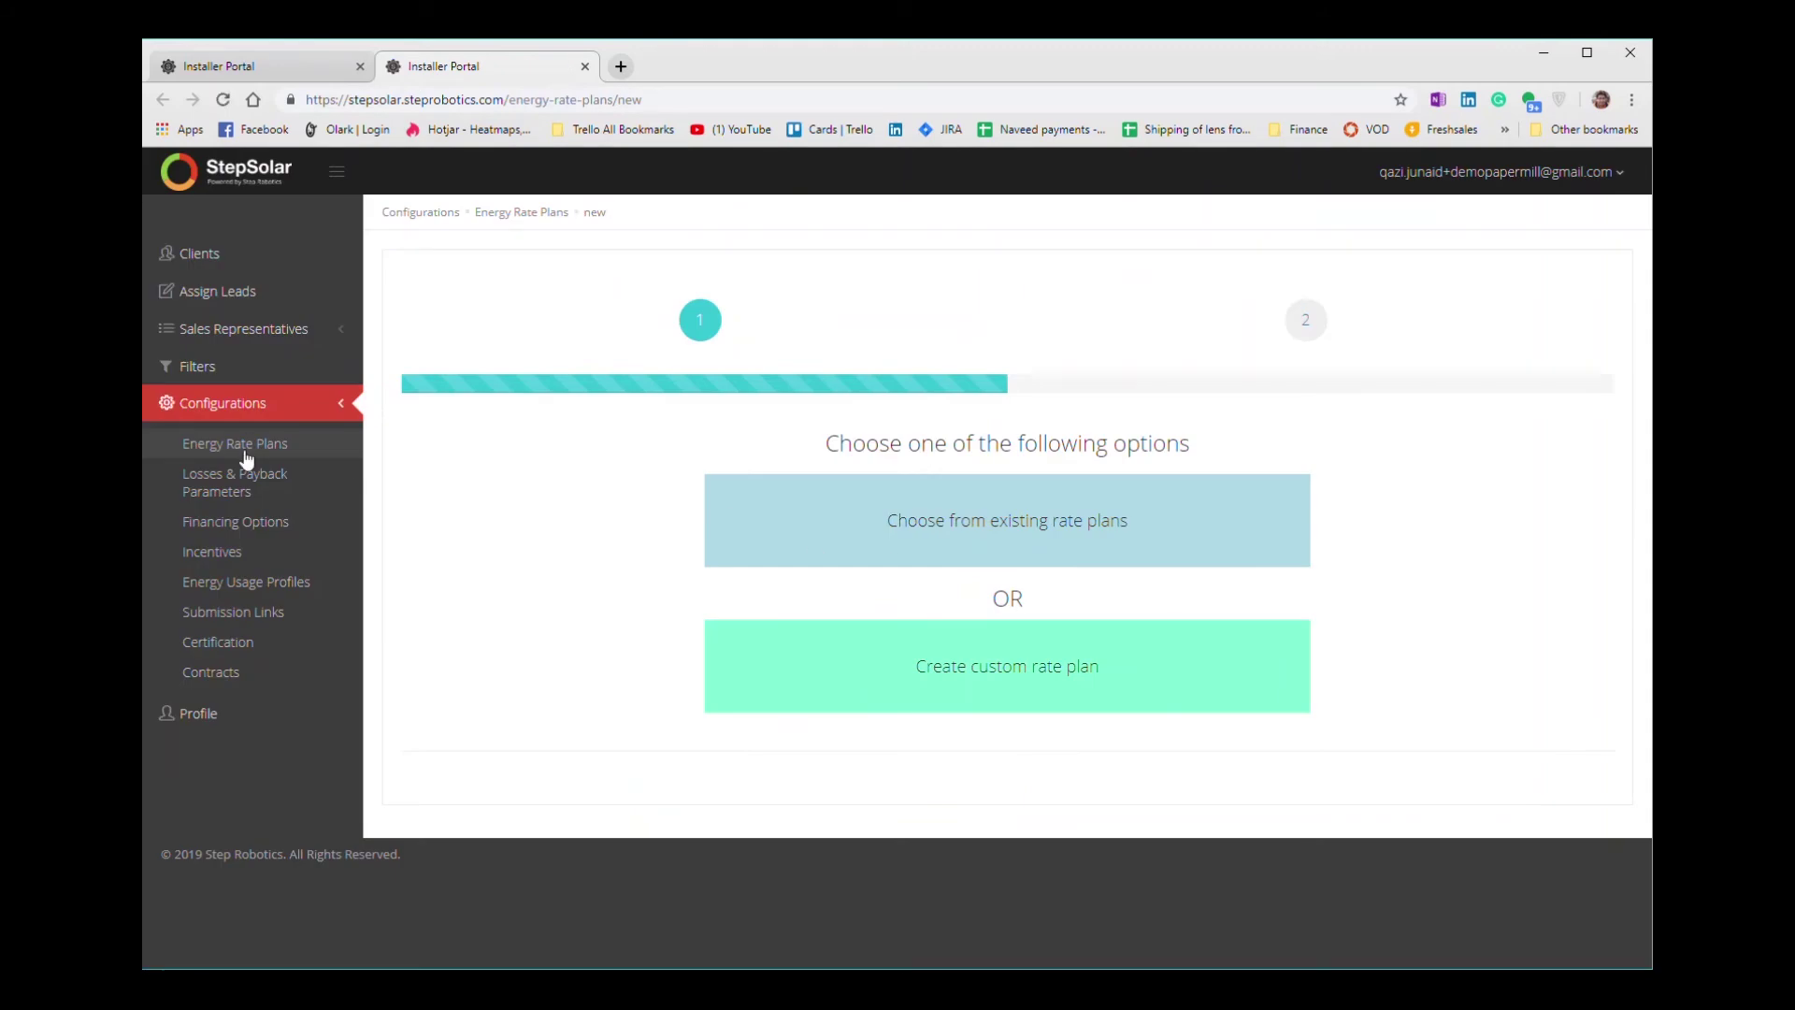
pyautogui.click(332, 447)
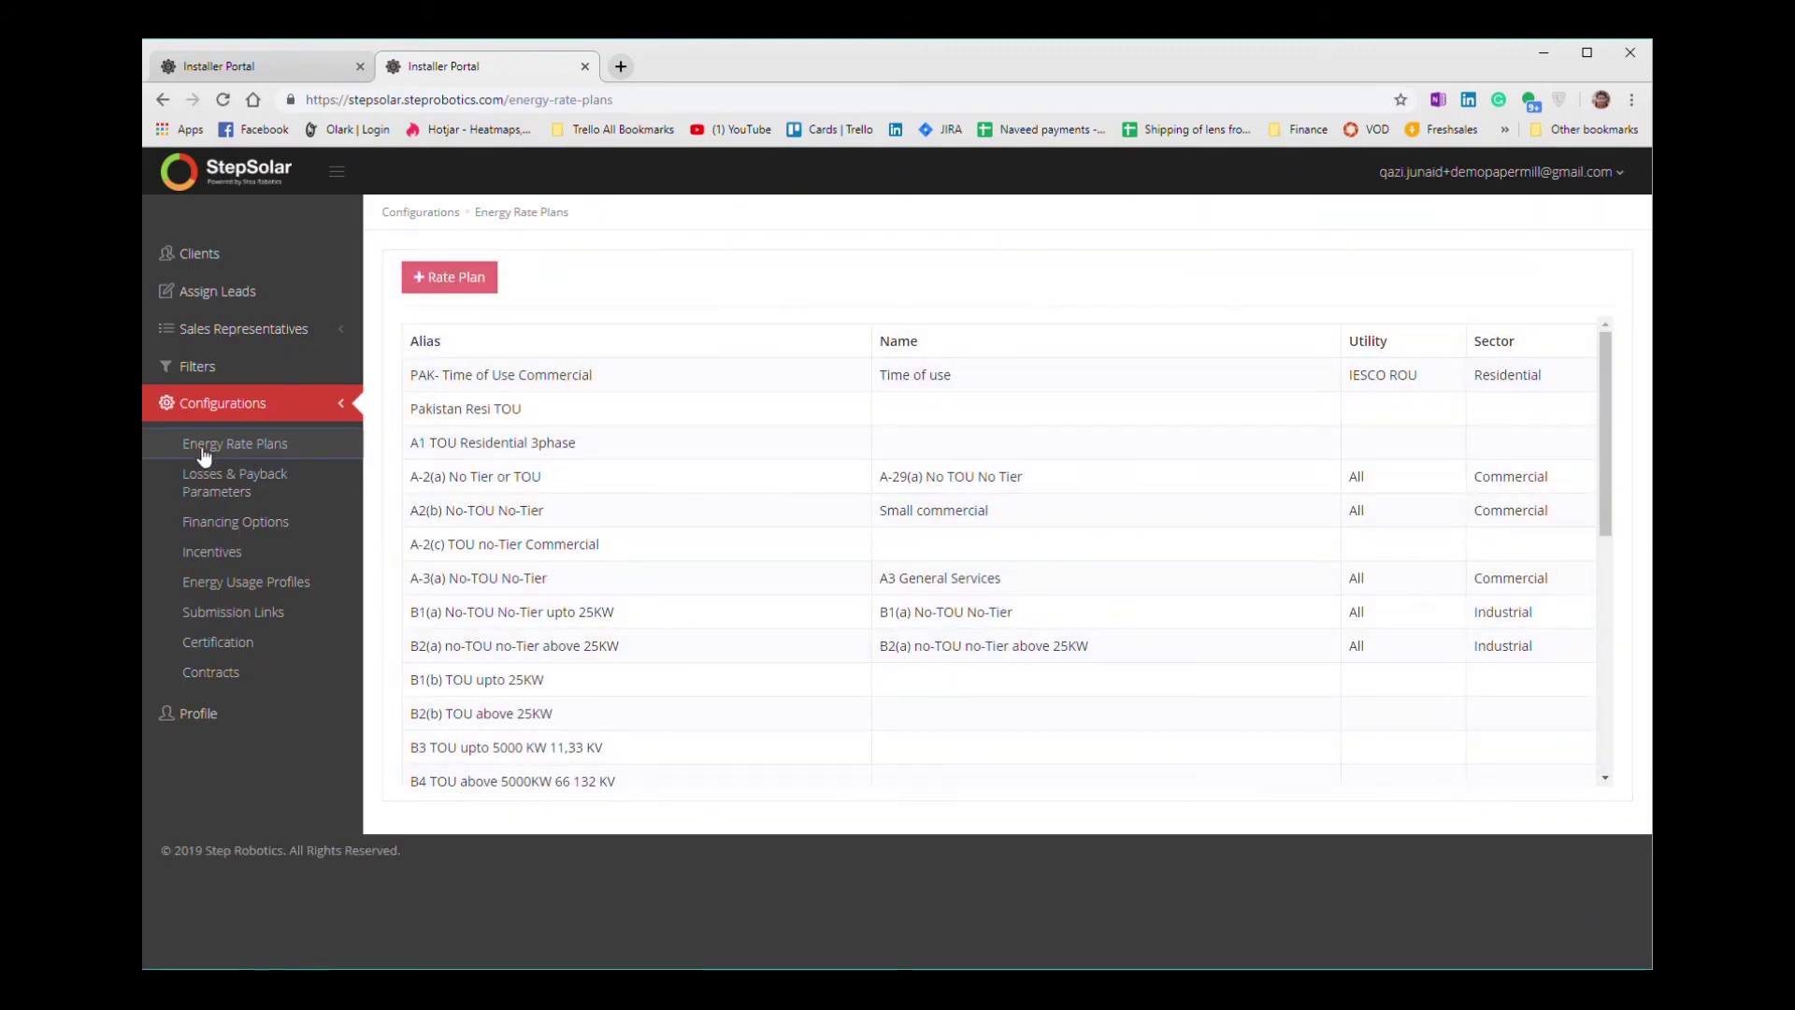
pyautogui.scroll(-2, 563, 680)
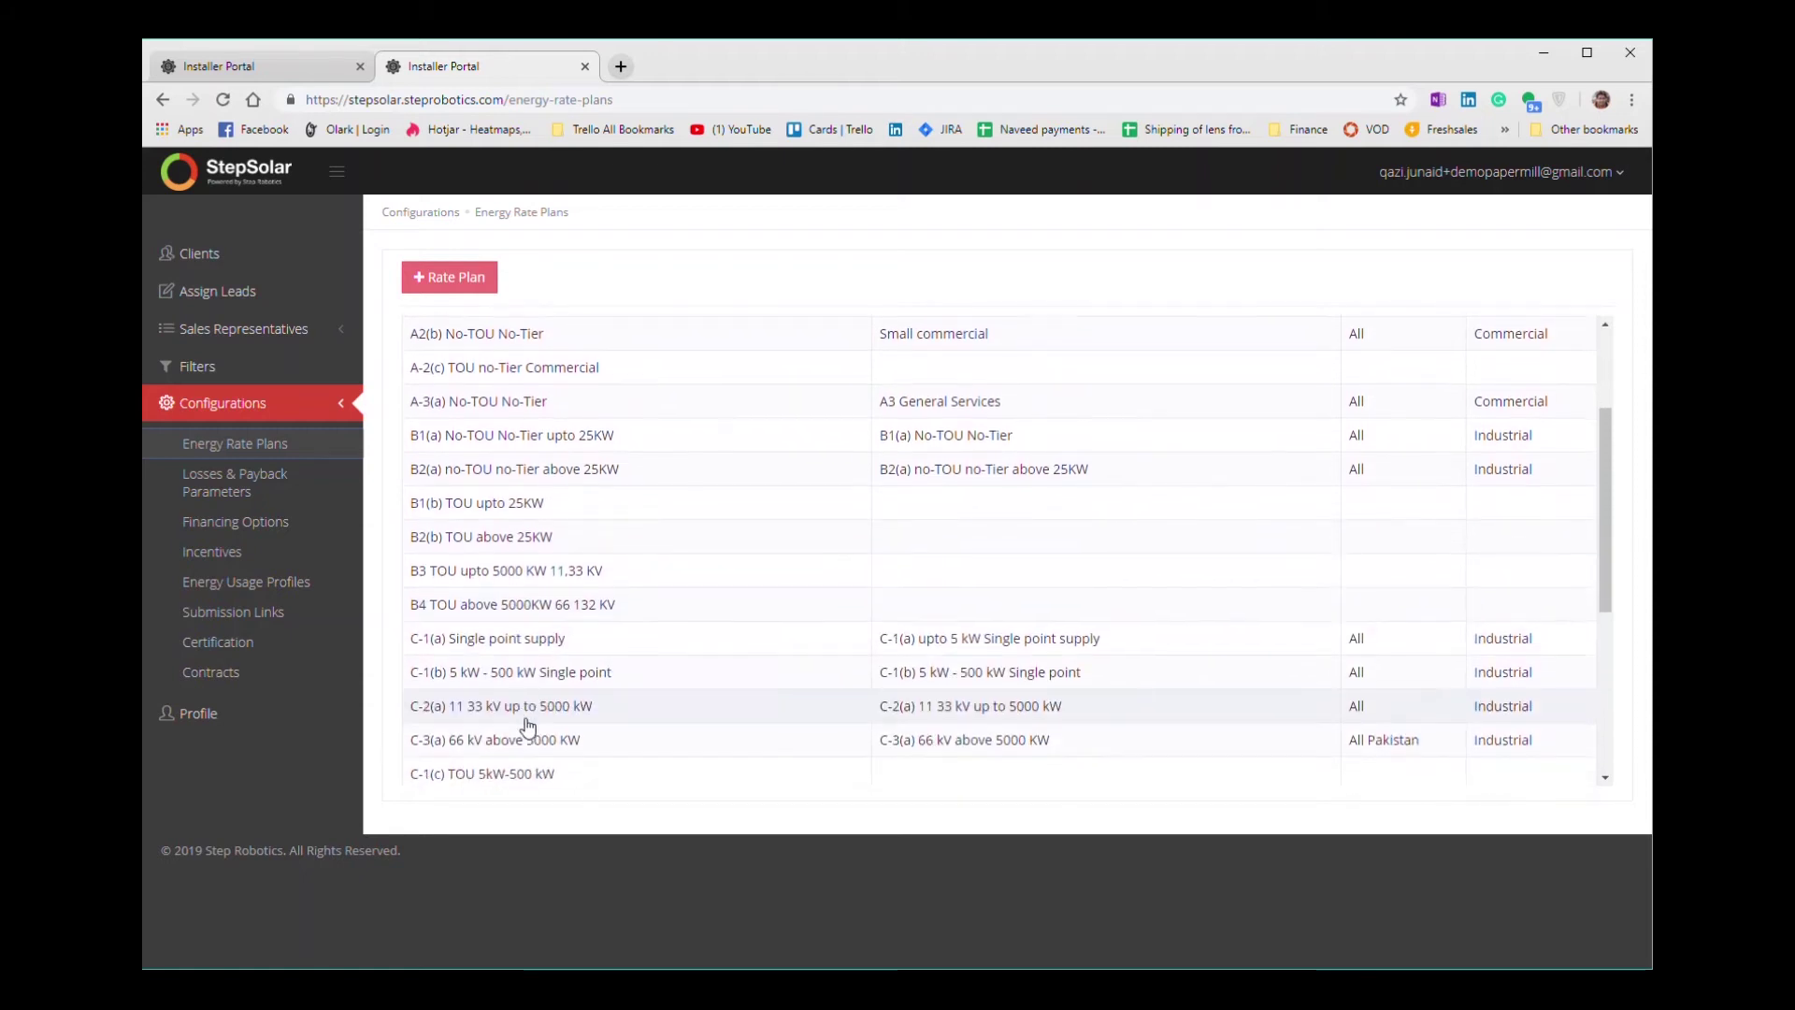
pyautogui.click(521, 739)
# - Examine the rate plan's hourly schedule, buy and sell rates, excess generation accounting, fixed and minimum charges, and annual escalation
pyautogui.scroll(-1, 866, 703)
pyautogui.scroll(-7, 867, 698)
pyautogui.scroll(-5, 717, 658)
pyautogui.scroll(-3, 718, 691)
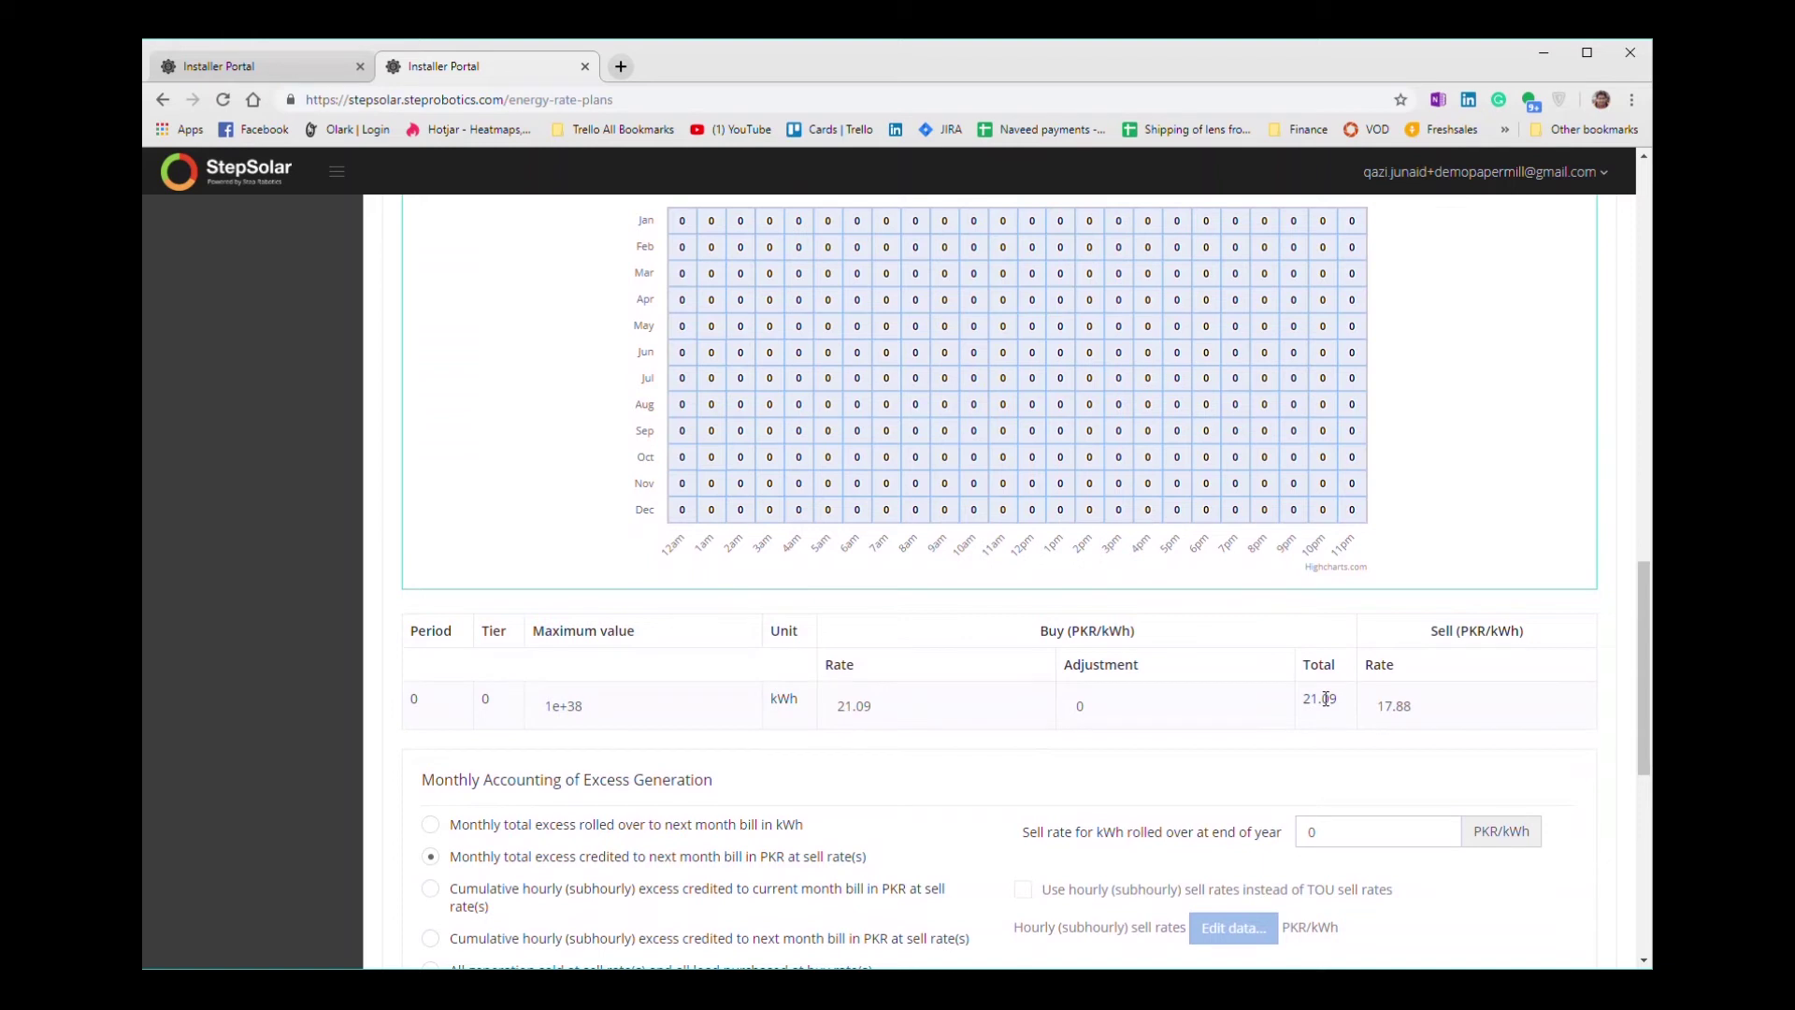
pyautogui.scroll(-1, 916, 762)
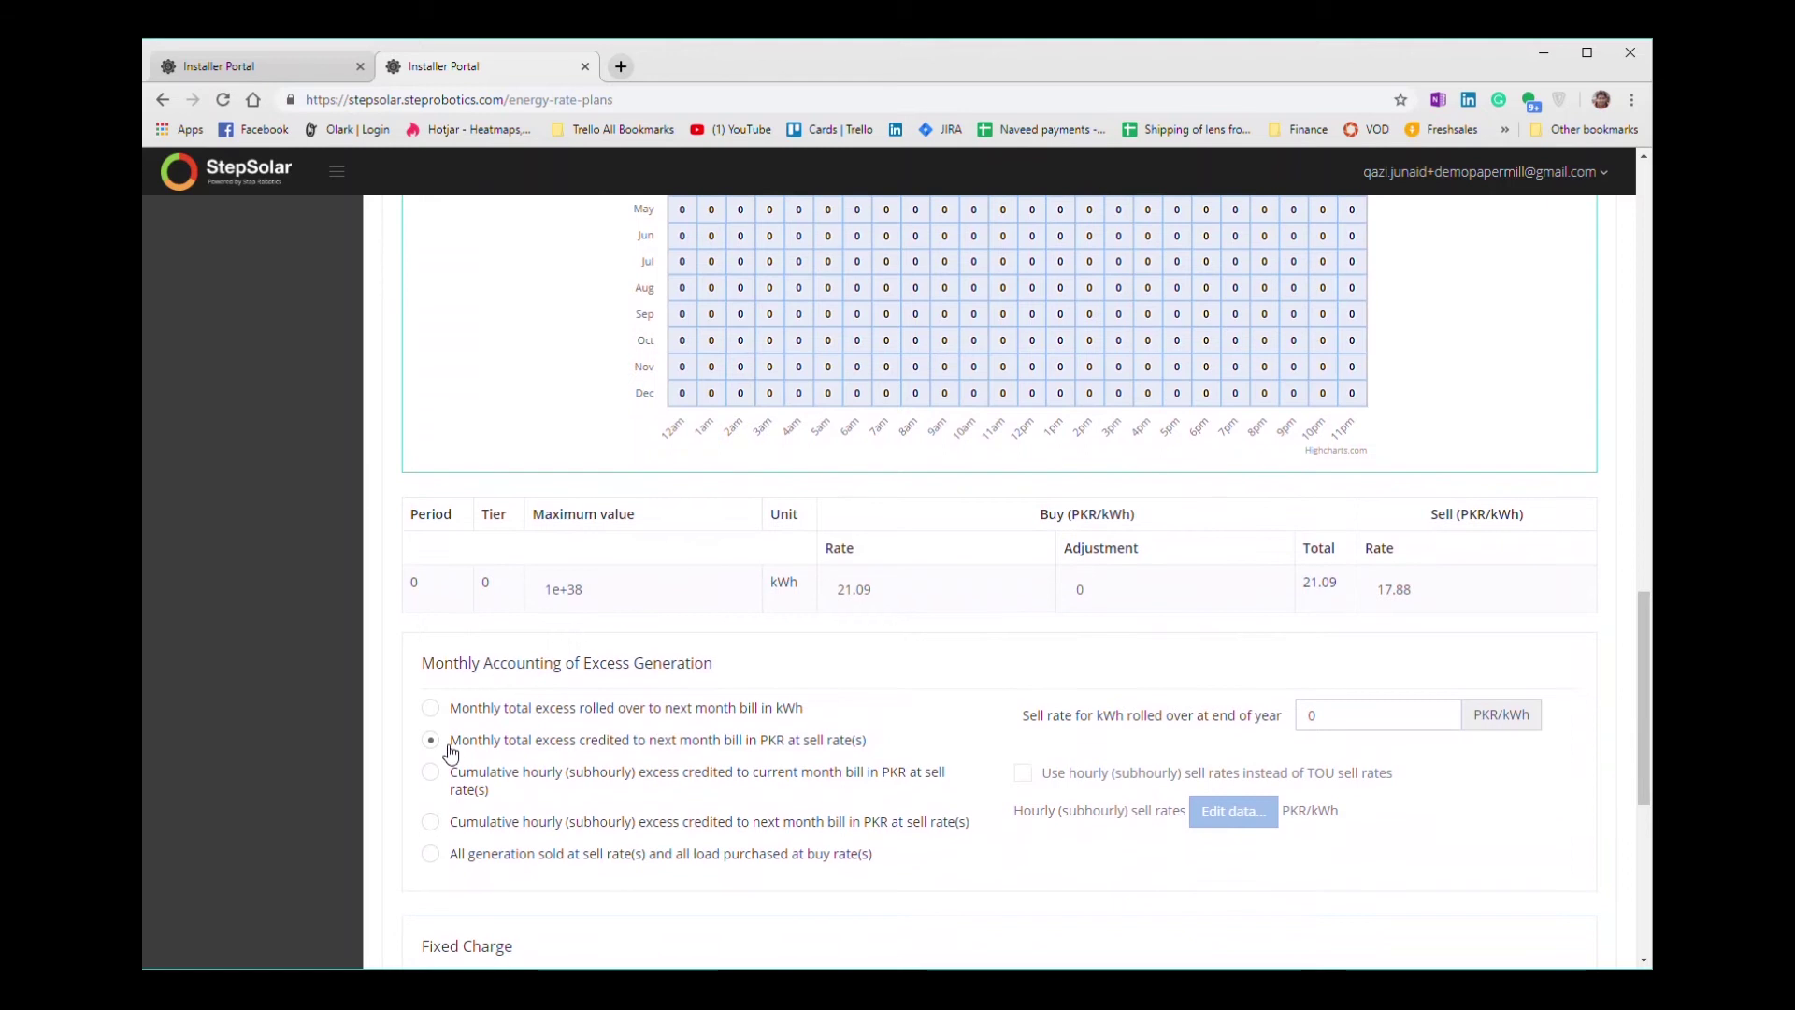
pyautogui.scroll(-4, 457, 750)
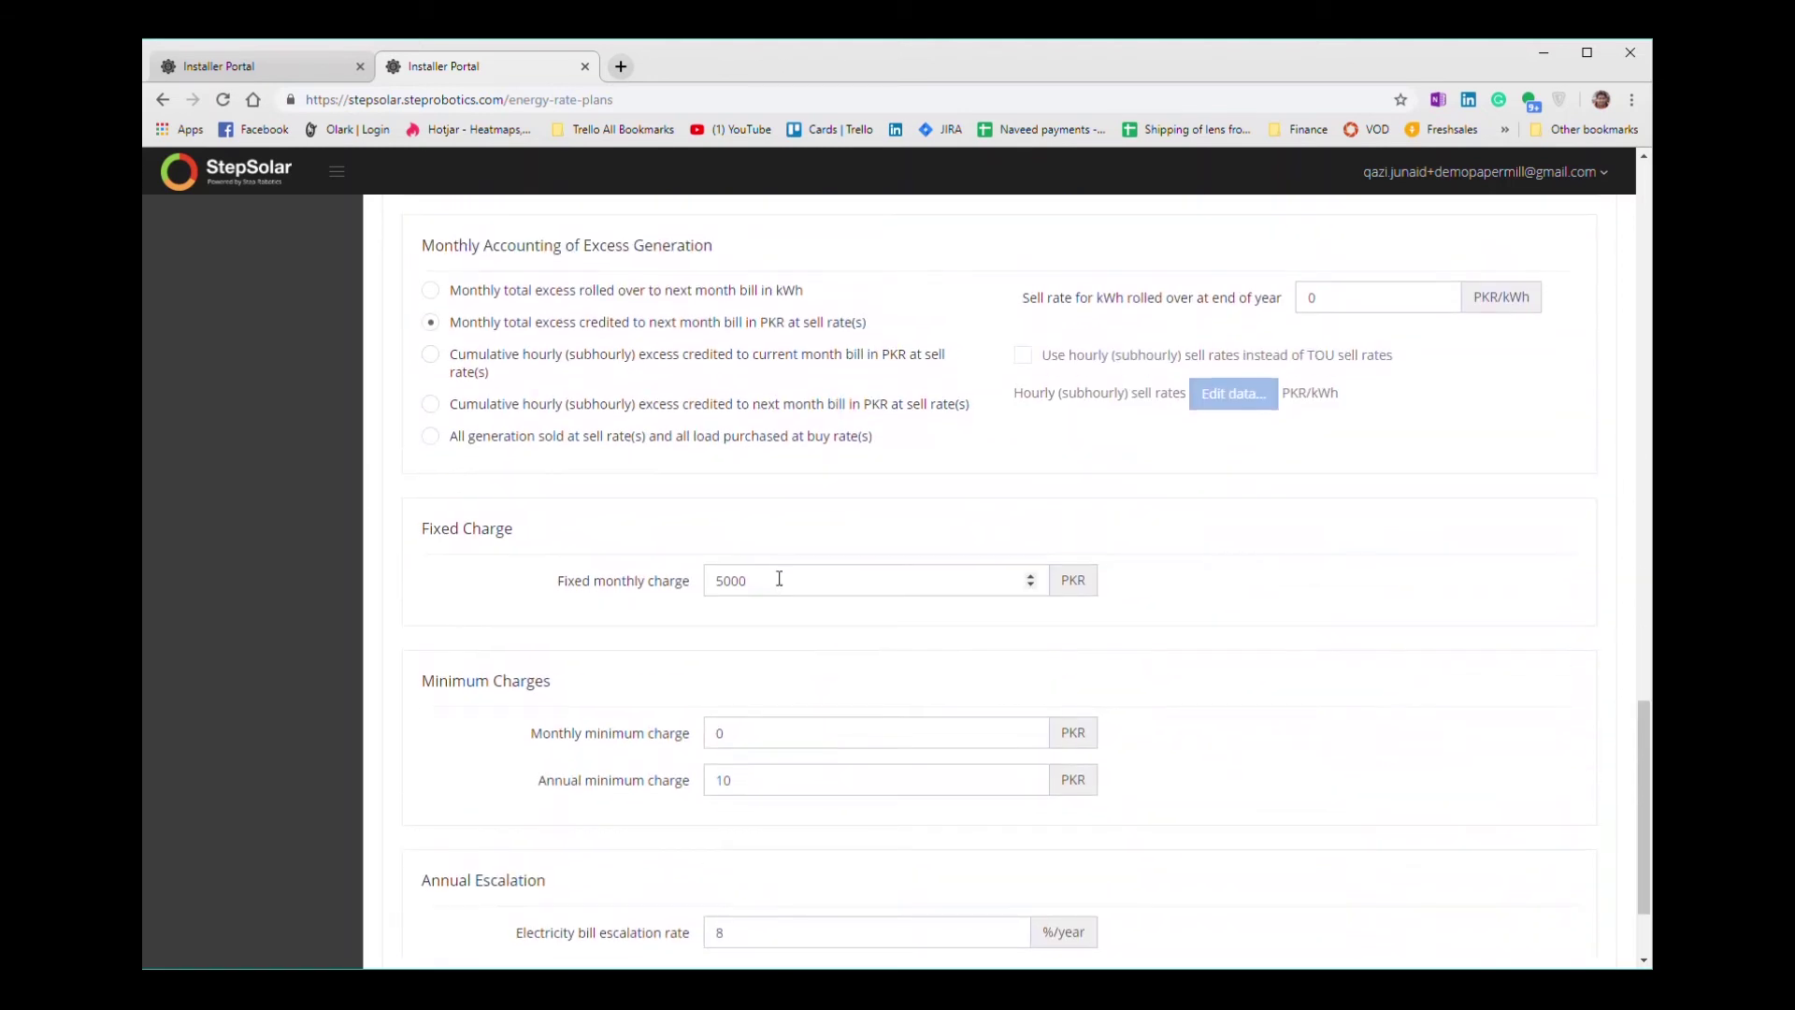
pyautogui.scroll(-2, 774, 589)
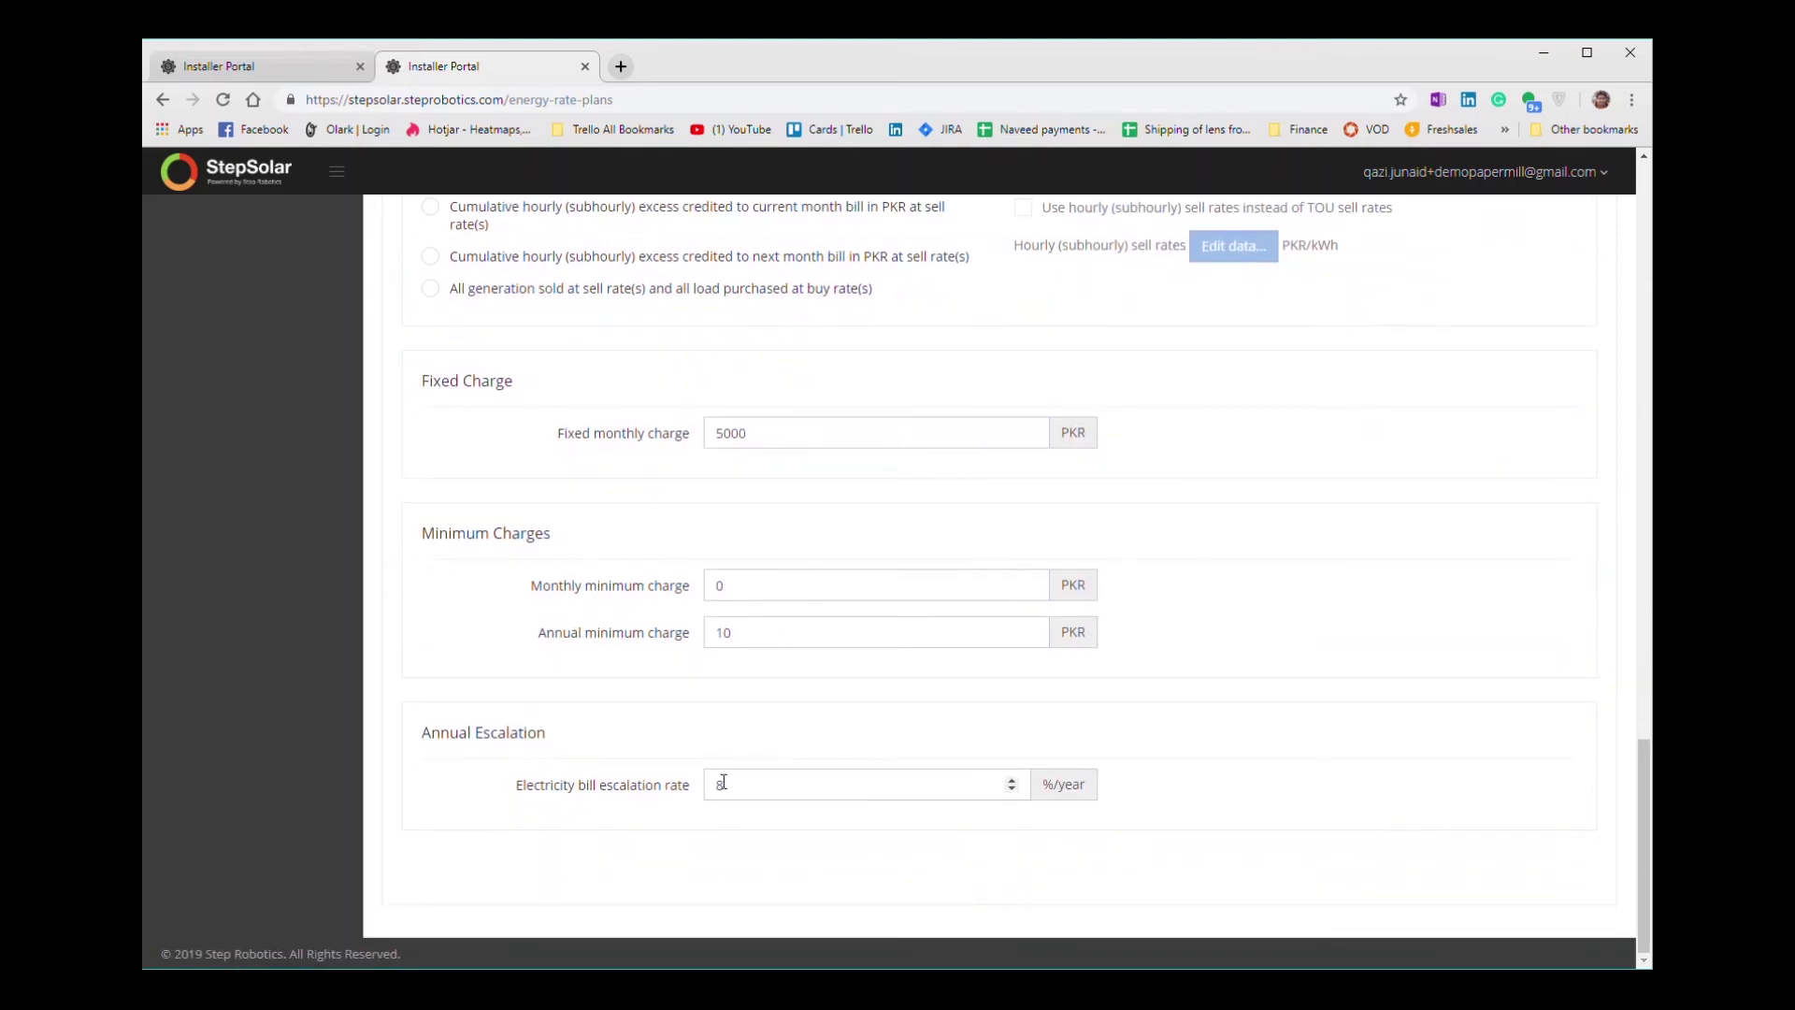
pyautogui.scroll(10, 766, 787)
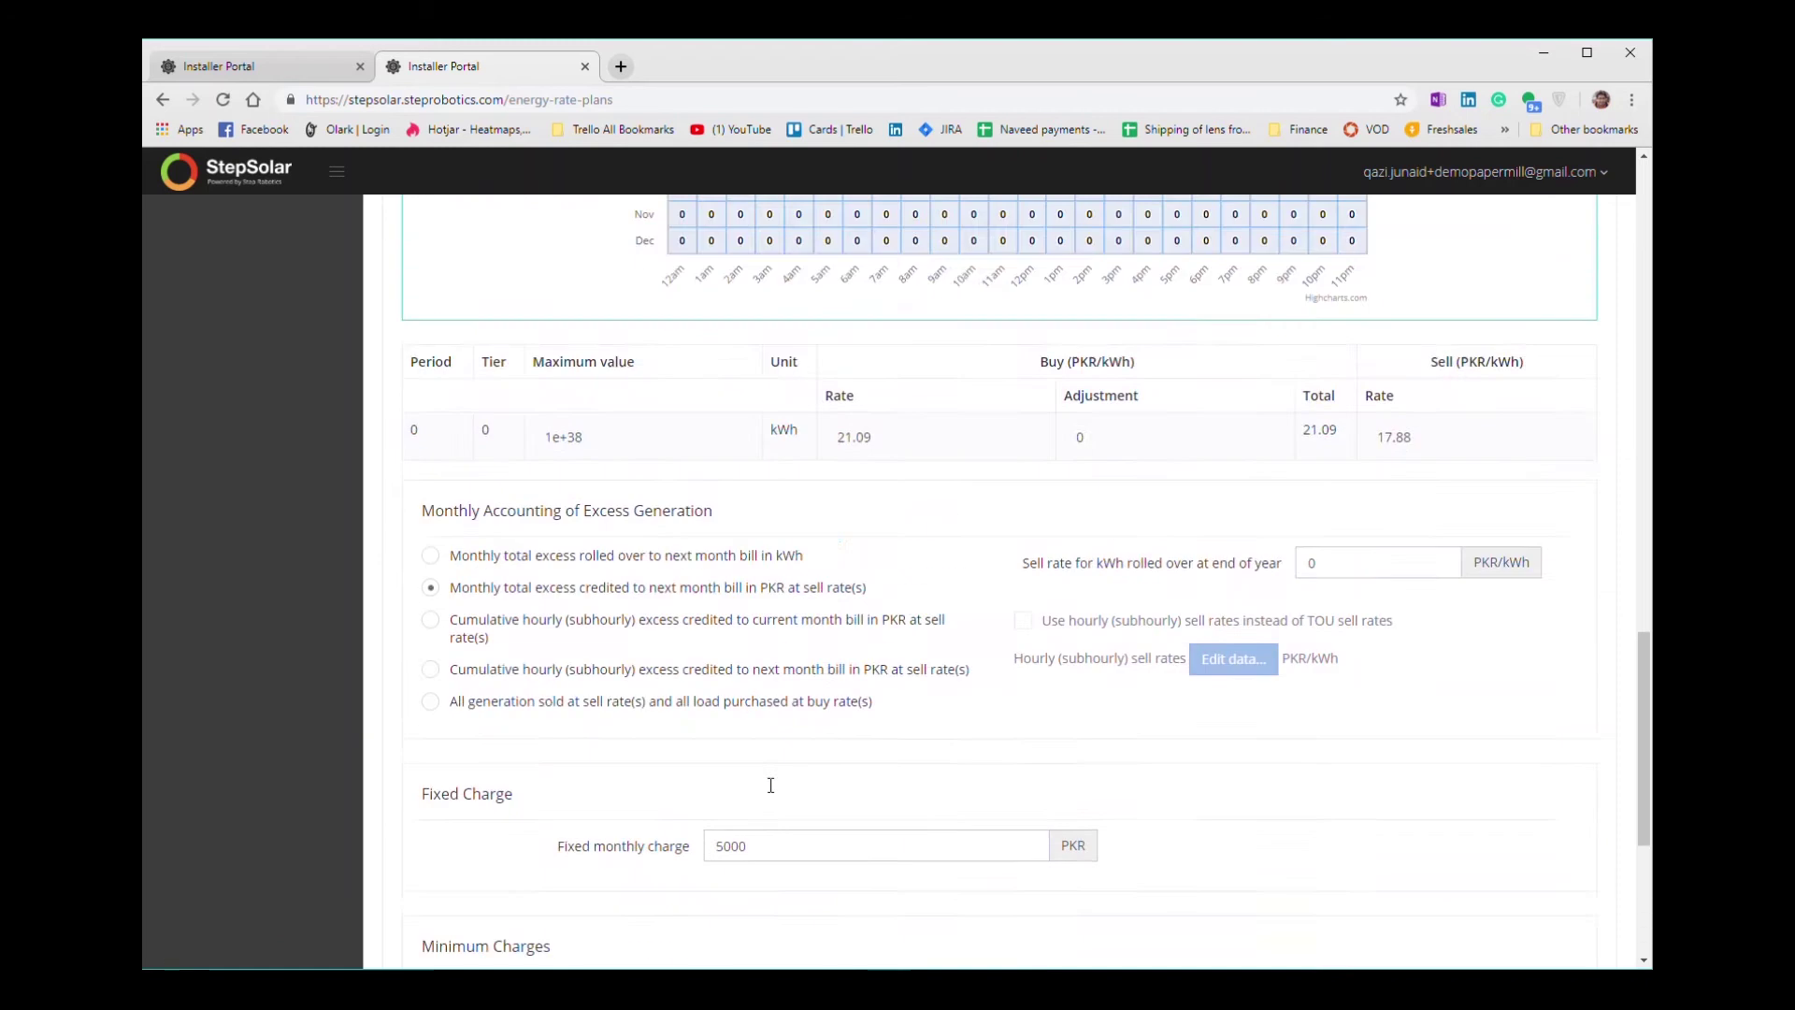
pyautogui.scroll(10, 773, 765)
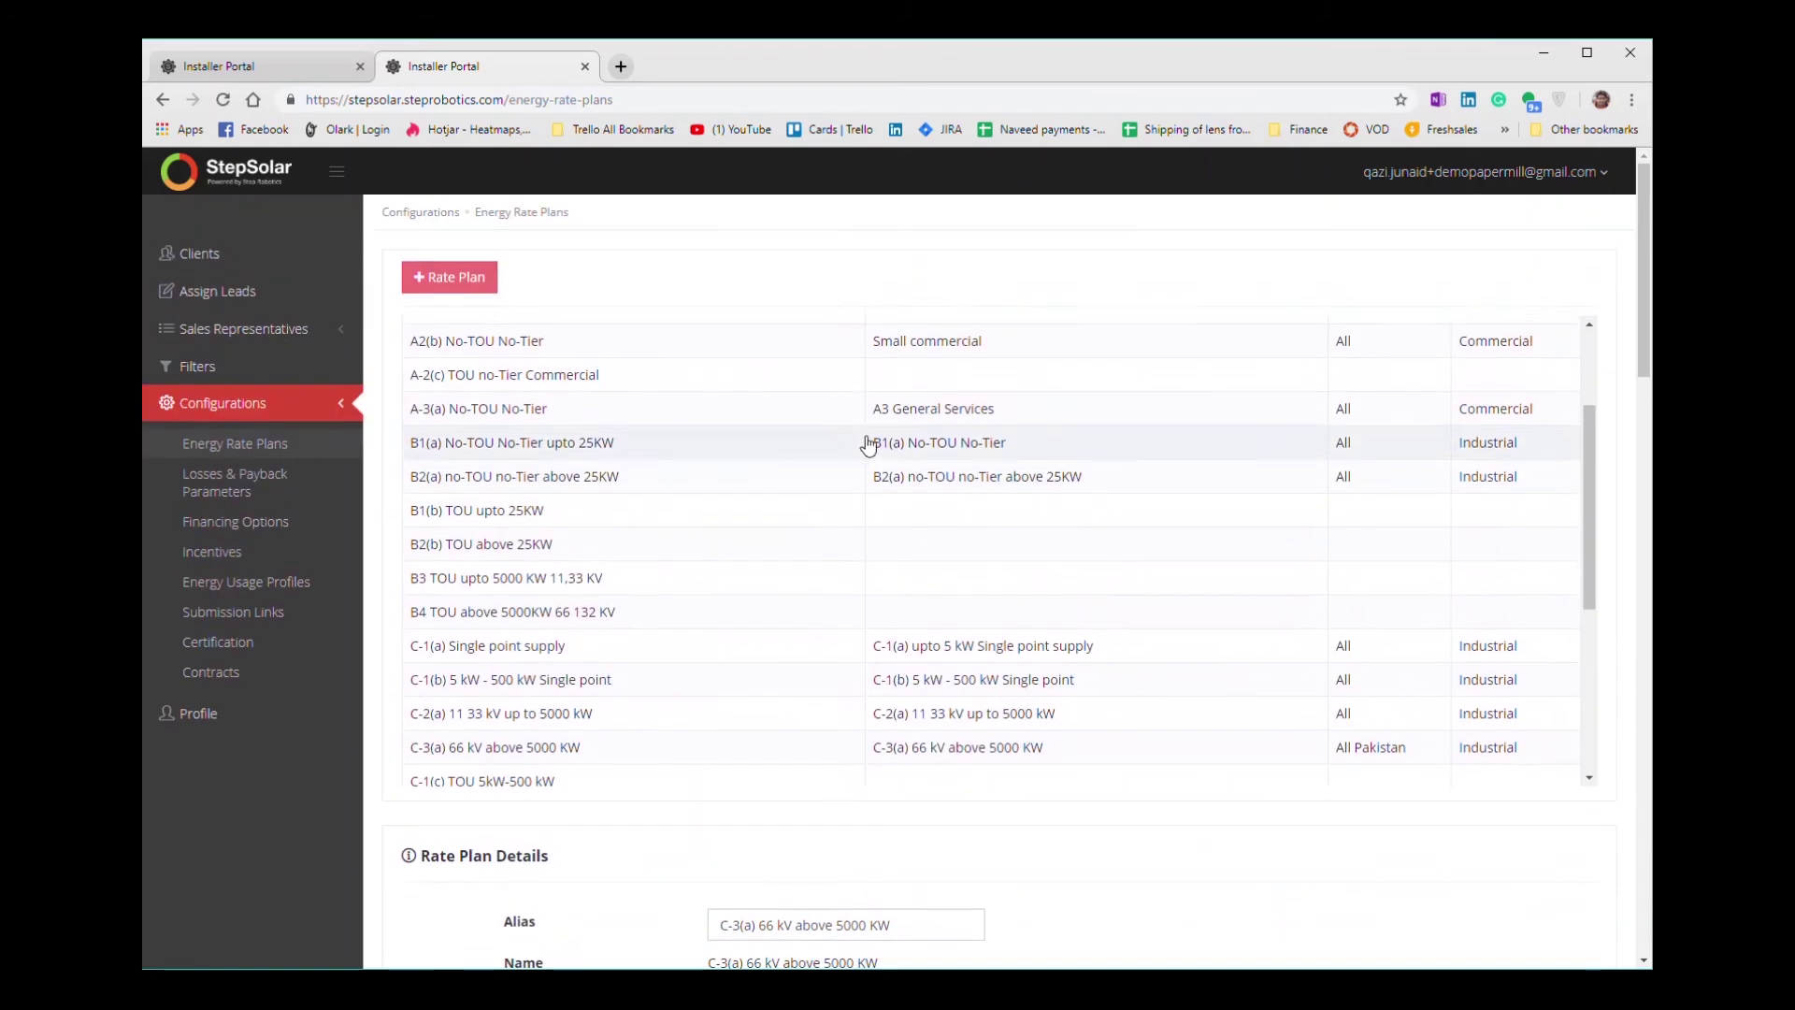
pyautogui.scroll(3, 720, 430)
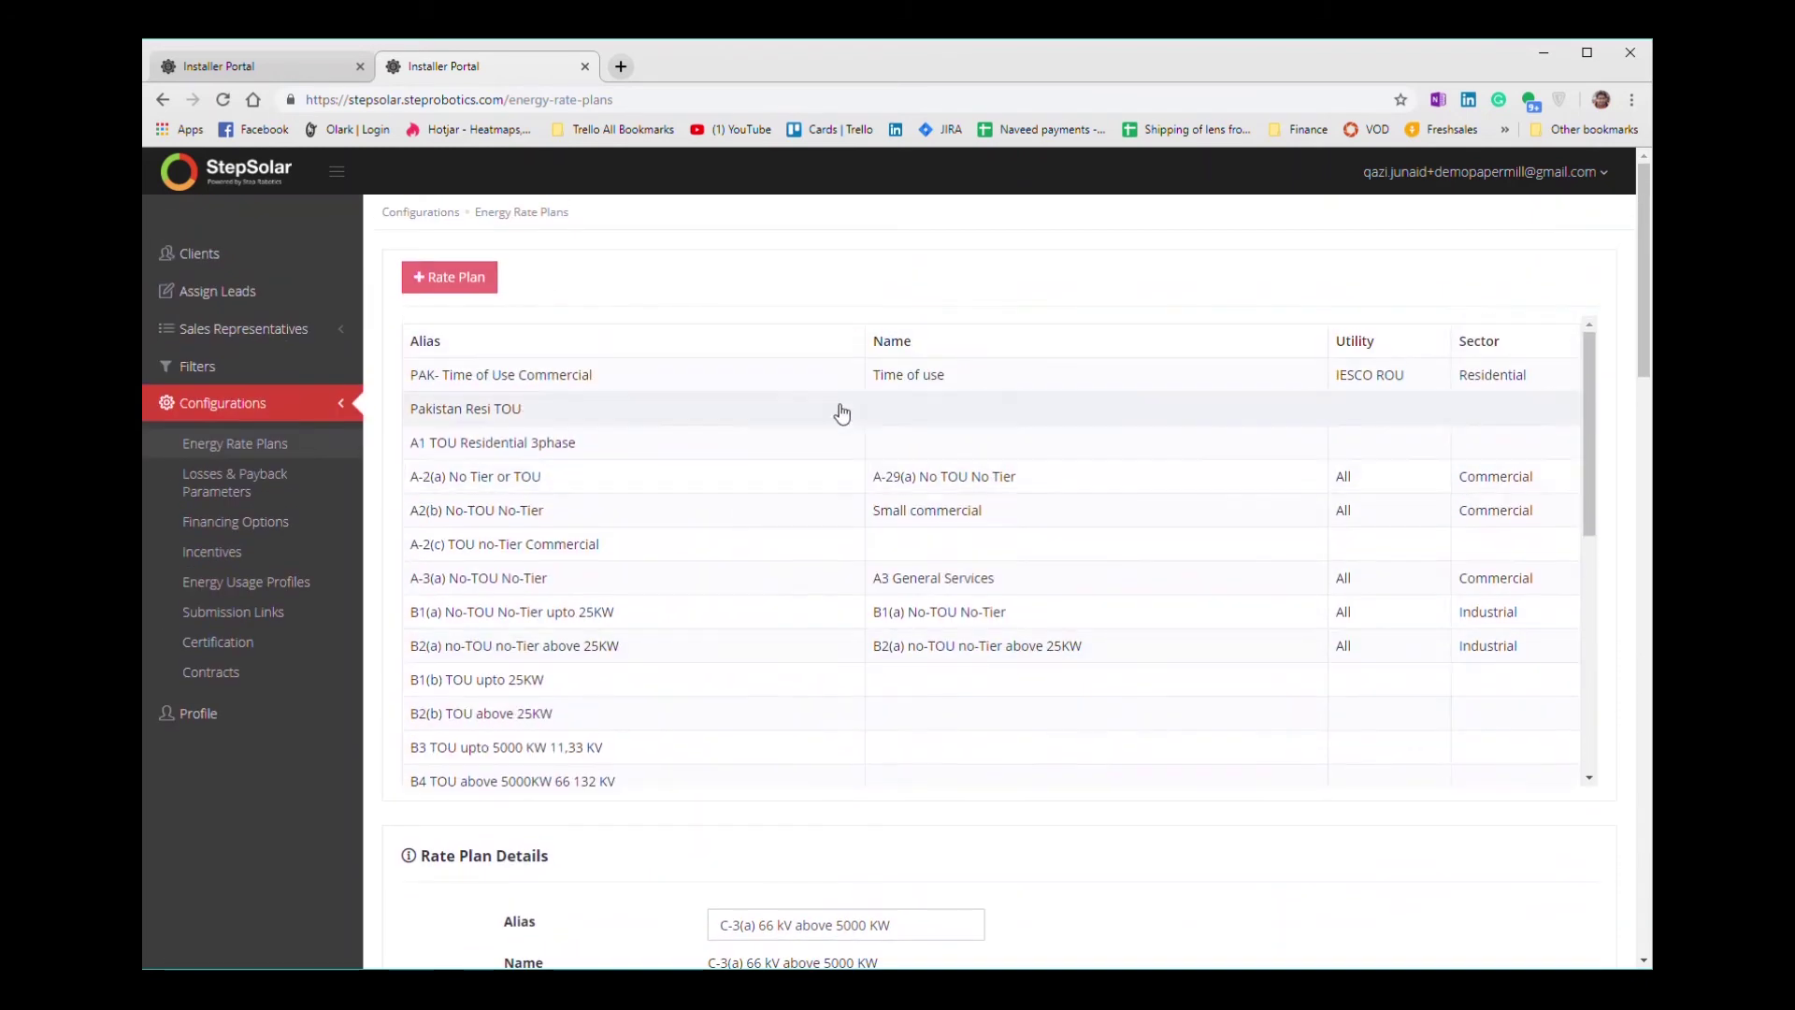
# - Return to the proposal, continue to its second stage and set the sale price to 85 PKR/W
pyautogui.click(288, 65)
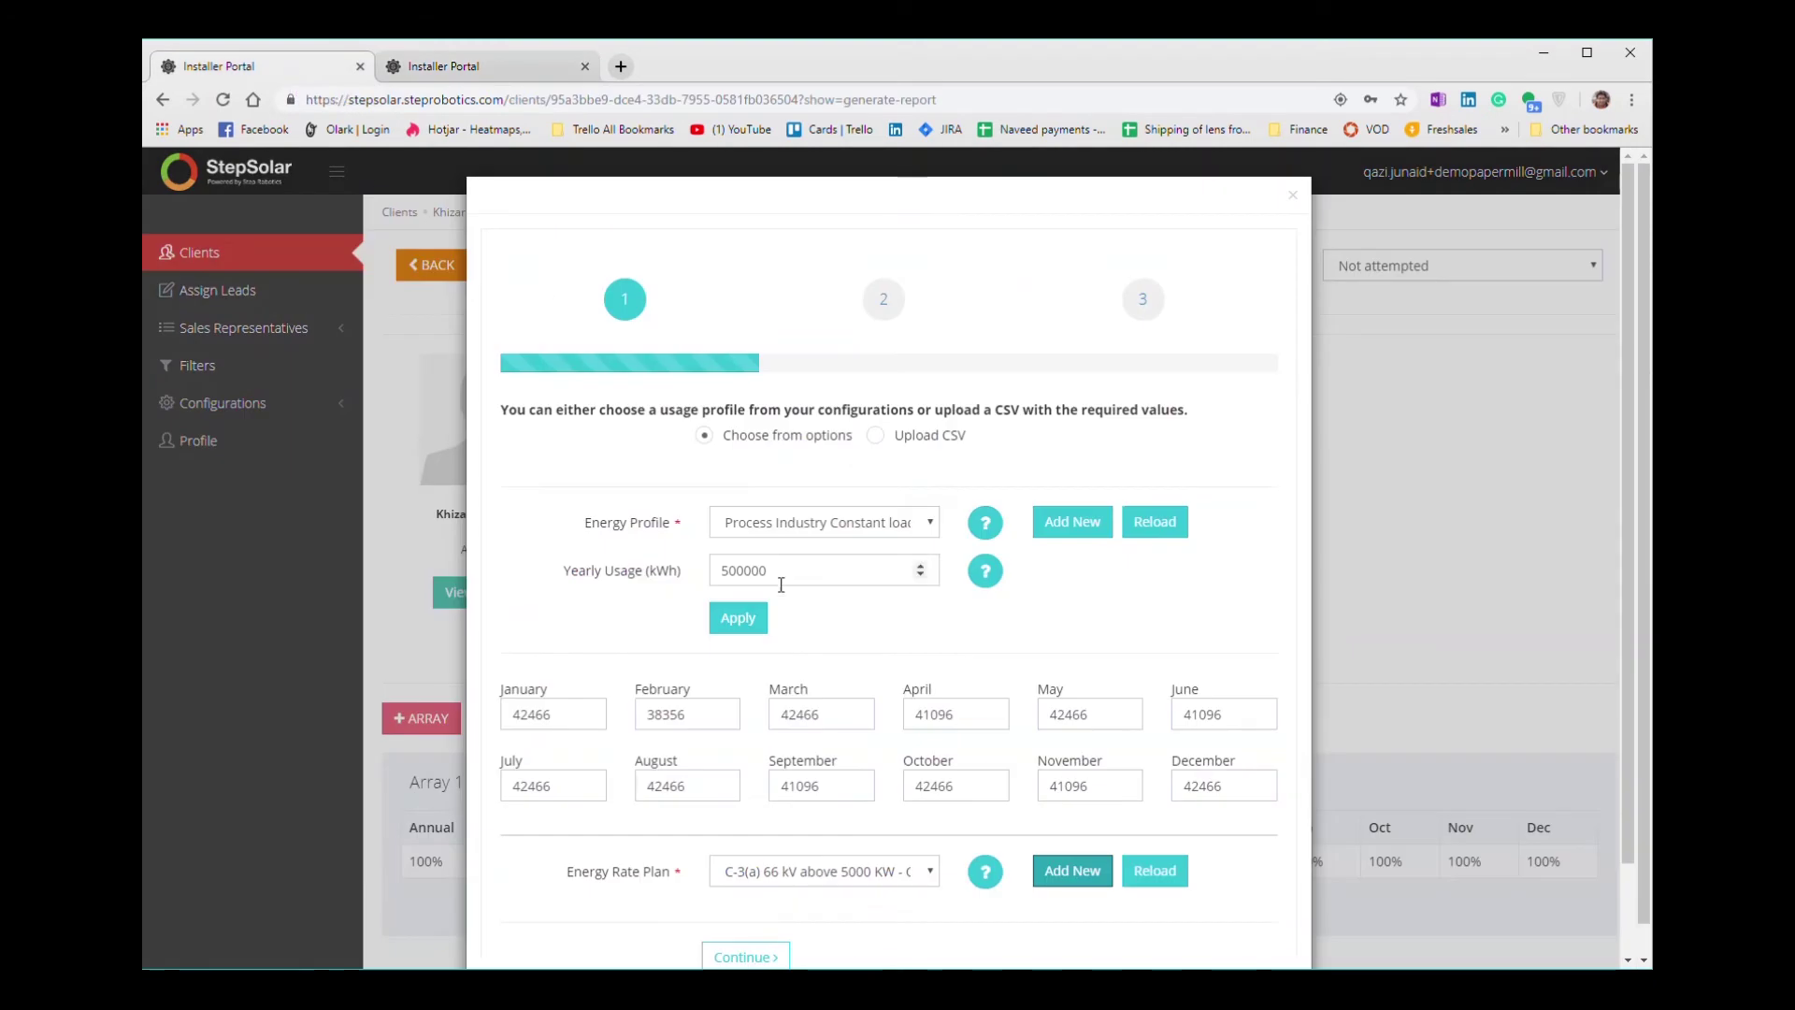
pyautogui.click(763, 949)
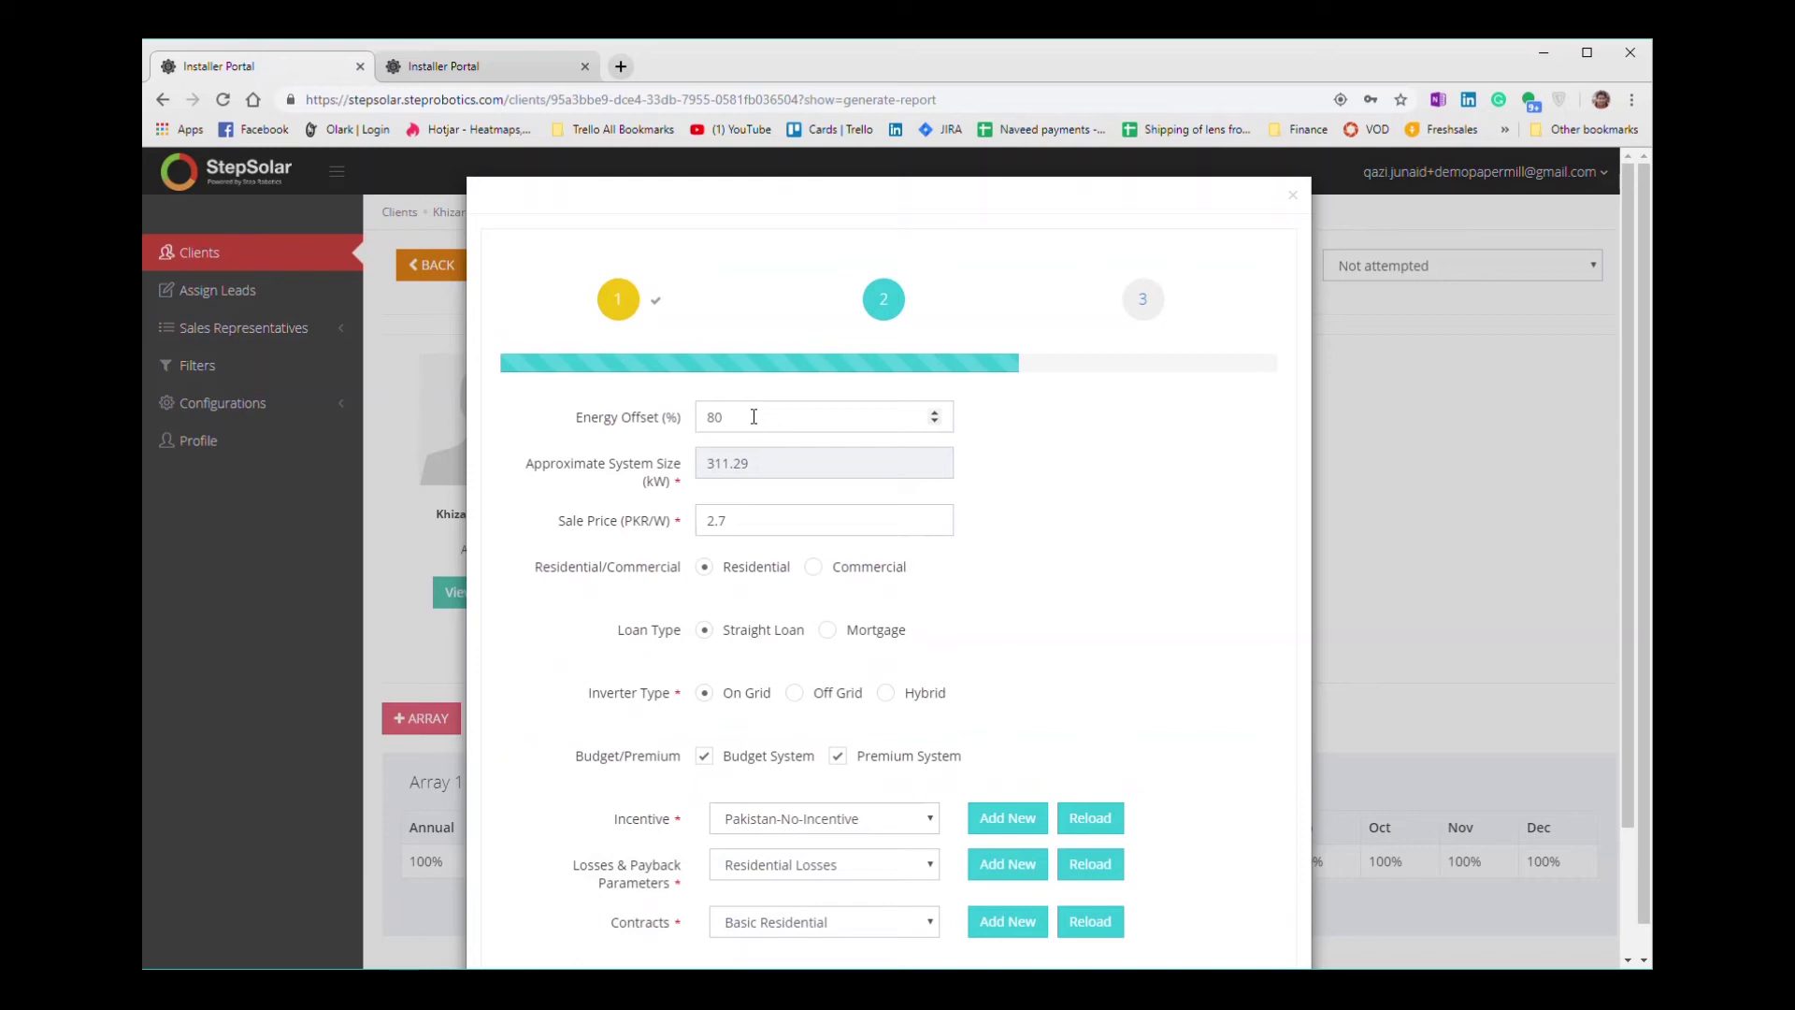
pyautogui.moveTo(753, 509); pyautogui.dragTo(686, 532)
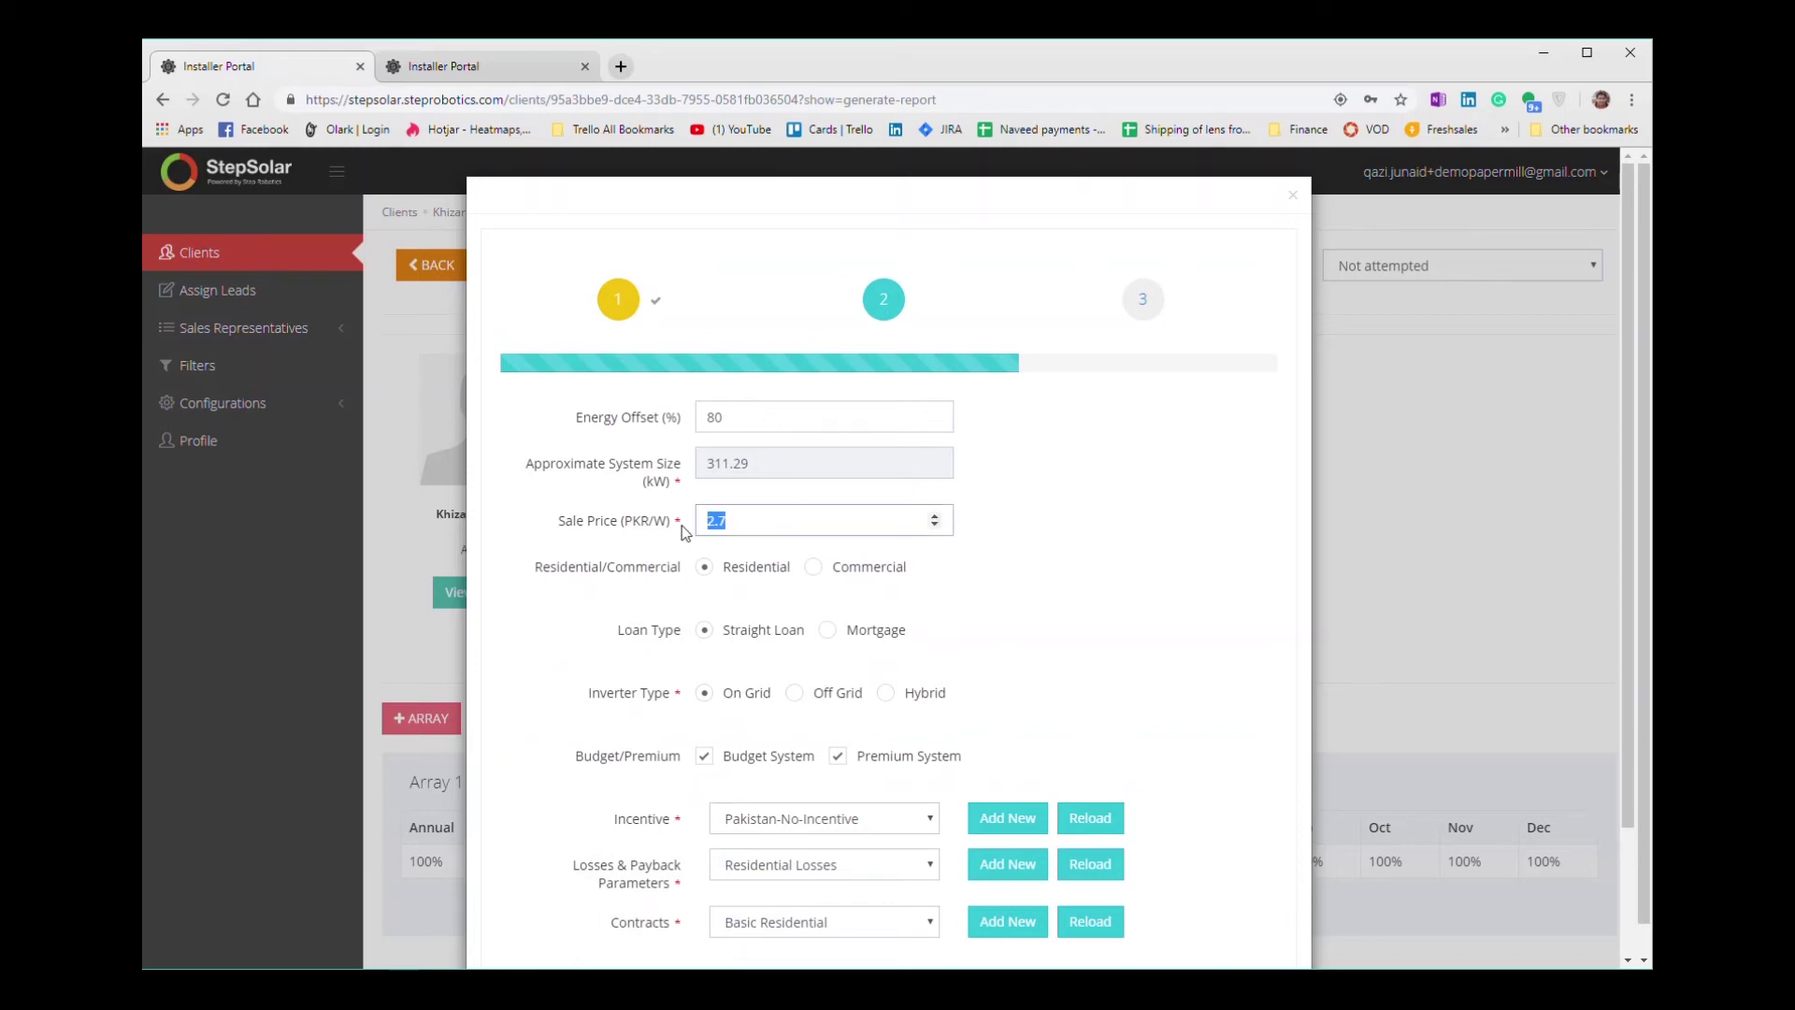
pyautogui.write('85')
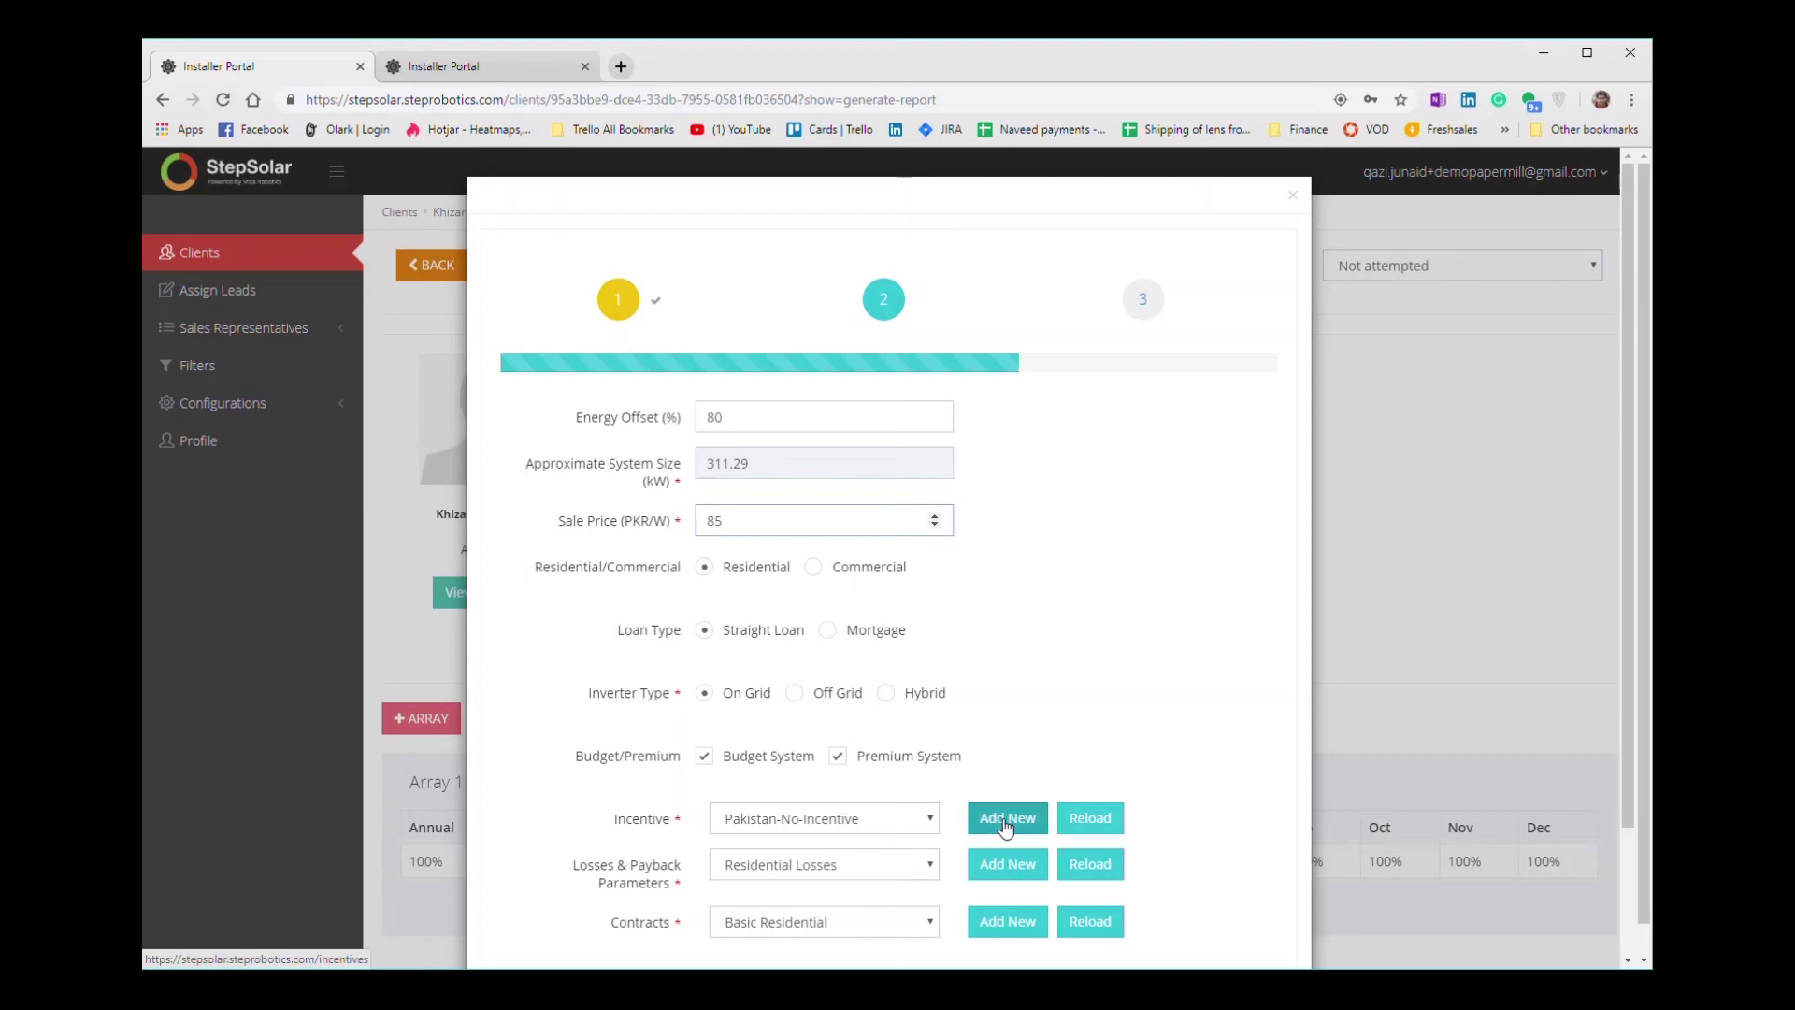
# - Set the losses and payback parameters to Commercial Losses and continue to the proposal's third stage
pyautogui.click(831, 868)
pyautogui.click(826, 924)
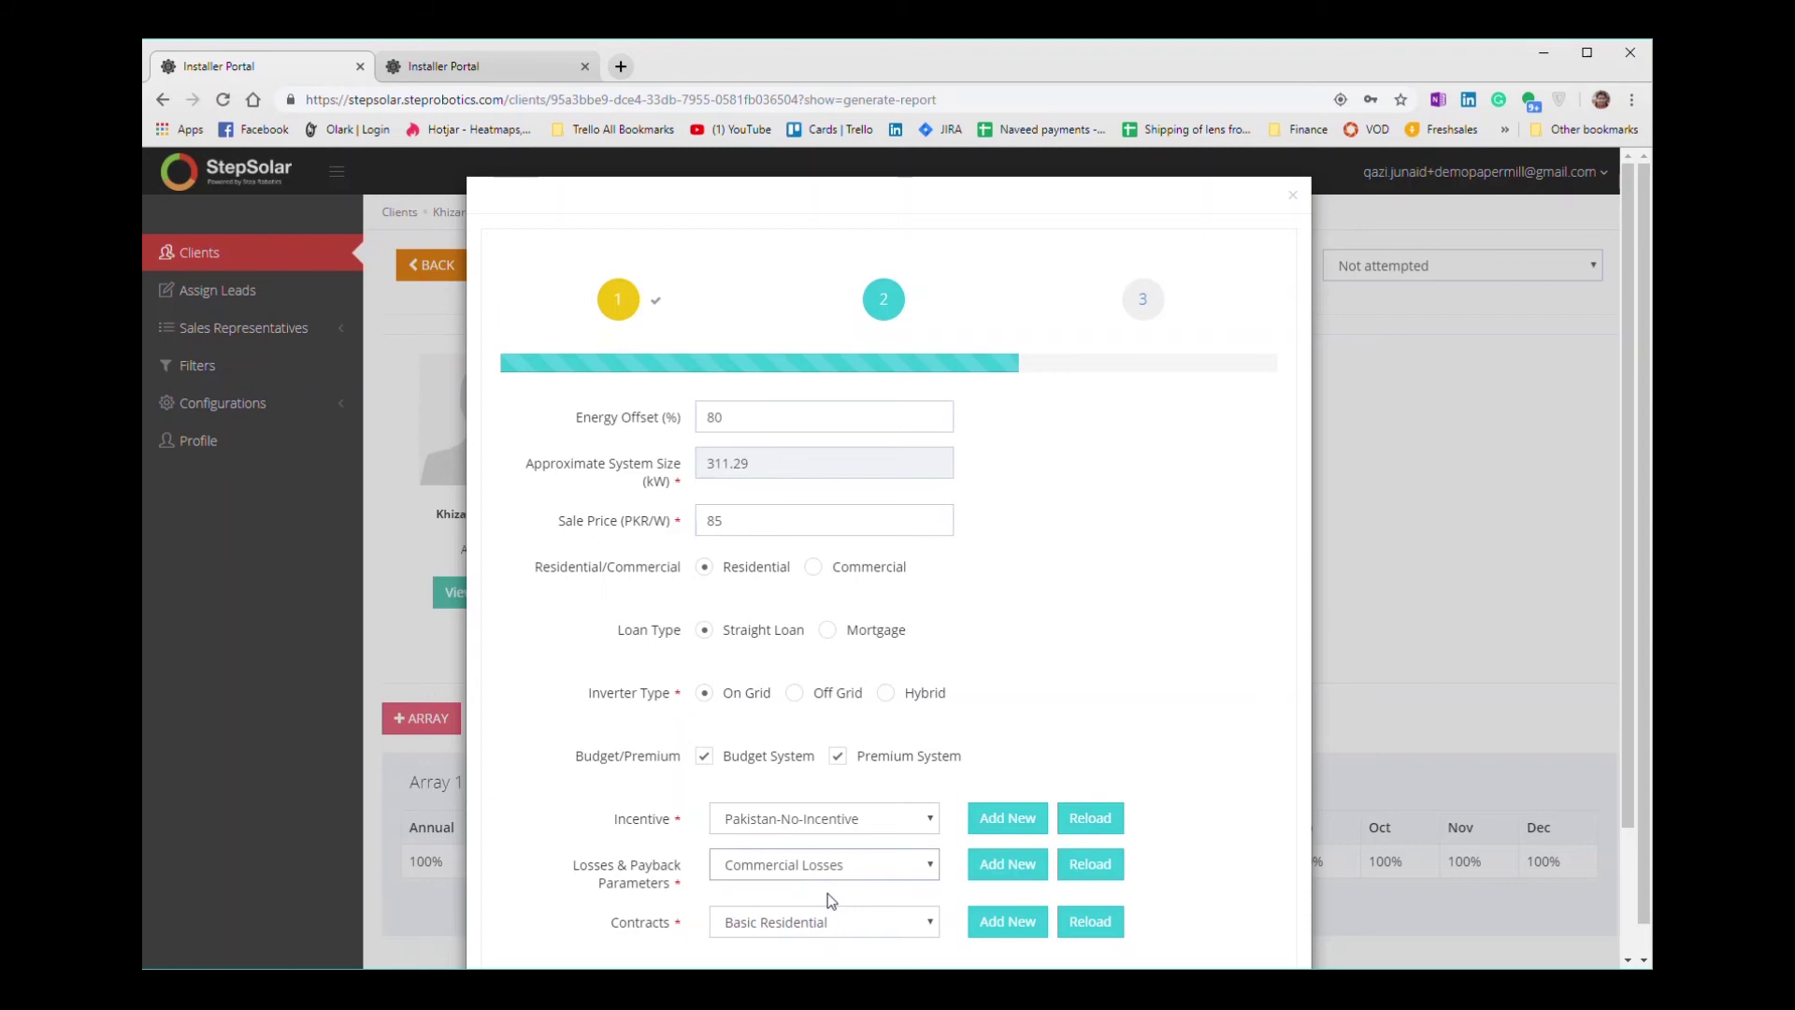
pyautogui.scroll(-2, 1006, 733)
pyautogui.click(808, 893)
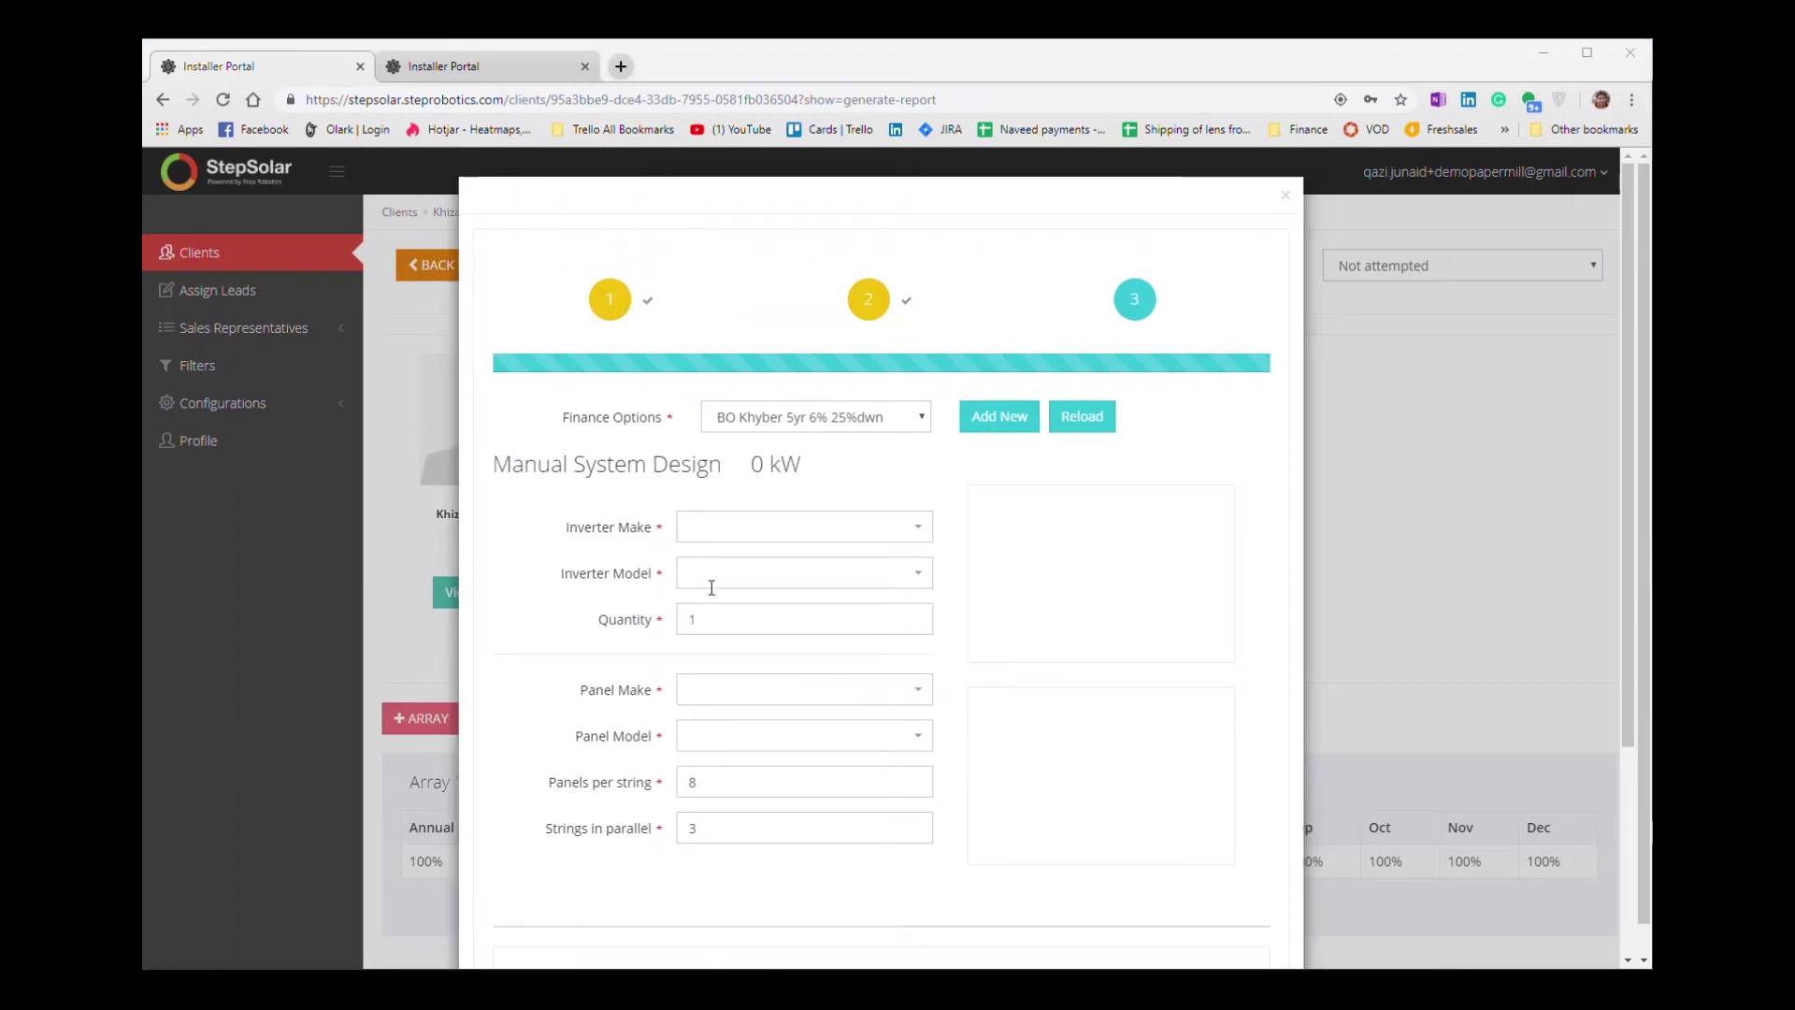
# - Choose SMA America as the inverter make and STP30000TL-US-10 [480V] as the inverter model
pyautogui.click(818, 531)
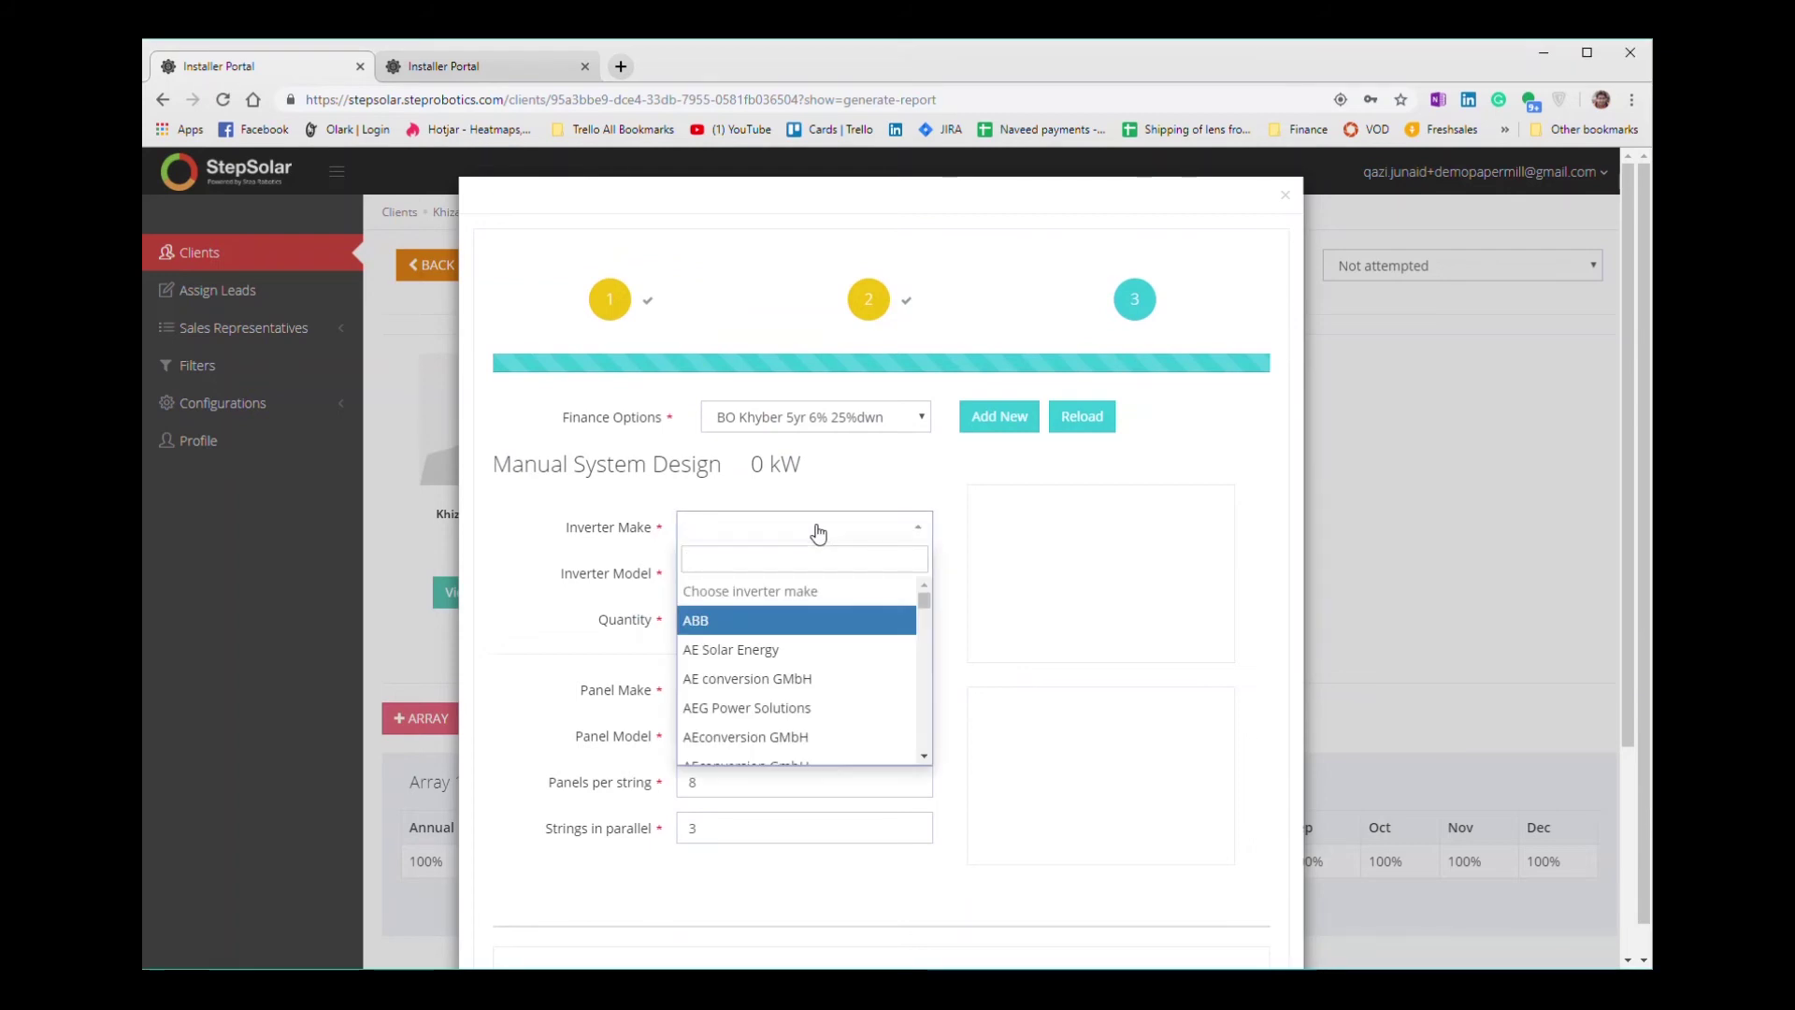
pyautogui.write('sma')
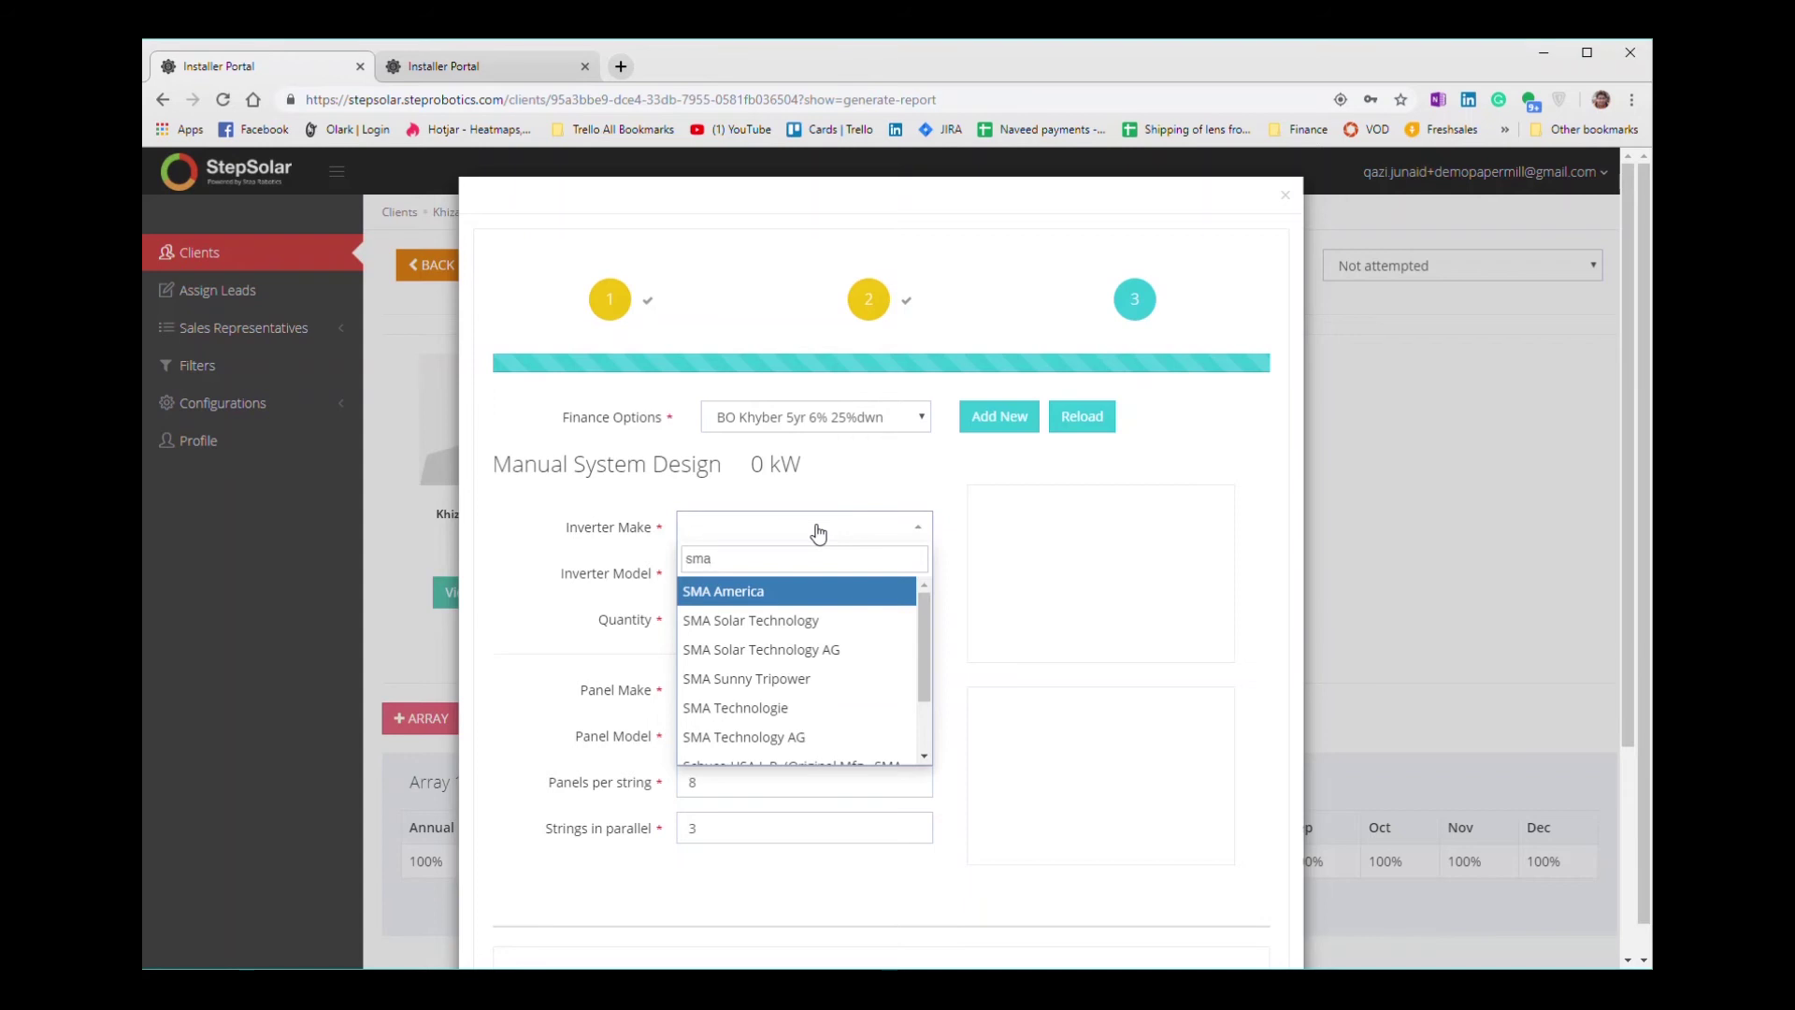
pyautogui.click(788, 591)
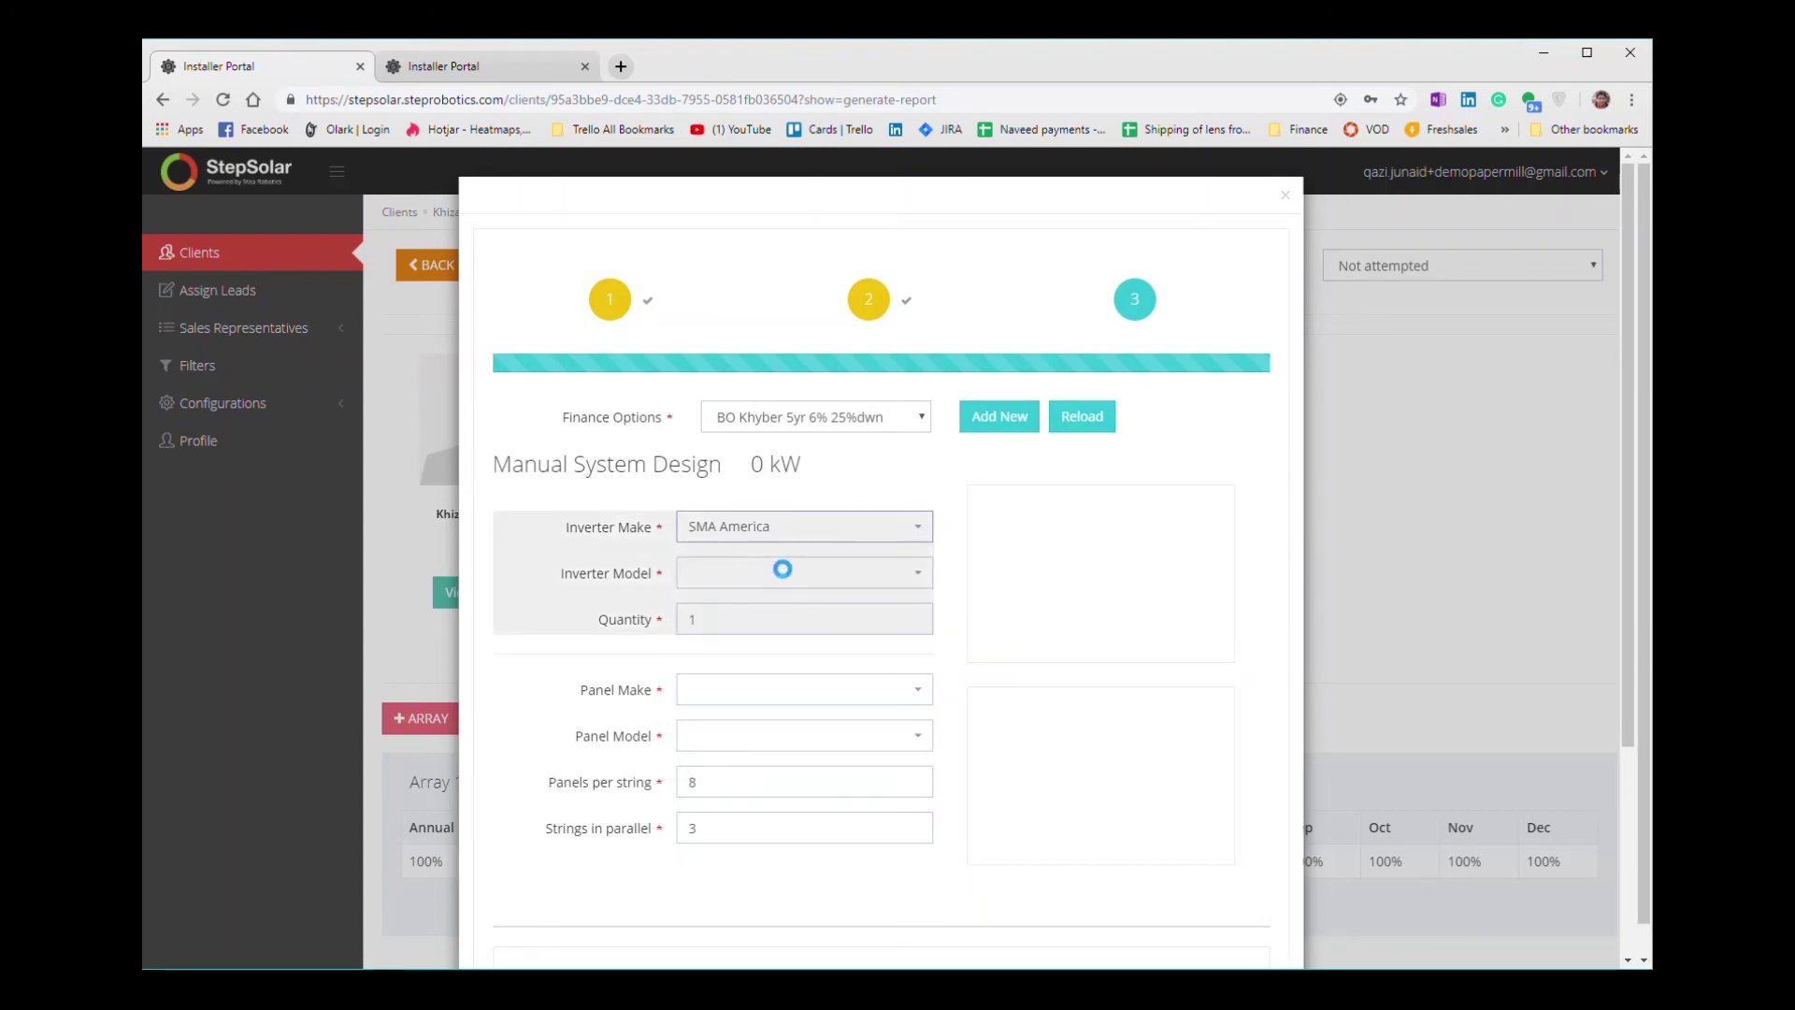
pyautogui.click(832, 572)
pyautogui.write('30000')
pyautogui.click(813, 650)
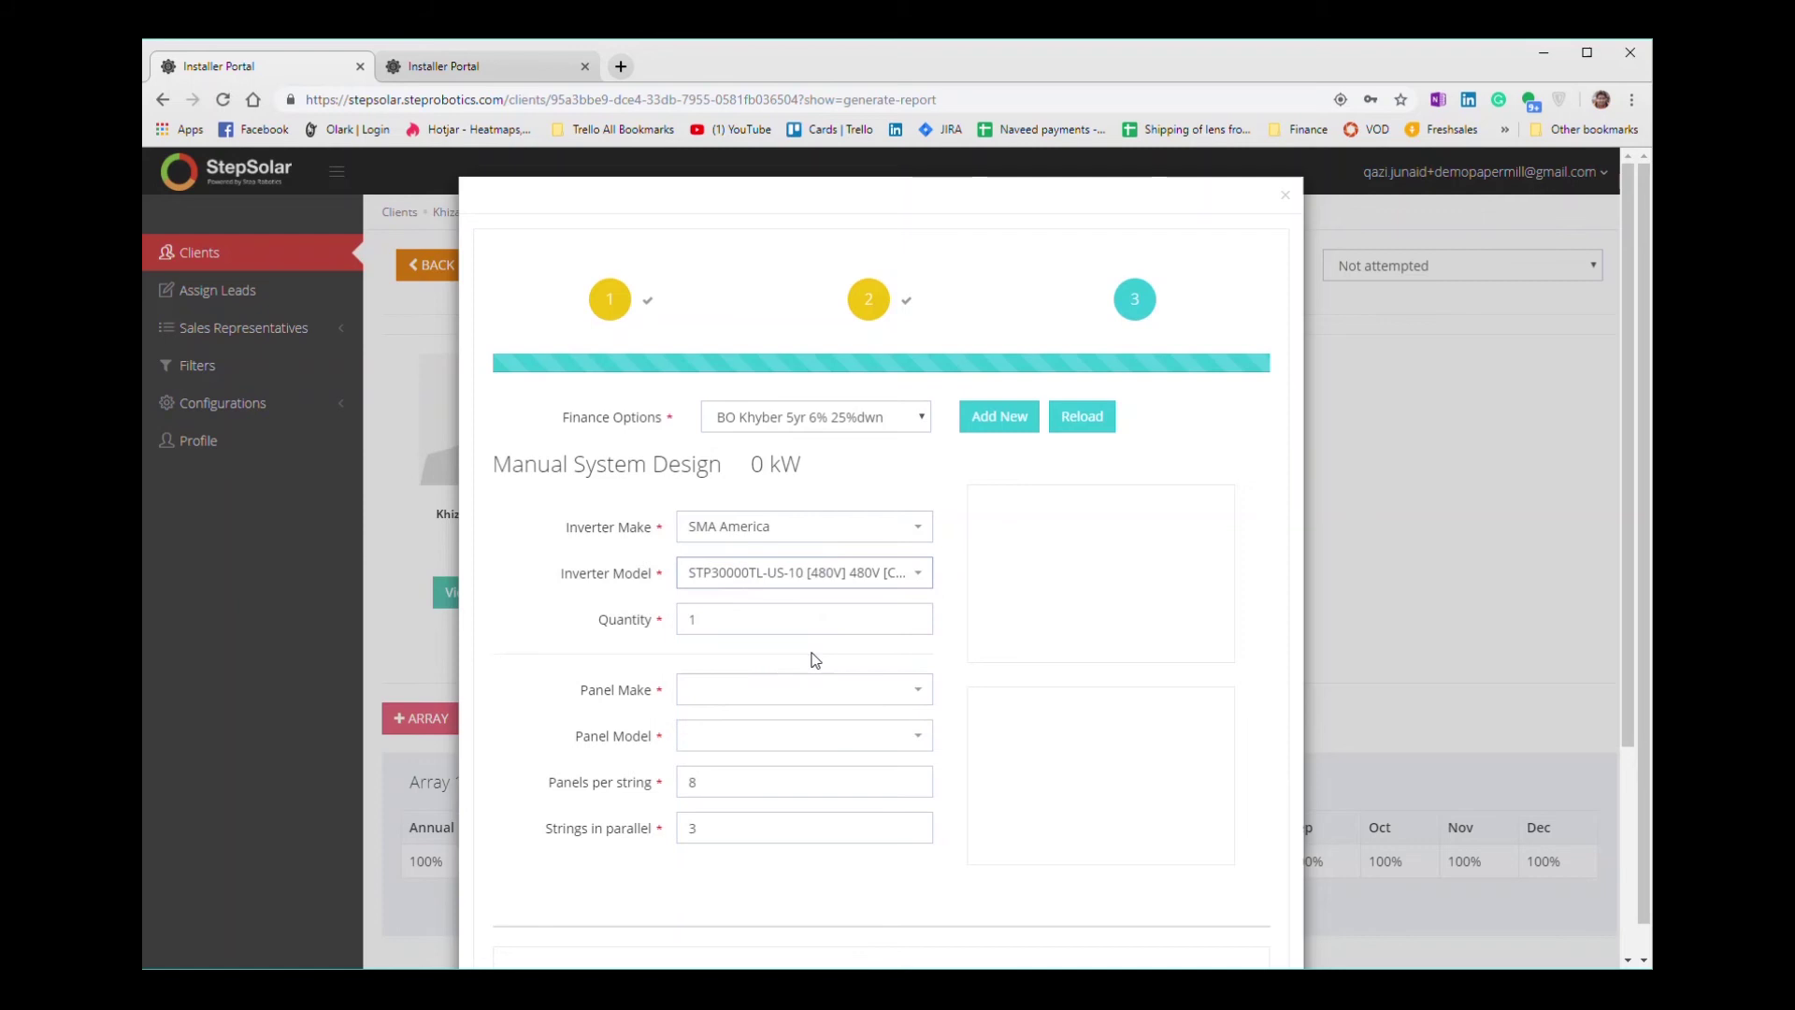
# - Choose TRINA SOLAR as the panel make and TSM-340DD14A.05(II) as the panel model
pyautogui.click(769, 690)
pyautogui.write('trina')
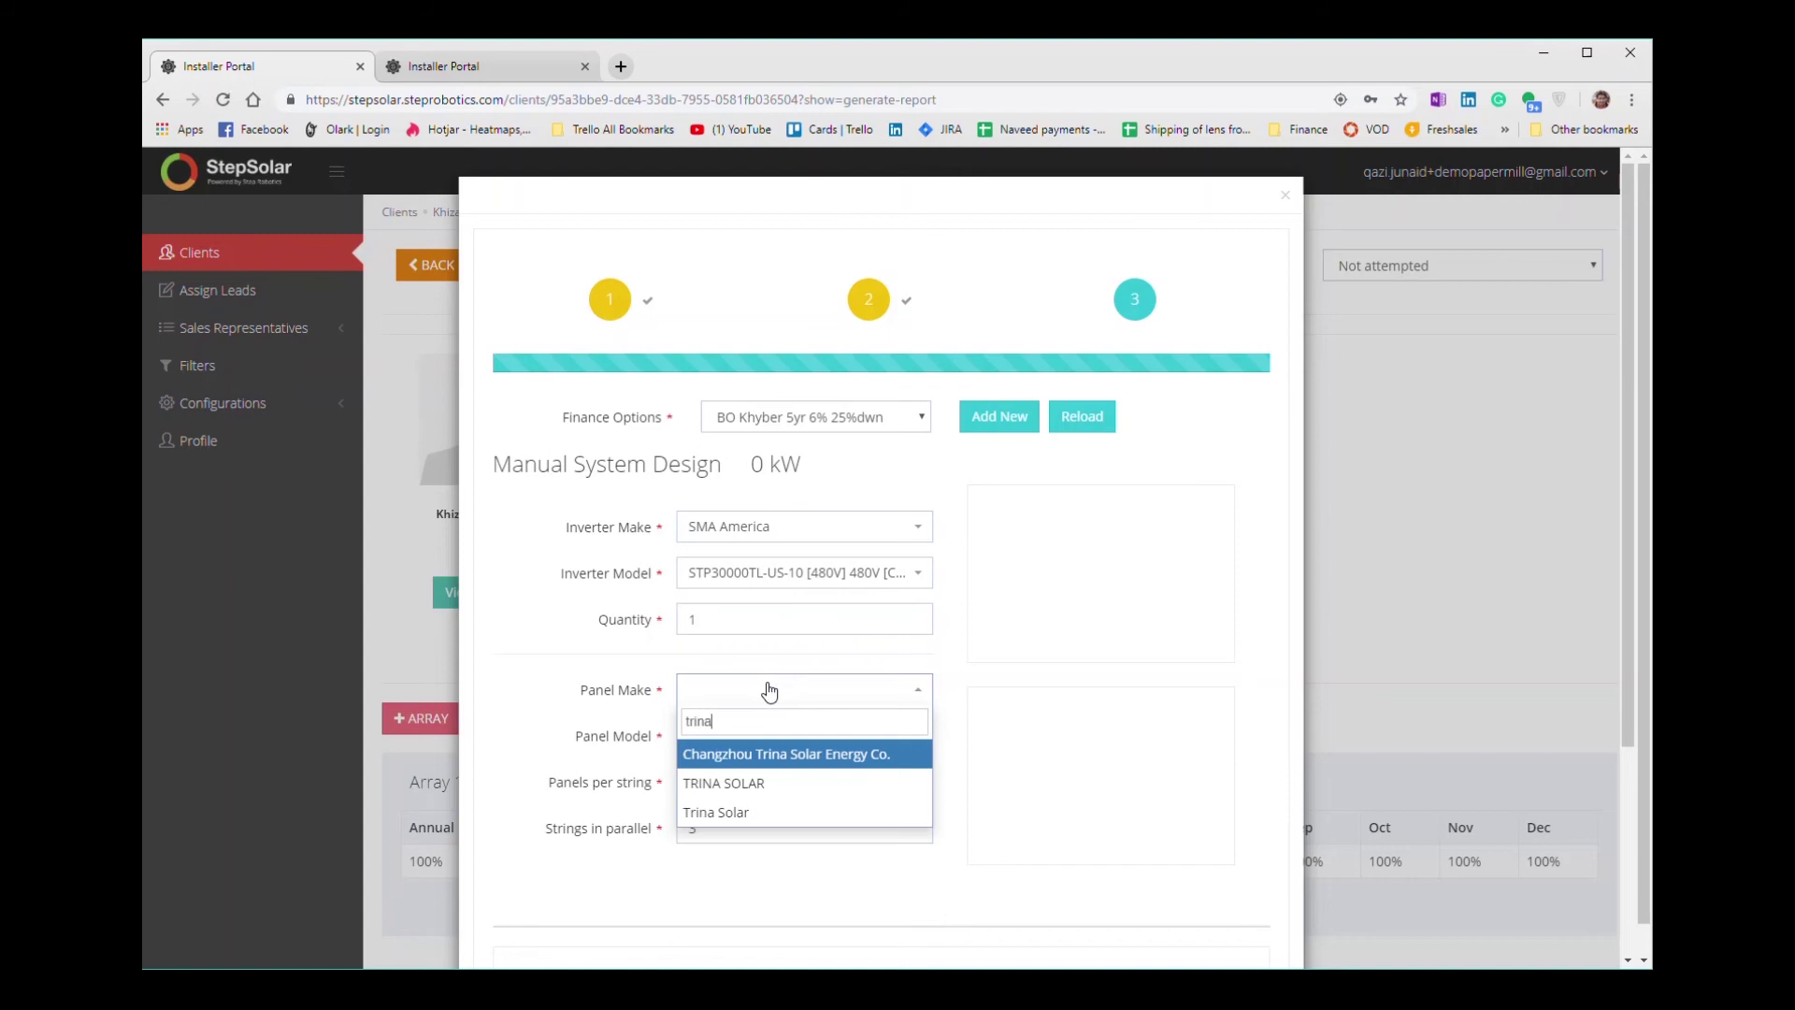
pyautogui.click(780, 782)
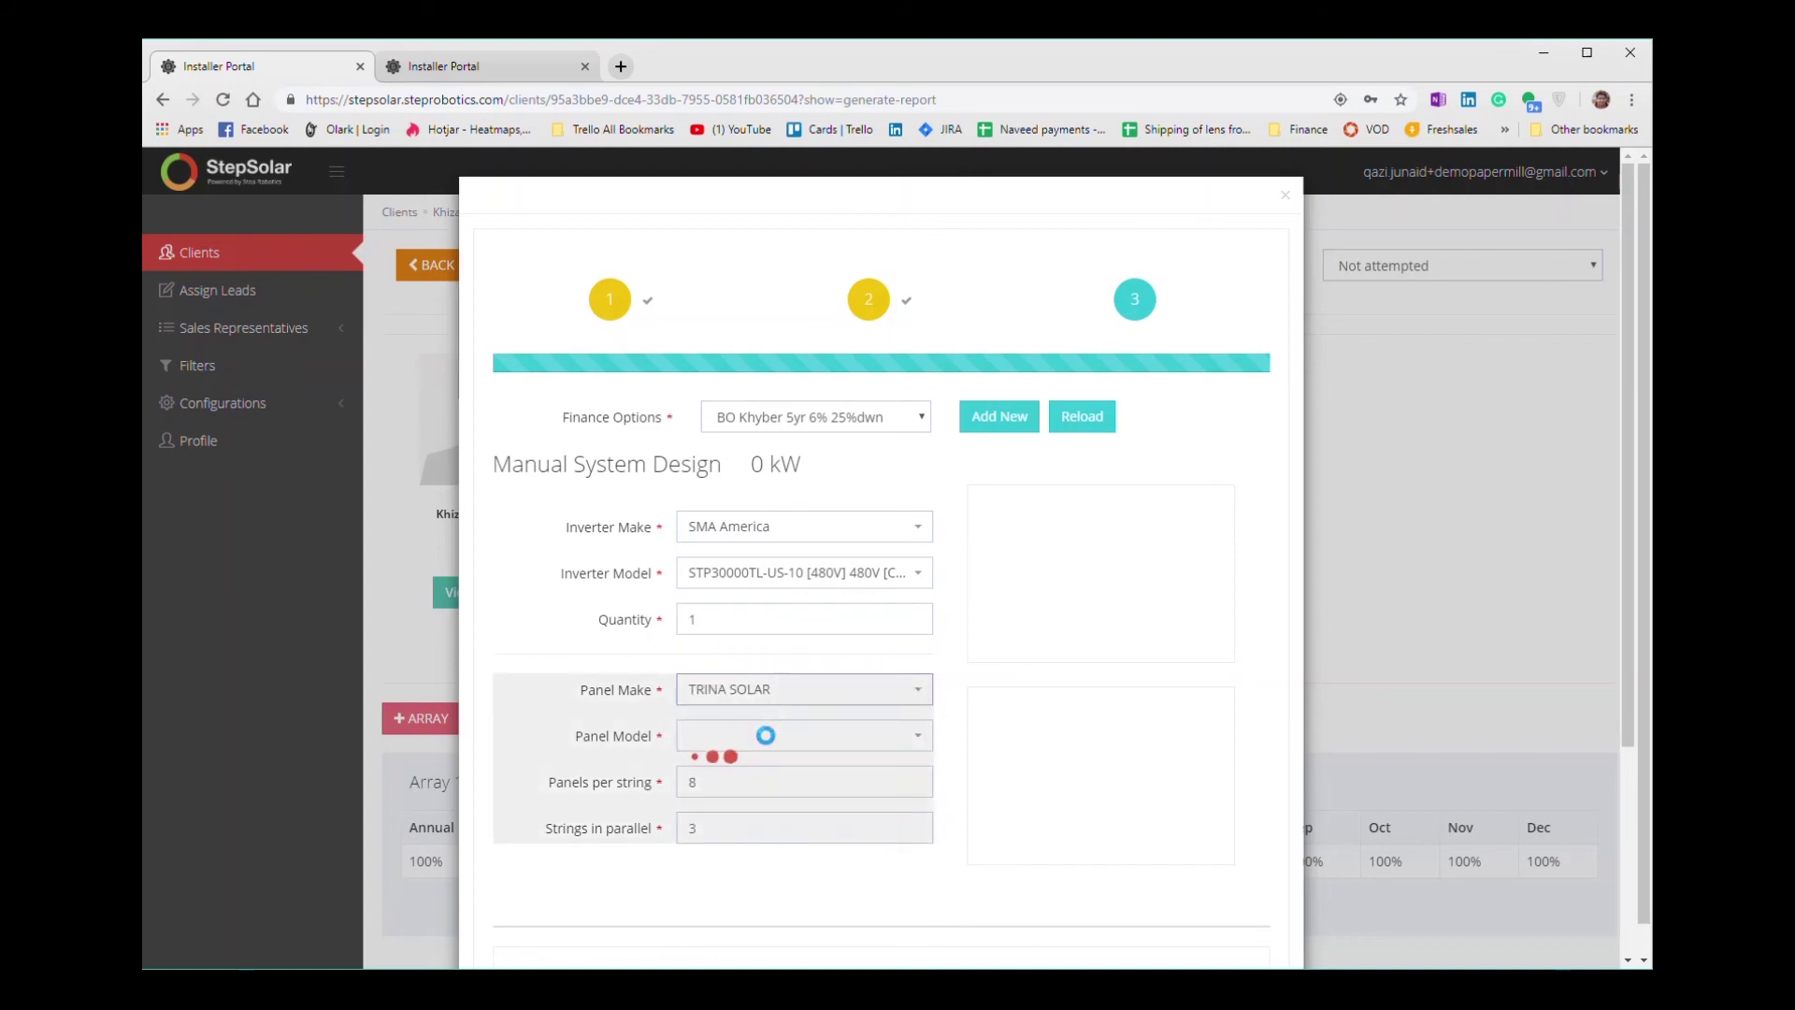
pyautogui.click(767, 741)
pyautogui.write('34')
pyautogui.press('BackSpace')
pyautogui.write('40')
pyautogui.press('Down')
pyautogui.press('Return')
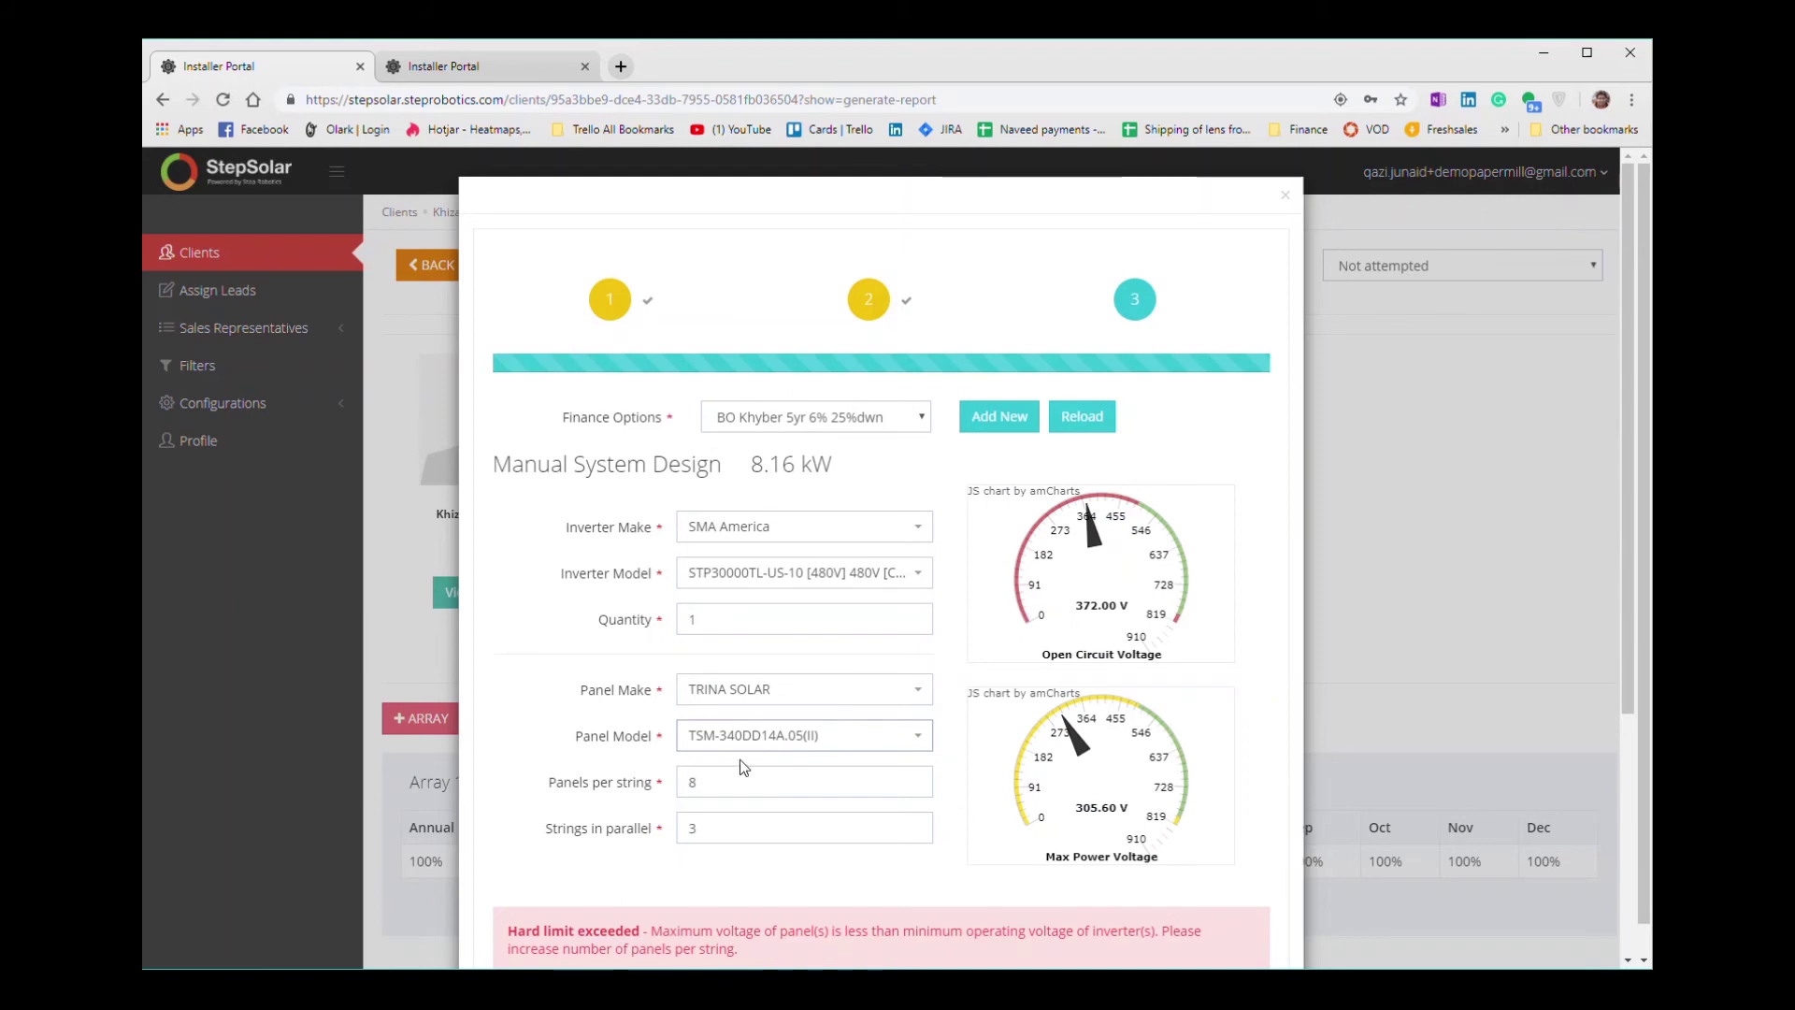
# - Set the number of panels per string to 16
pyautogui.click(914, 776)
pyautogui.click(914, 777)
pyautogui.click(914, 777)
pyautogui.click(914, 777)
pyautogui.click(914, 777)
pyautogui.click(914, 776)
pyautogui.click(914, 777)
pyautogui.click(914, 777)
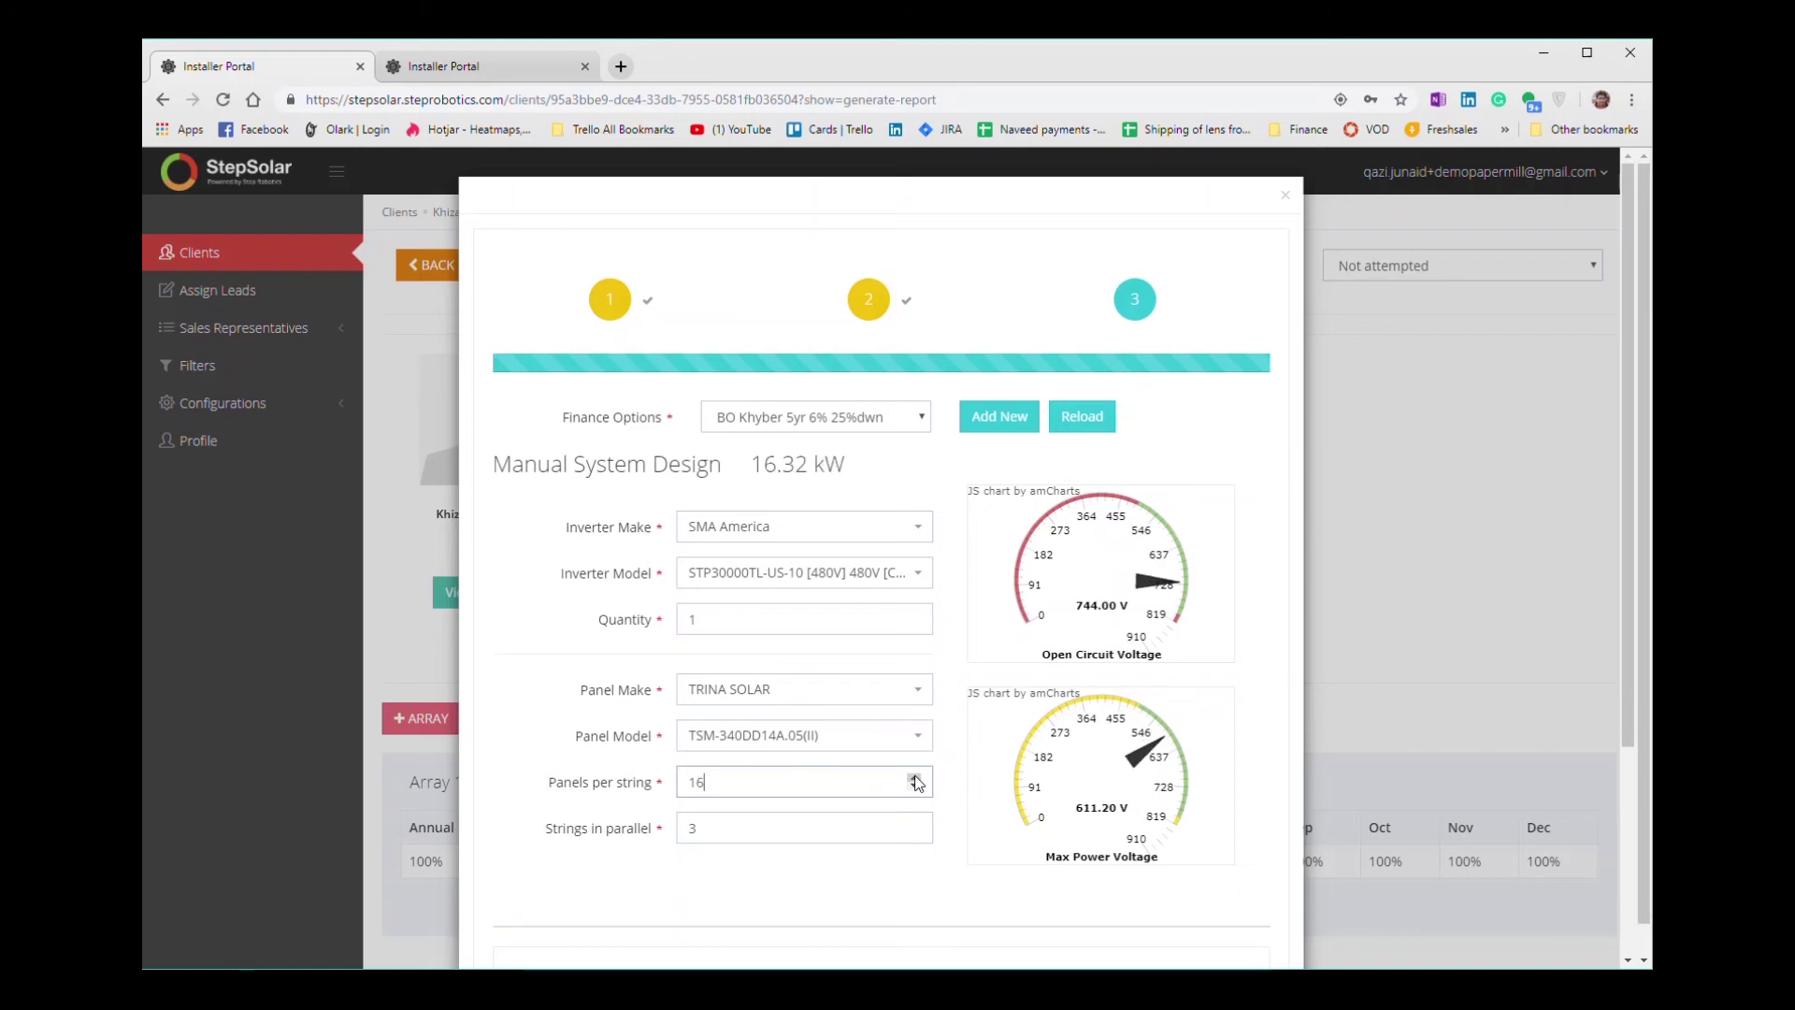
pyautogui.click(914, 776)
pyautogui.click(915, 777)
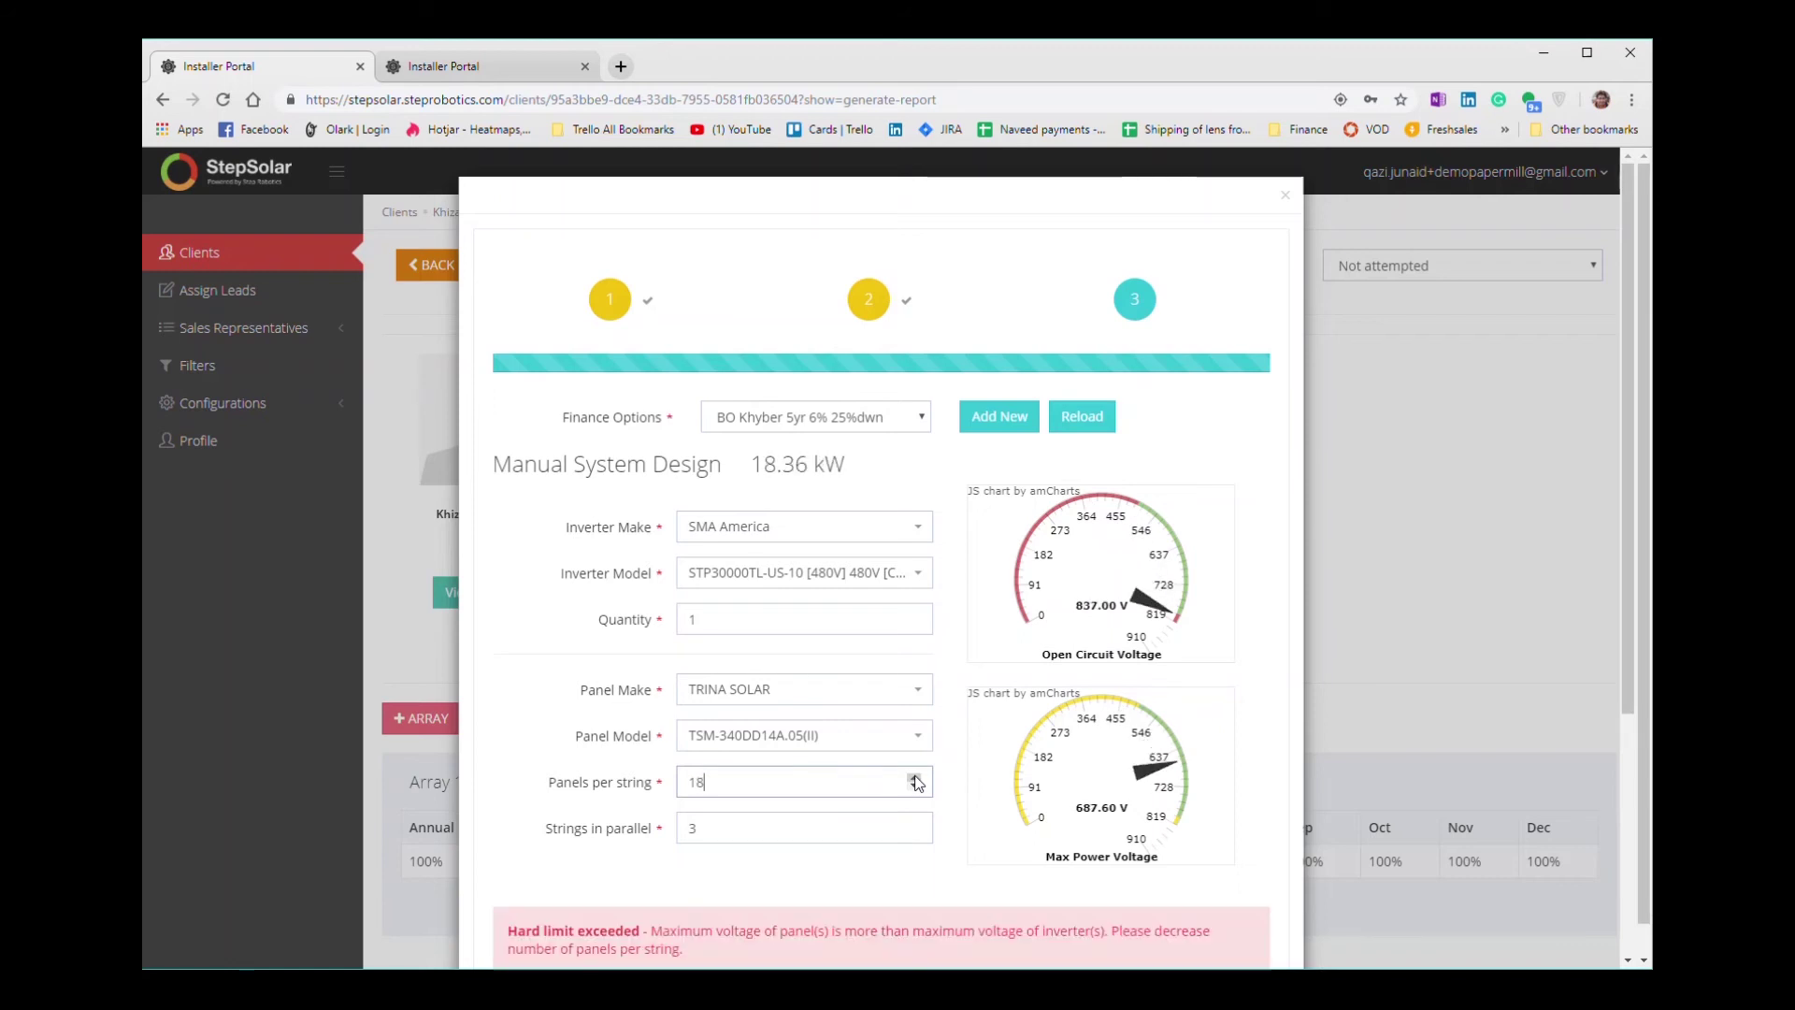
pyautogui.click(915, 786)
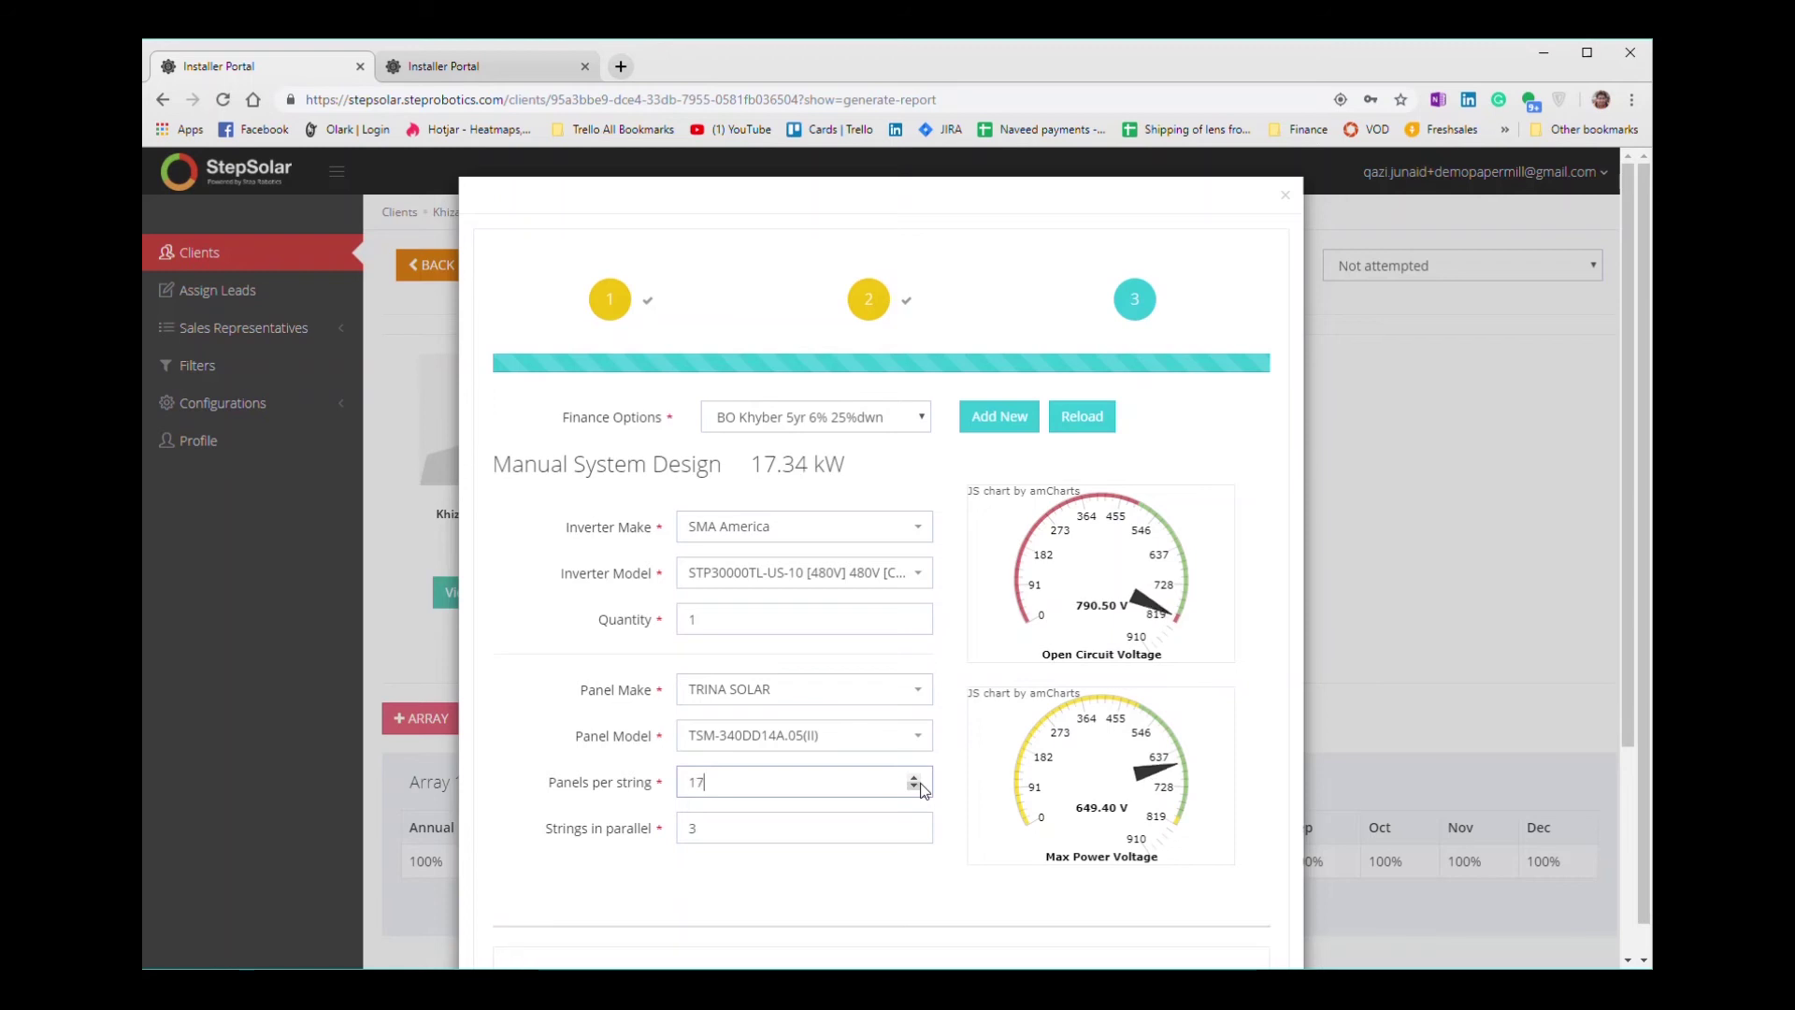
pyautogui.click(914, 786)
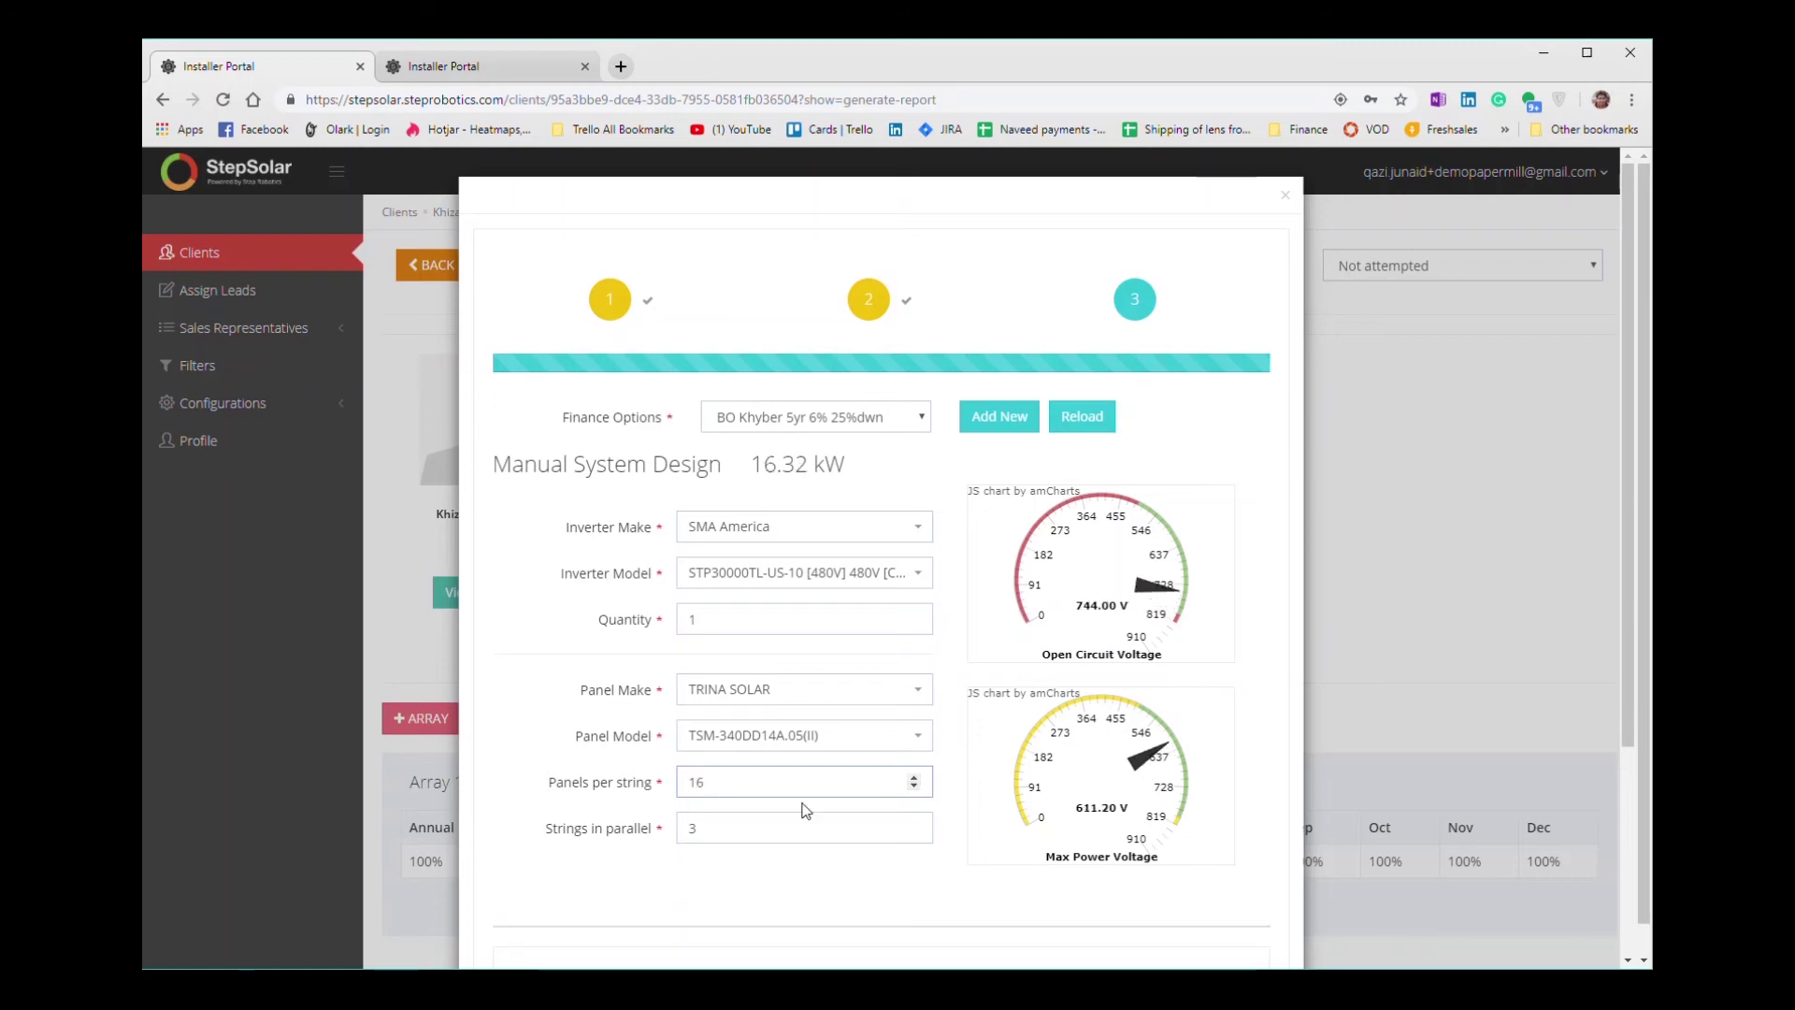
# - Set the strings in parallel to 60 and the inverter quantity to 8
pyautogui.click(717, 826)
pyautogui.doubleClick(717, 827)
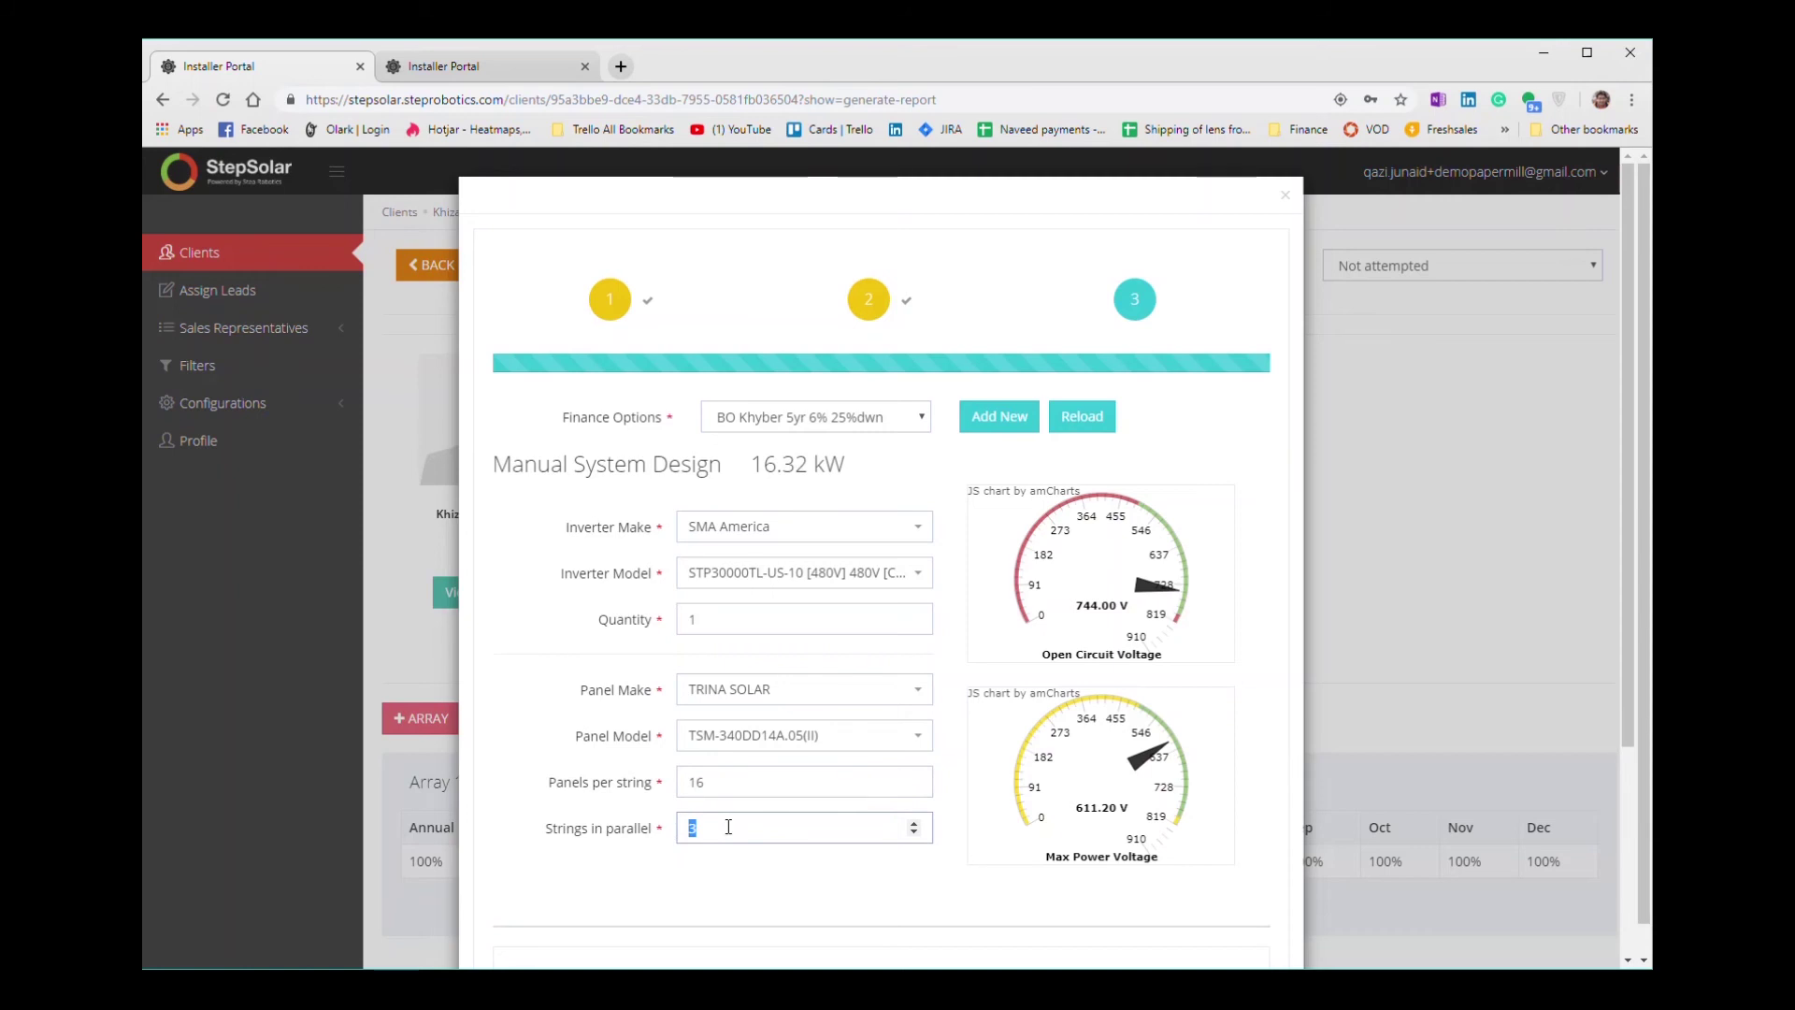
pyautogui.write('60')
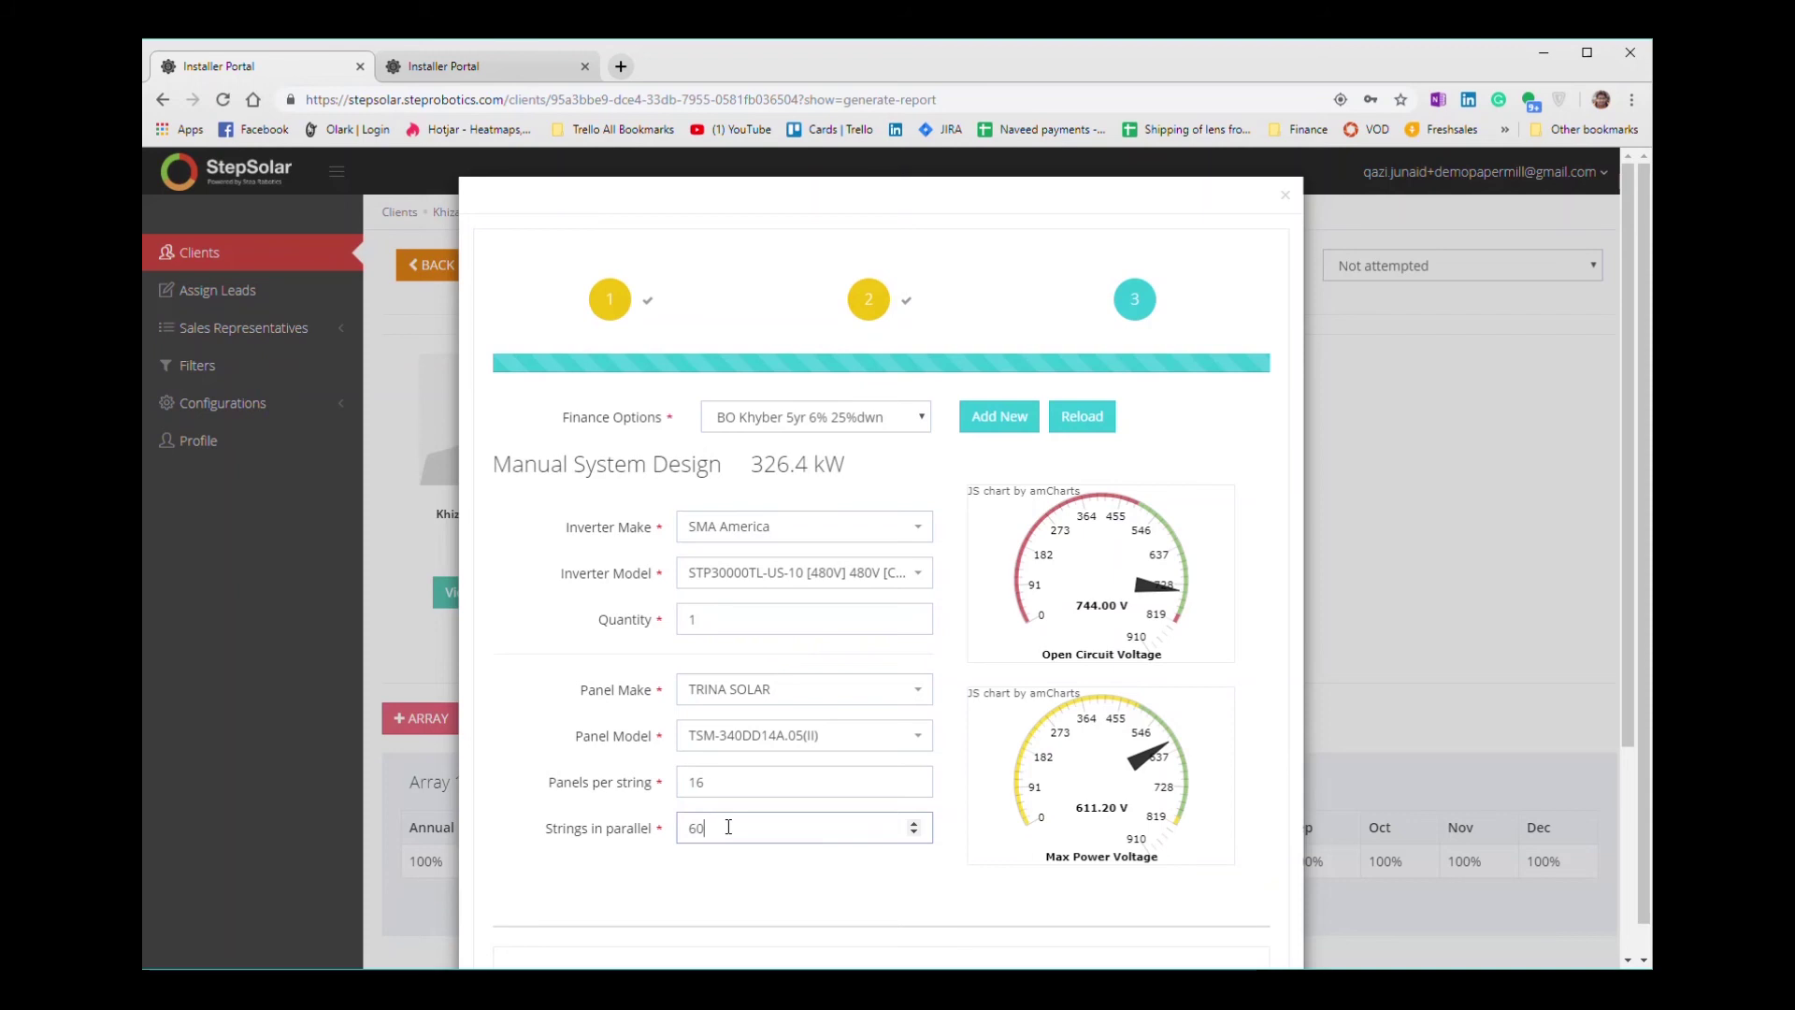
pyautogui.click(562, 815)
pyautogui.scroll(-2, 605, 934)
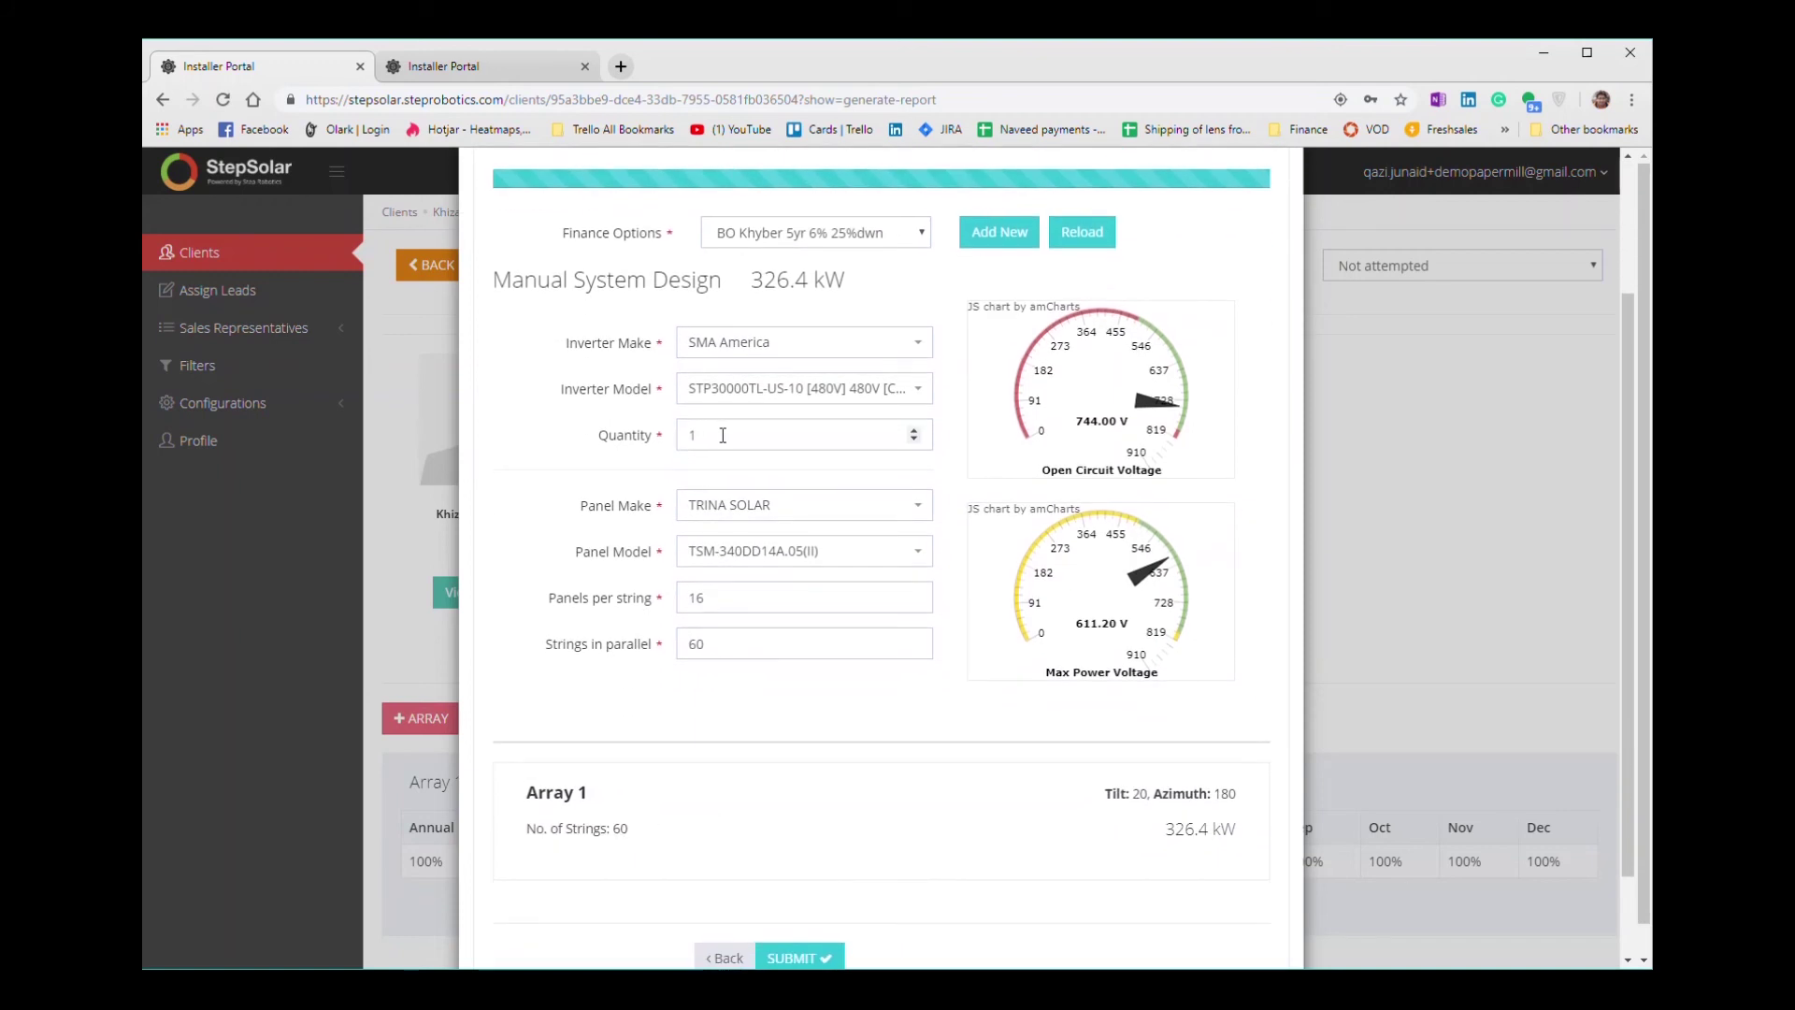
pyautogui.doubleClick(683, 432)
pyautogui.write('8')
# - Submit the system design to generate the reports and open the Client Payback Report
pyautogui.scroll(-1, 796, 871)
pyautogui.click(814, 852)
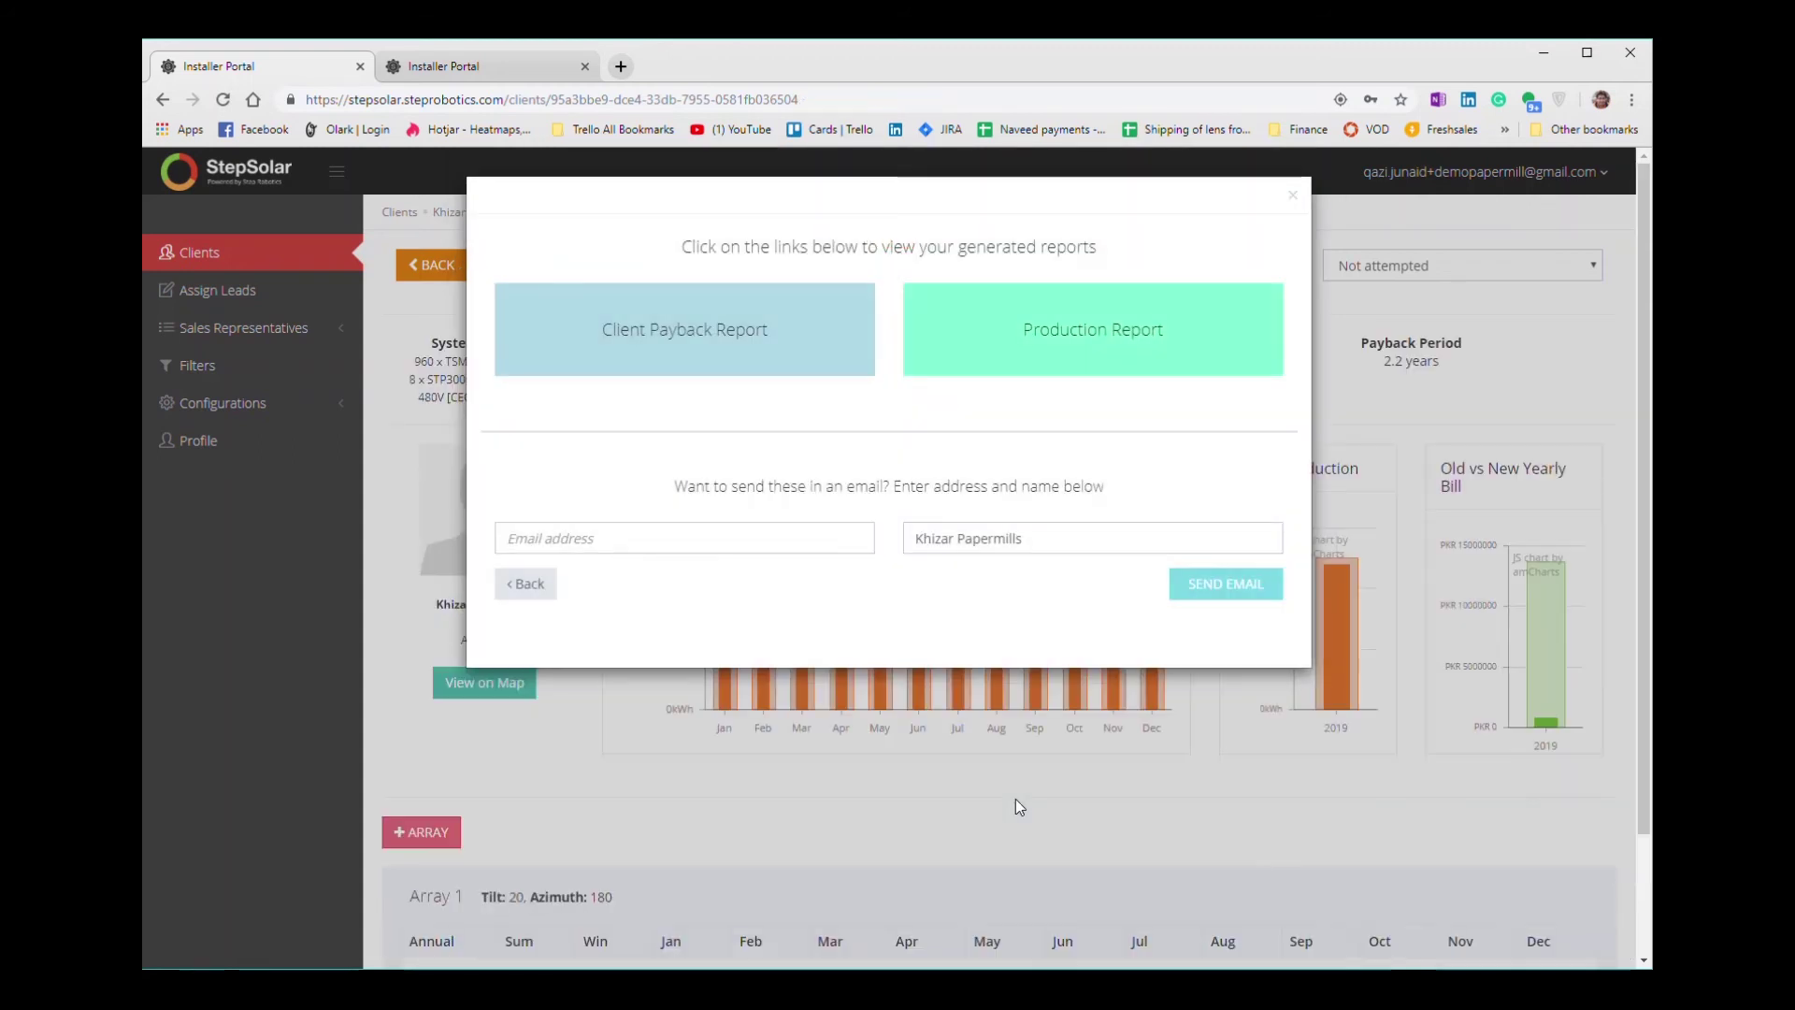
pyautogui.click(673, 341)
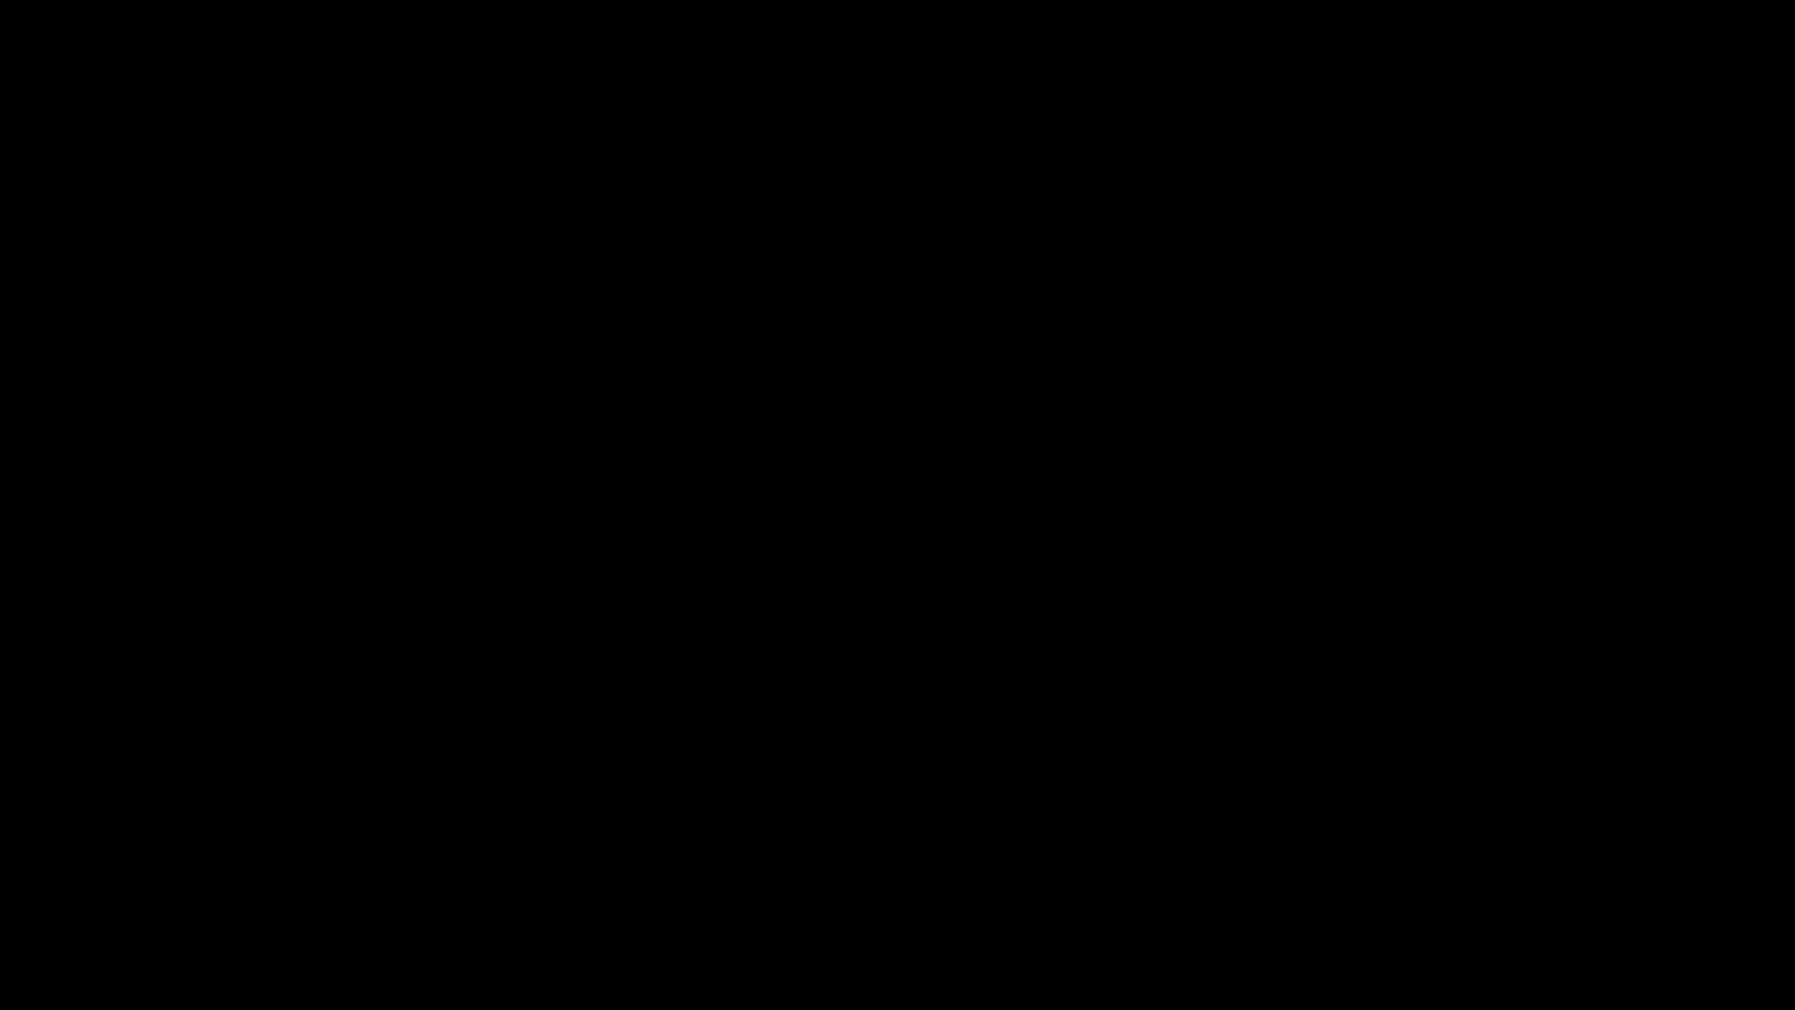